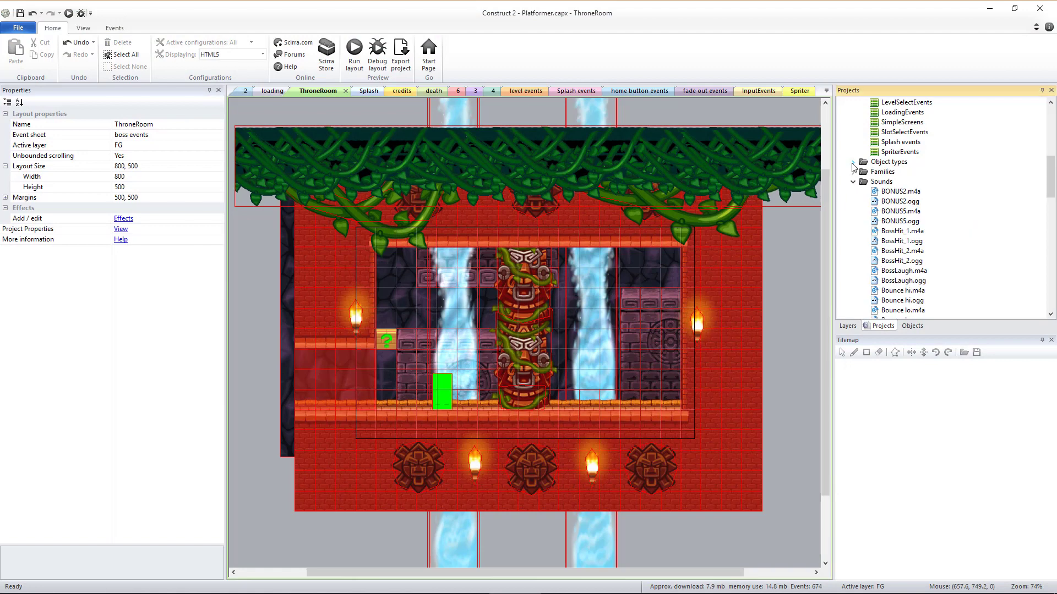
- Place a bossMask on the ThroneRoom floor right of the totem pillar, with a BossSpriter over it
scroll(853, 168, "down", 2)
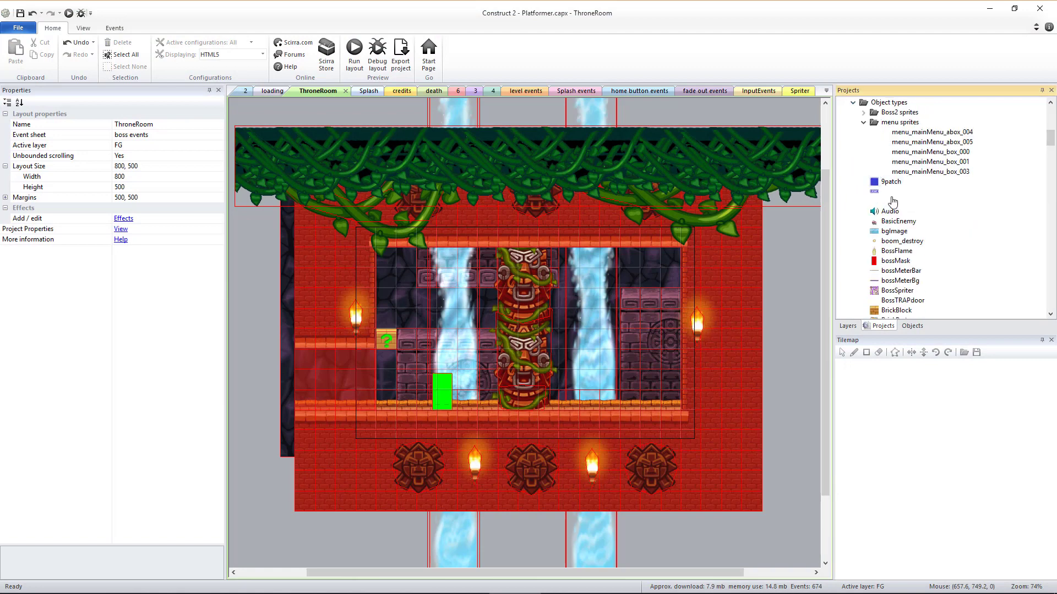
left_click_drag(894, 266, 610, 405)
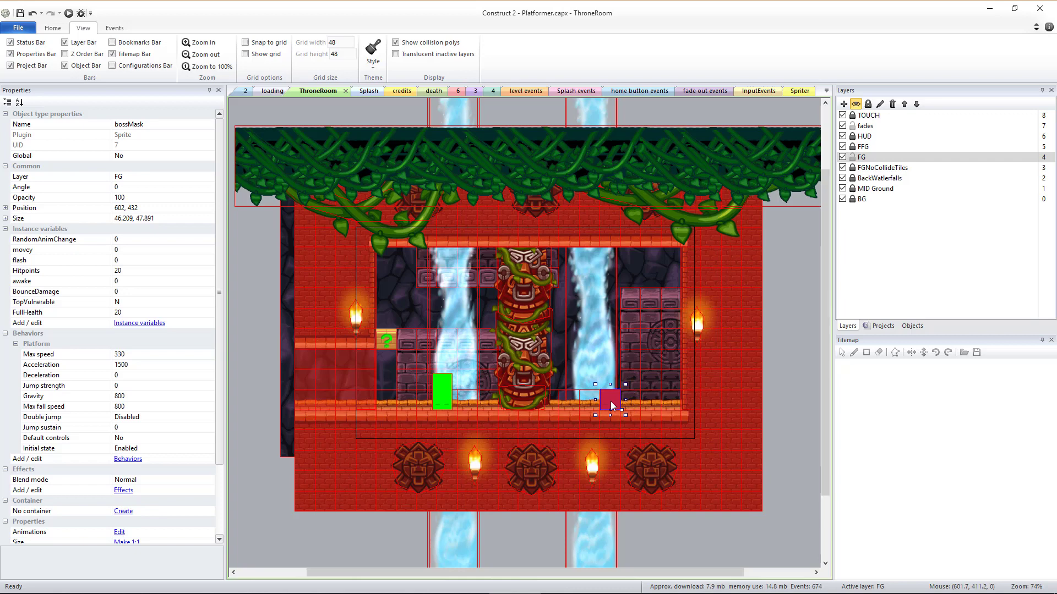
left_click(883, 325)
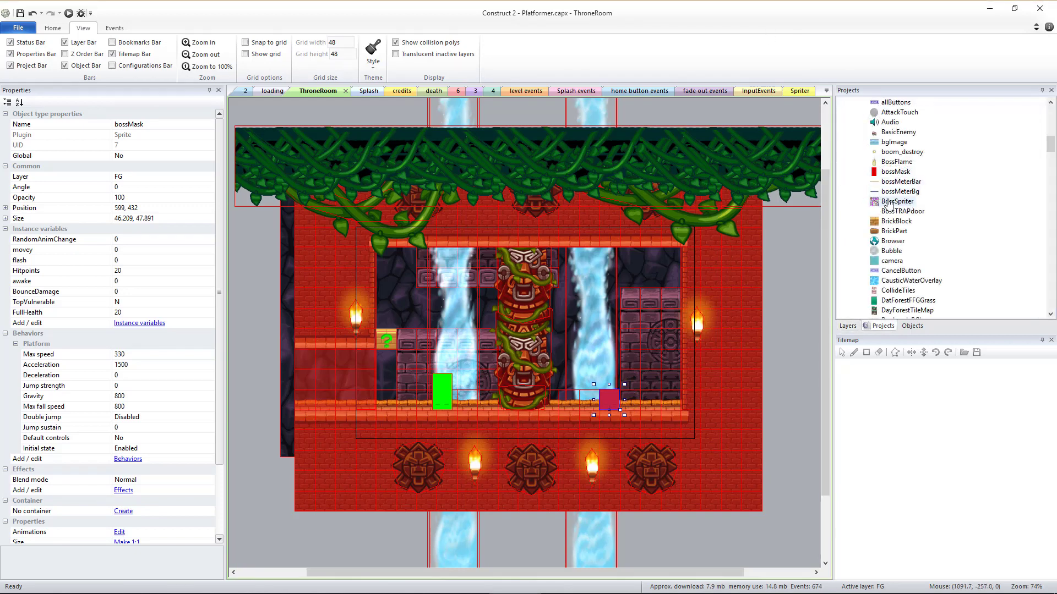
left_click_drag(883, 205, 607, 394)
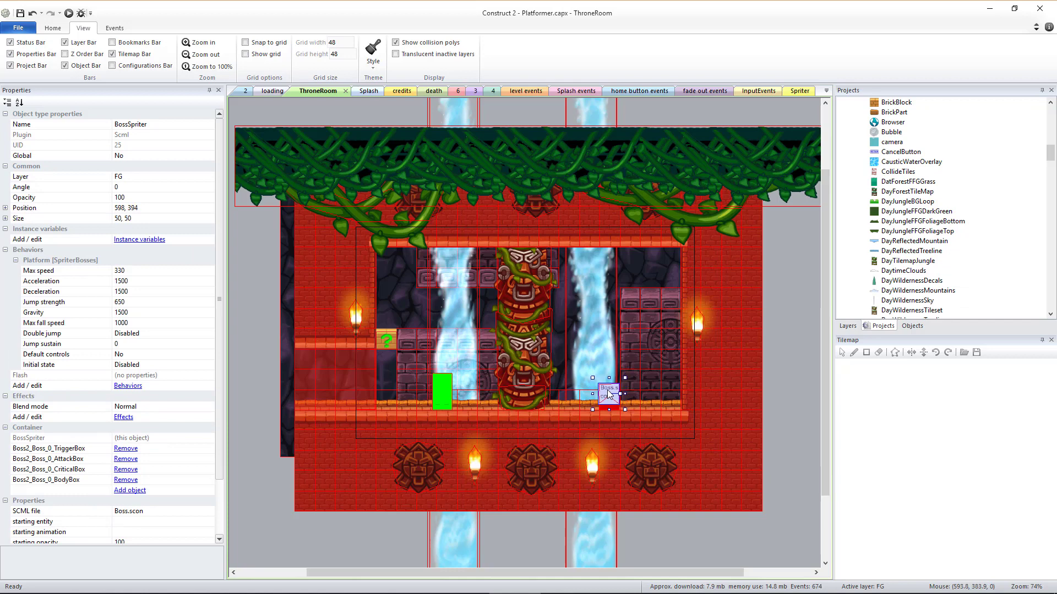
scroll(935, 209, "up", 10)
- Switch the ThroneRoom layout's event sheet from level events to boss events
left_click(904, 260)
left_click(888, 270)
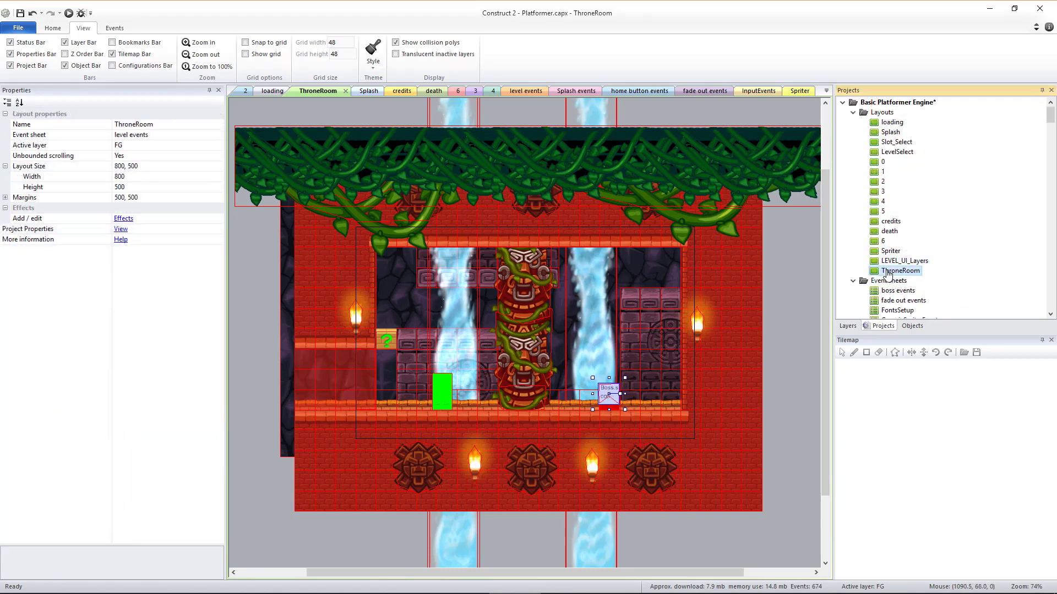
left_click(163, 137)
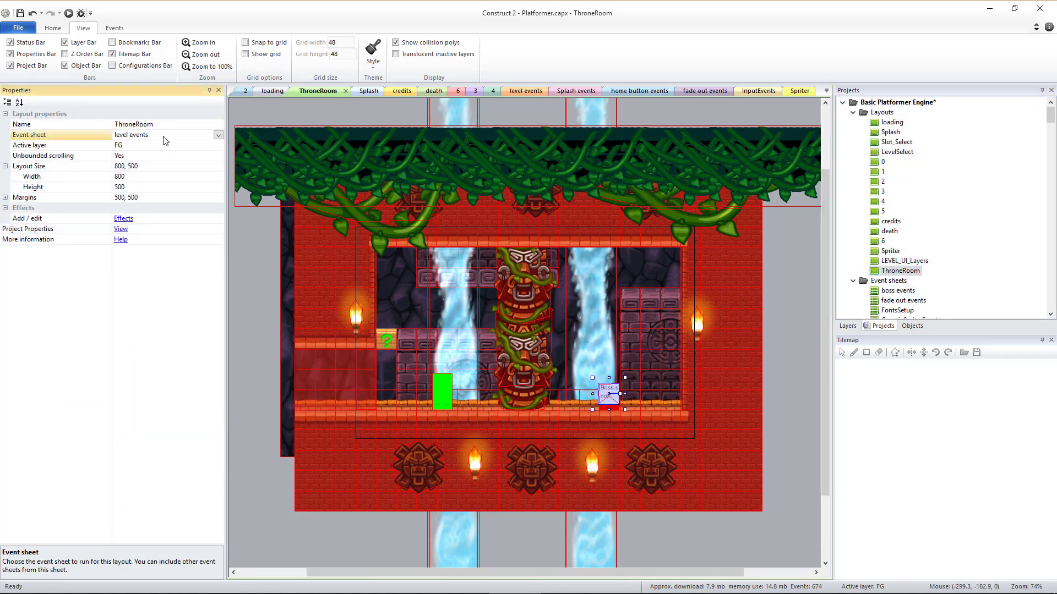
left_click(219, 134)
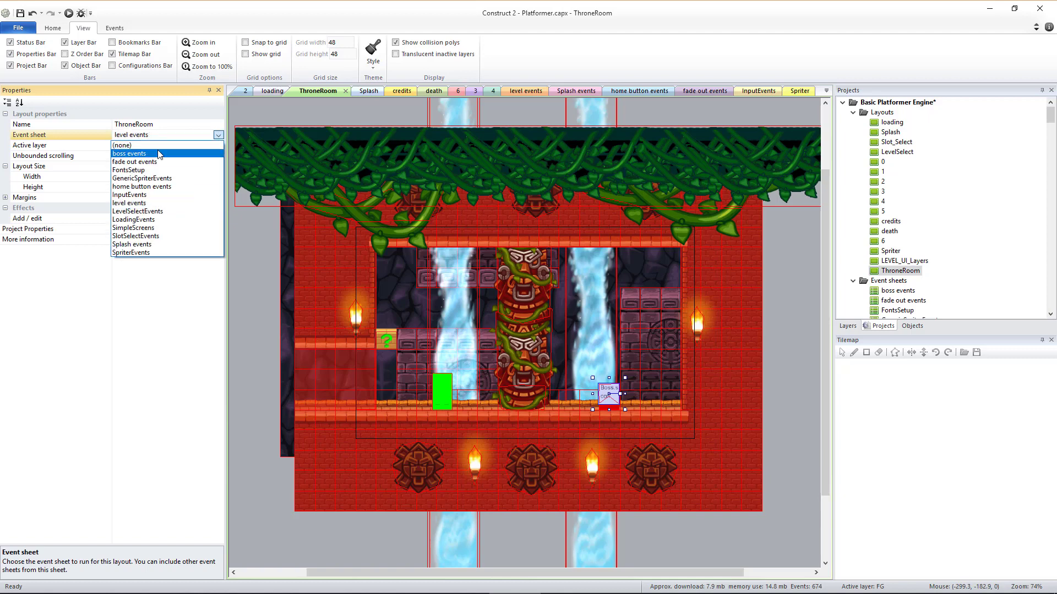
left_click(153, 157)
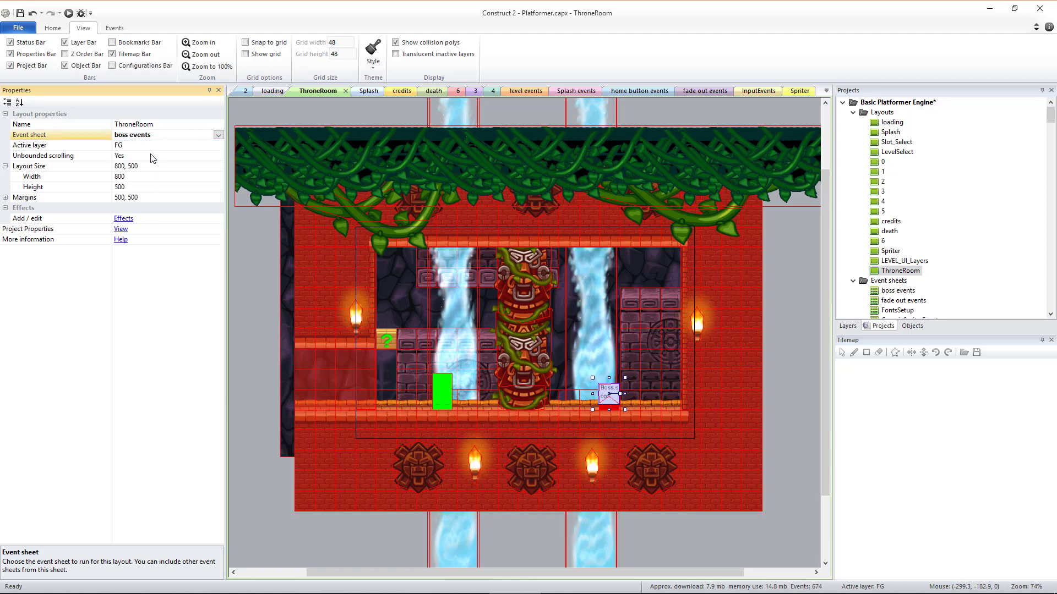
- Run a full-screen preview of the ThroneRoom layout
left_click(68, 13)
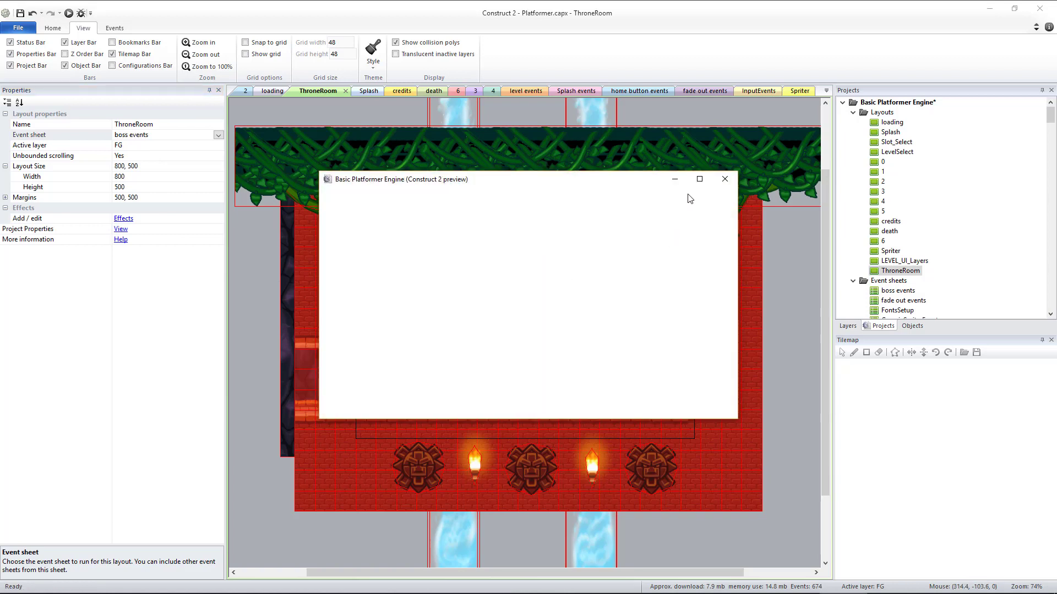
left_click(697, 180)
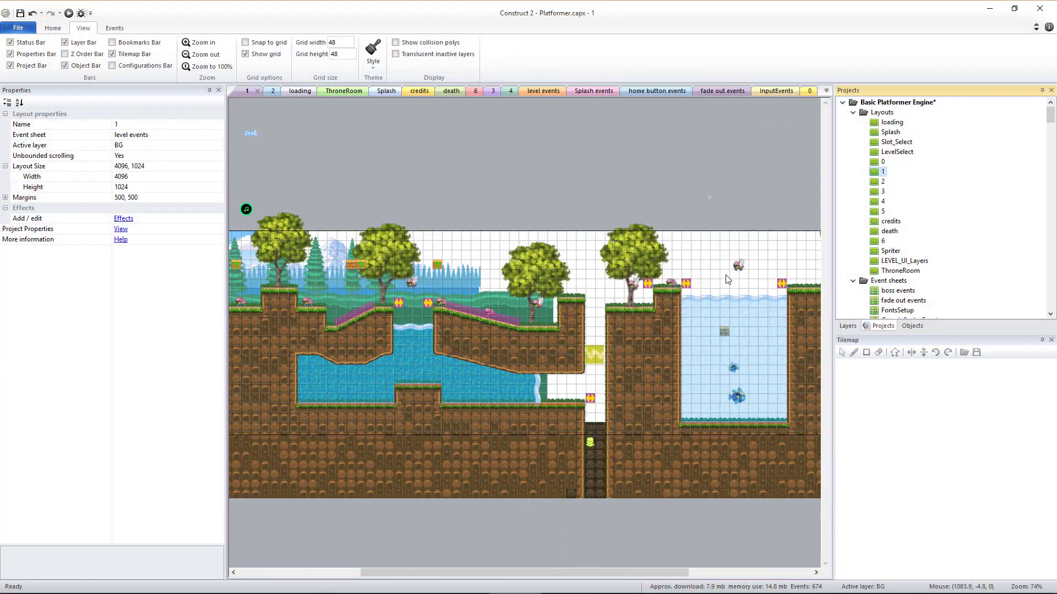
scroll(728, 279, "right", 5)
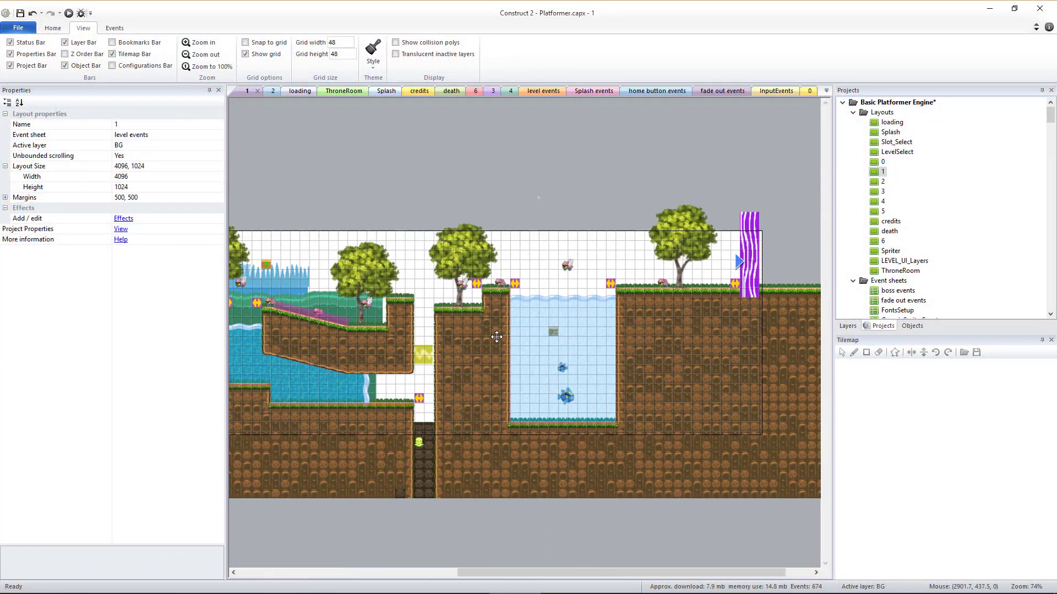
- Play level 1 through to the exit, then delete layout 5's purple exitLevel sprite
left_click(698, 226)
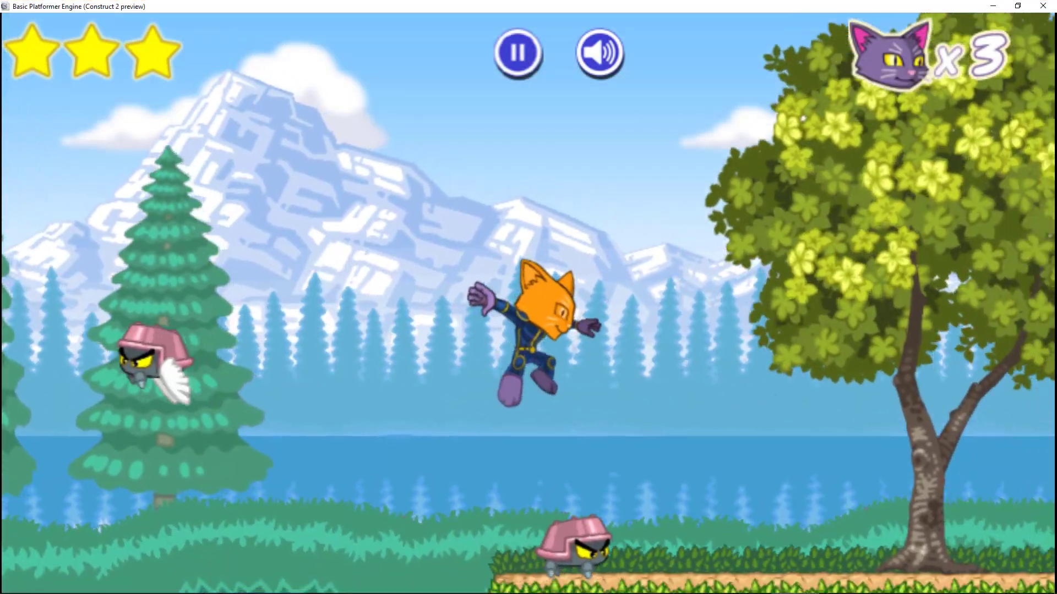
key("Right")
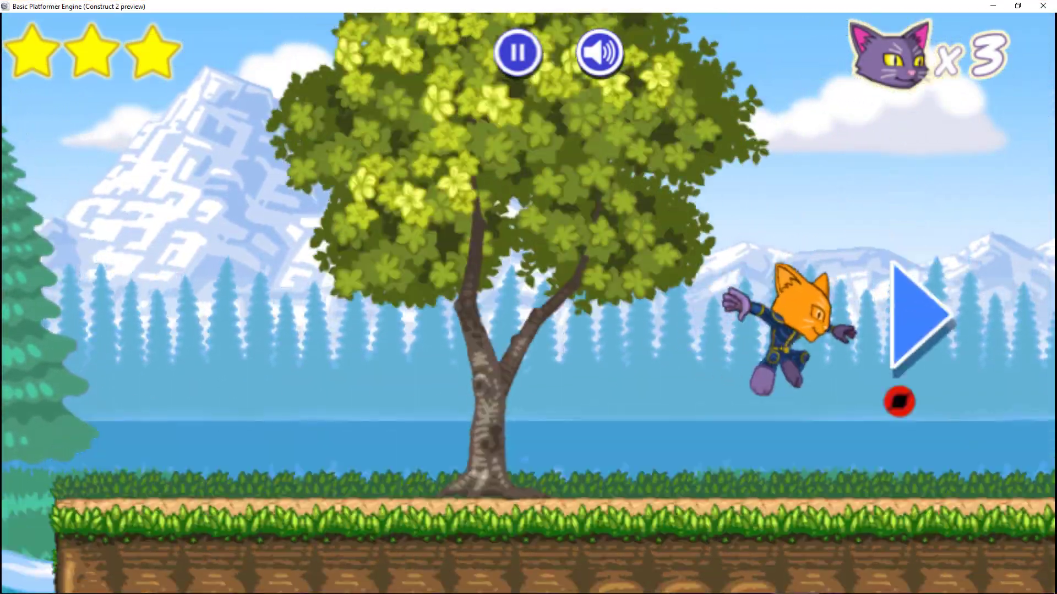
key("Up")
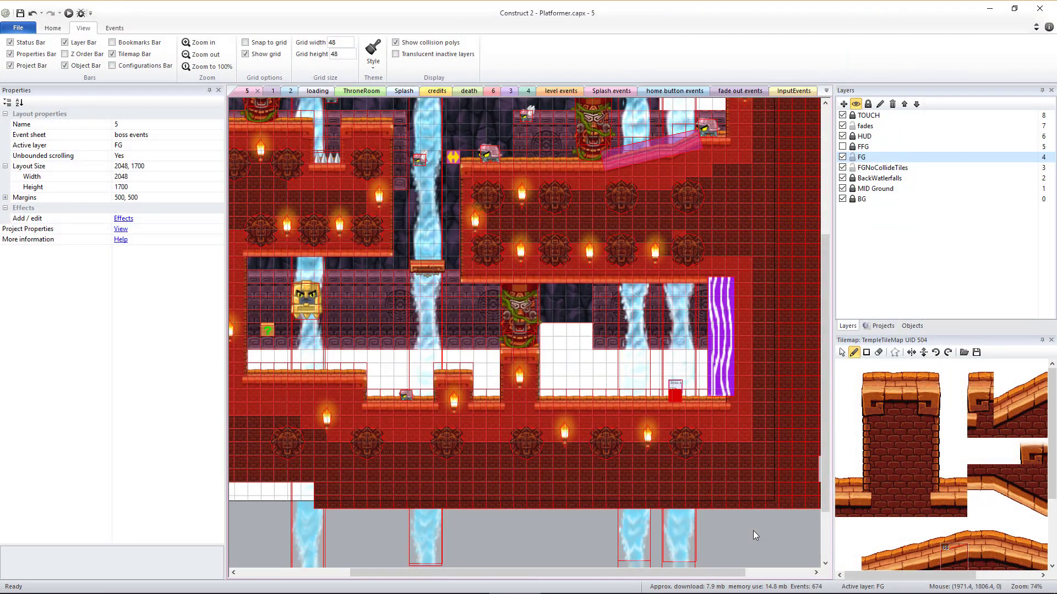
left_click(711, 340)
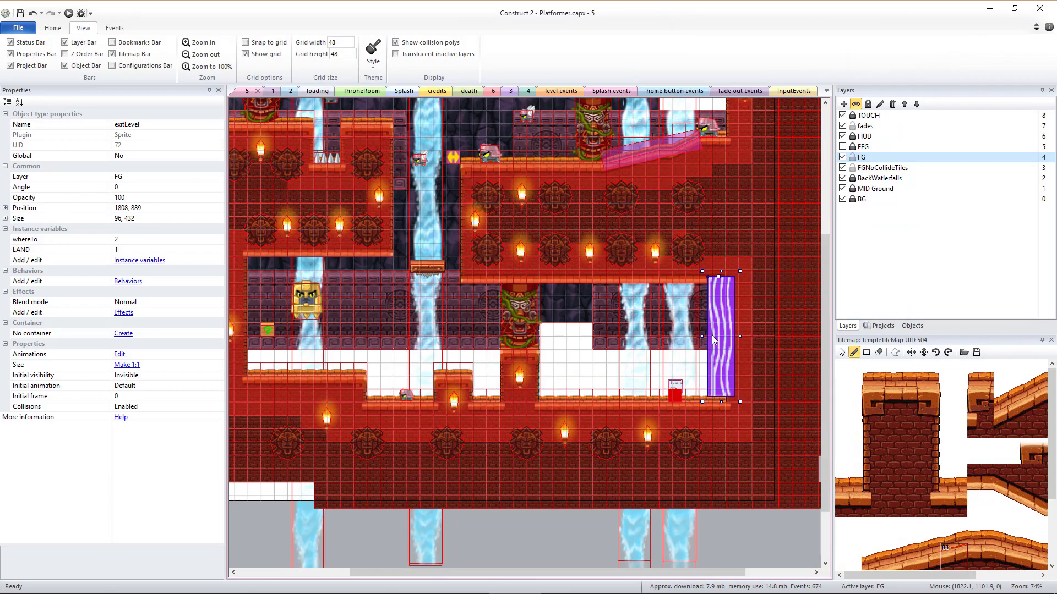
key("Delete")
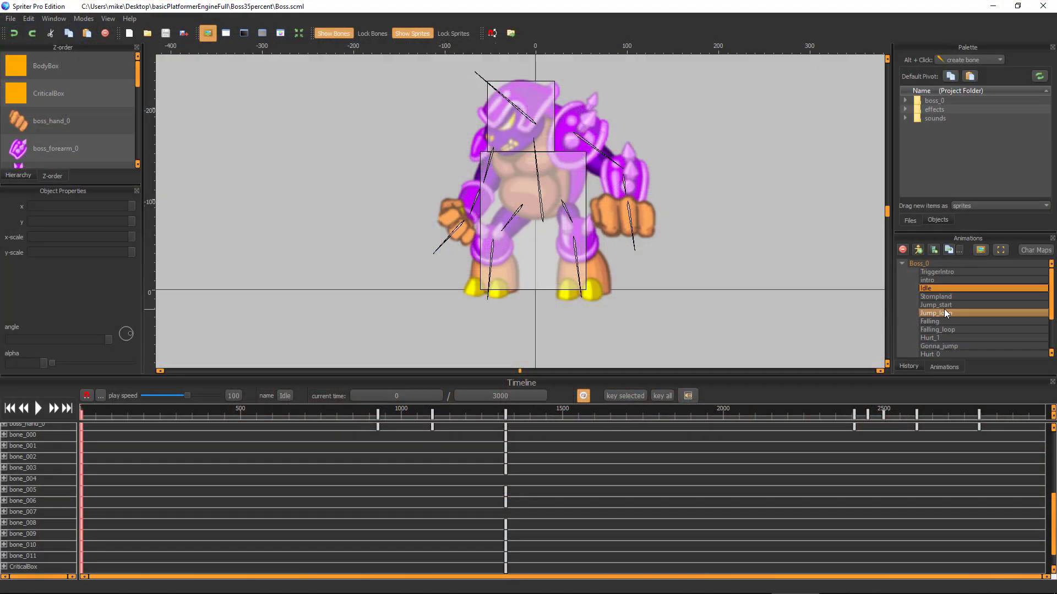
- Load the boss's Die animation and expand its meta data track
left_click(955, 337)
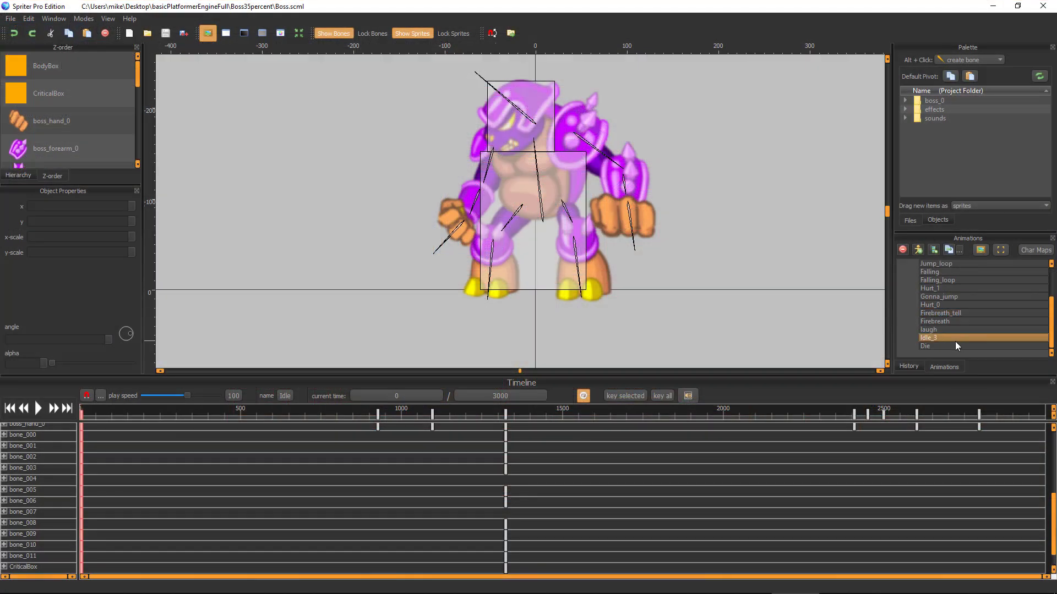
left_click(936, 346)
double_click(64, 567)
scroll(65, 536, "down", 5)
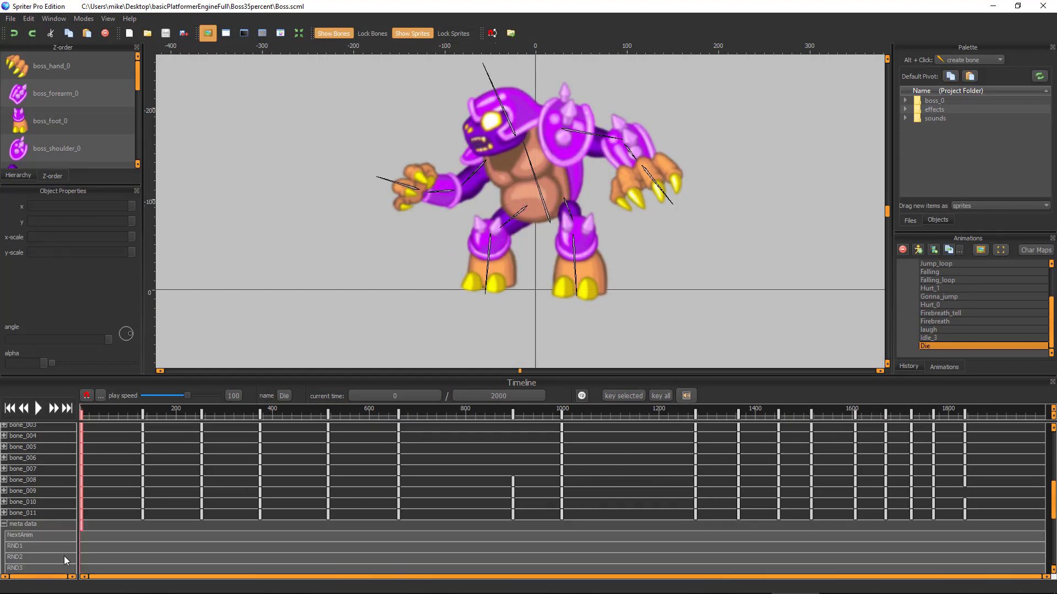
scroll(42, 500, "down", 2)
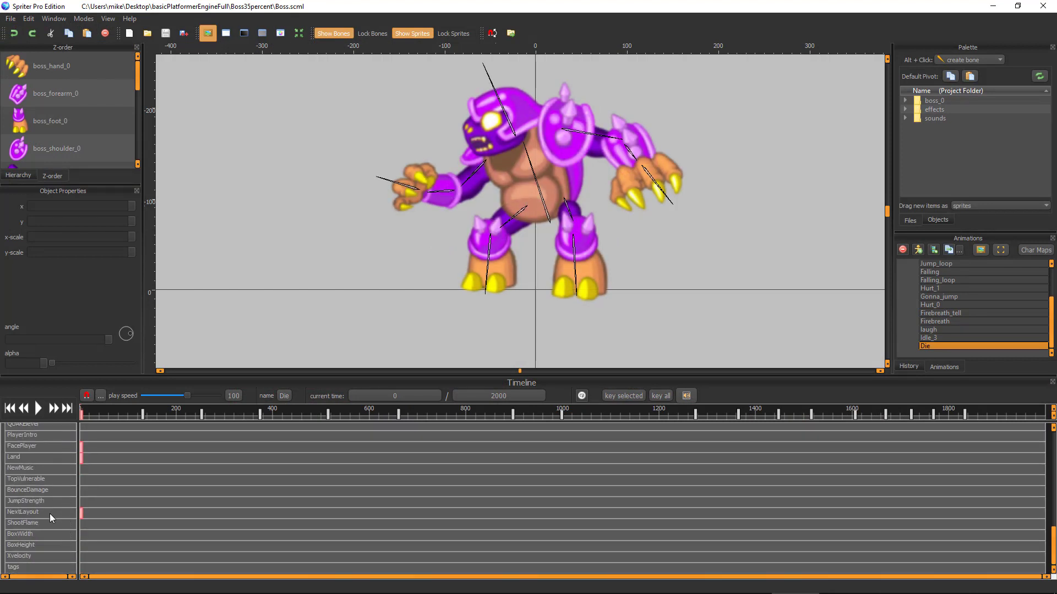
- Review the Die animation's NextLayout metadata, then reopen Boss.scml from the Boss35percent folder
double_click(81, 512)
scroll(497, 243, "down", 5)
left_click(480, 230)
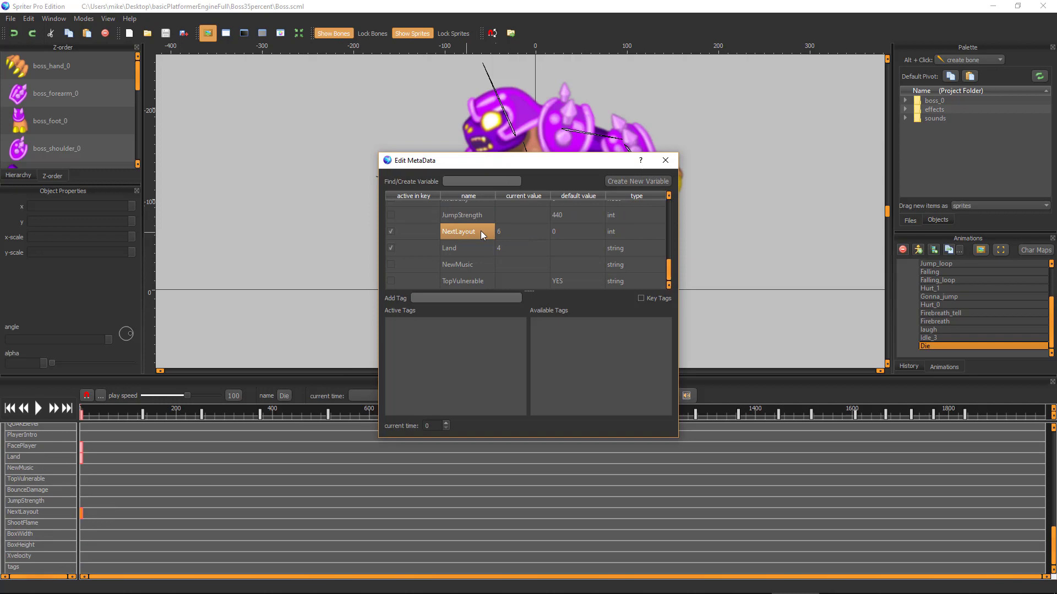
left_click(508, 236)
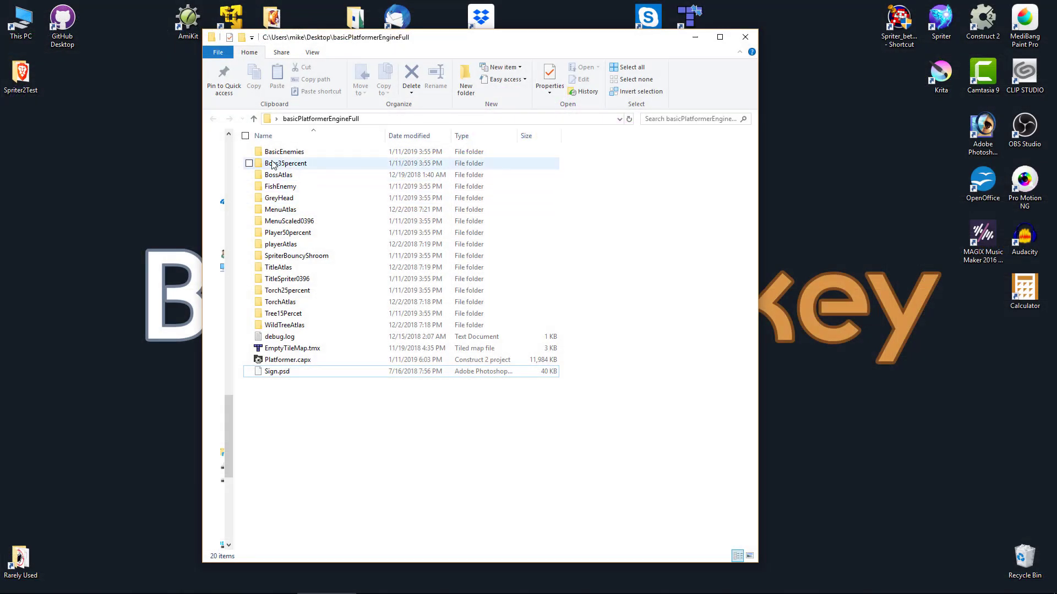
double_click(278, 164)
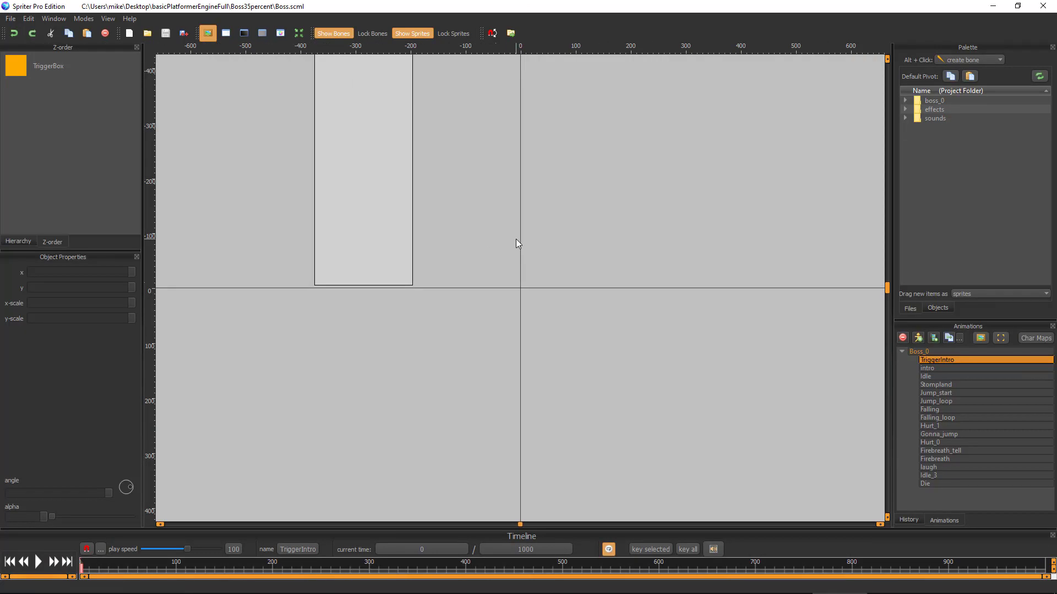
- Load the Die animation, enlarge the timeline, and edit NextLayout's current value of 6
left_click(927, 483)
left_click_drag(349, 527, 349, 342)
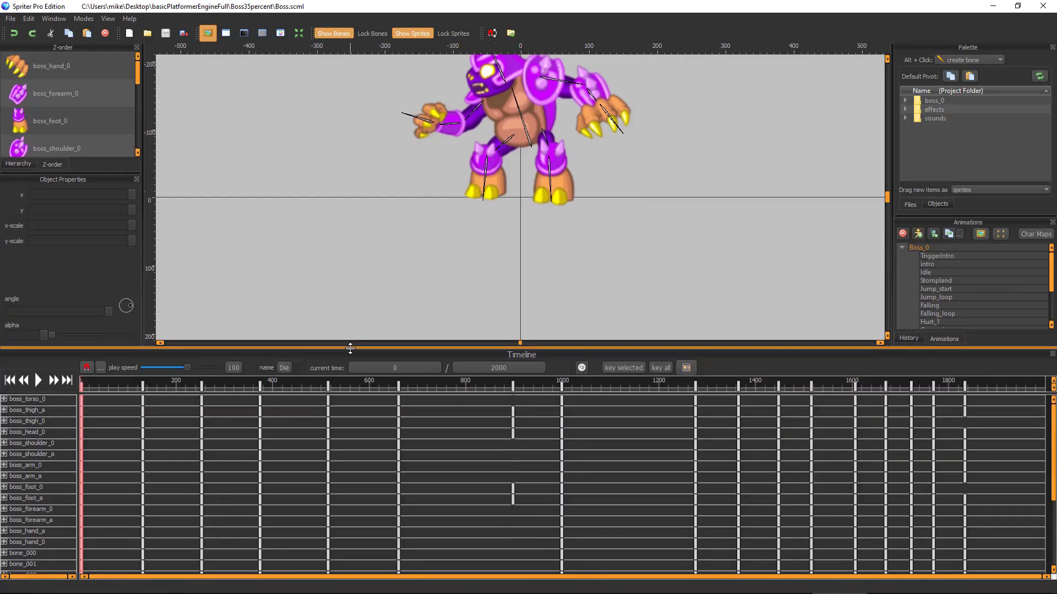
scroll(182, 495, "down", 5)
left_click(48, 561)
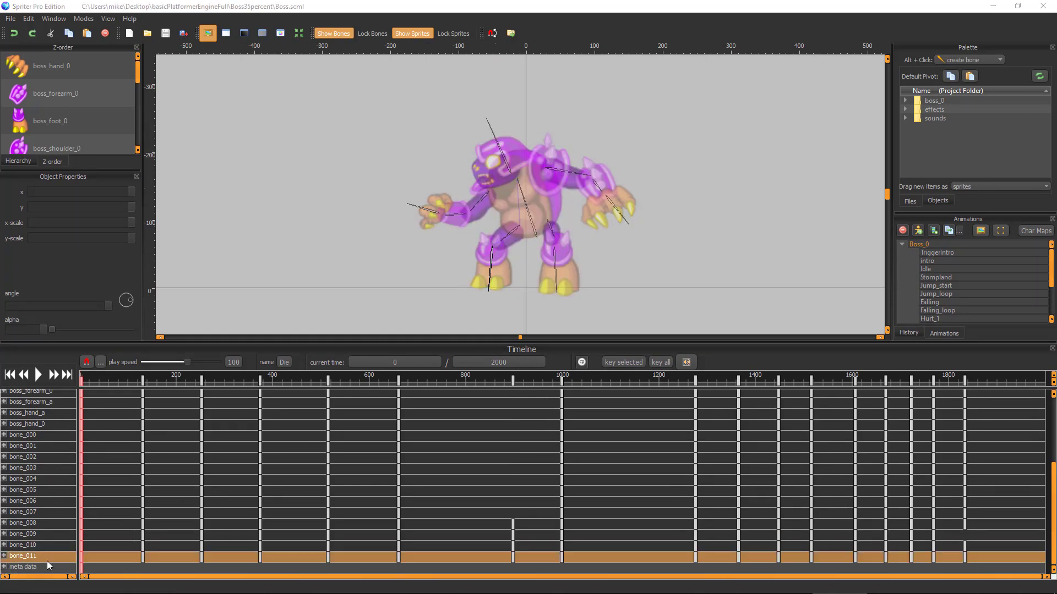
left_click(83, 571)
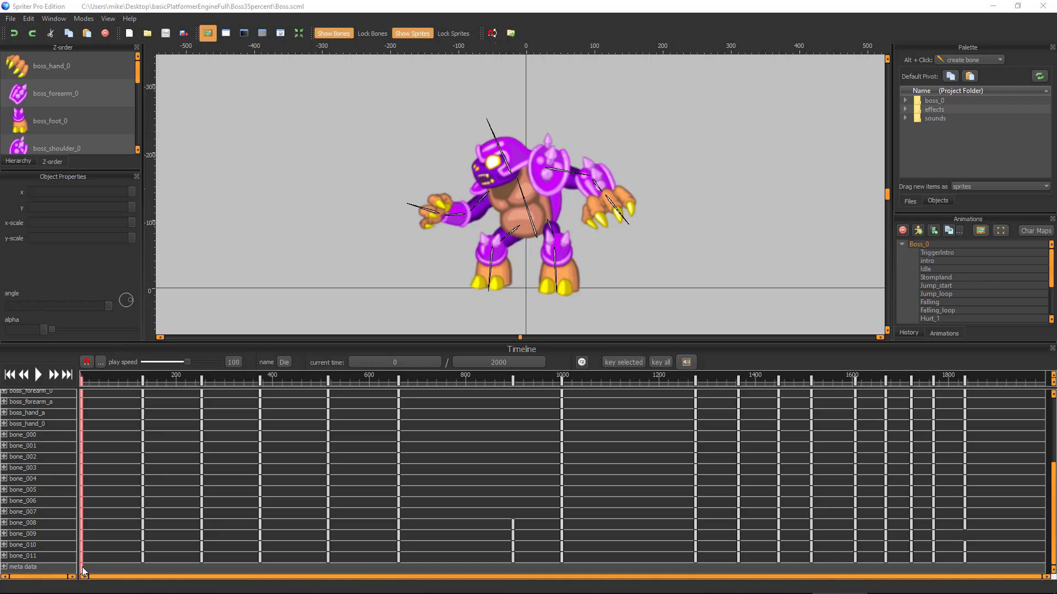
double_click(83, 571)
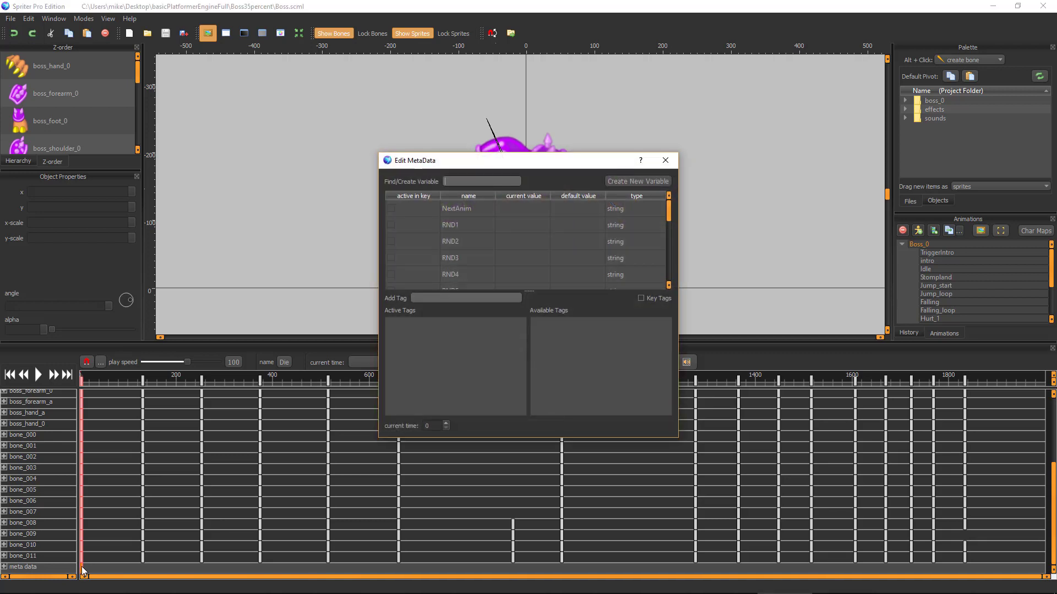
scroll(504, 234, "down", 10)
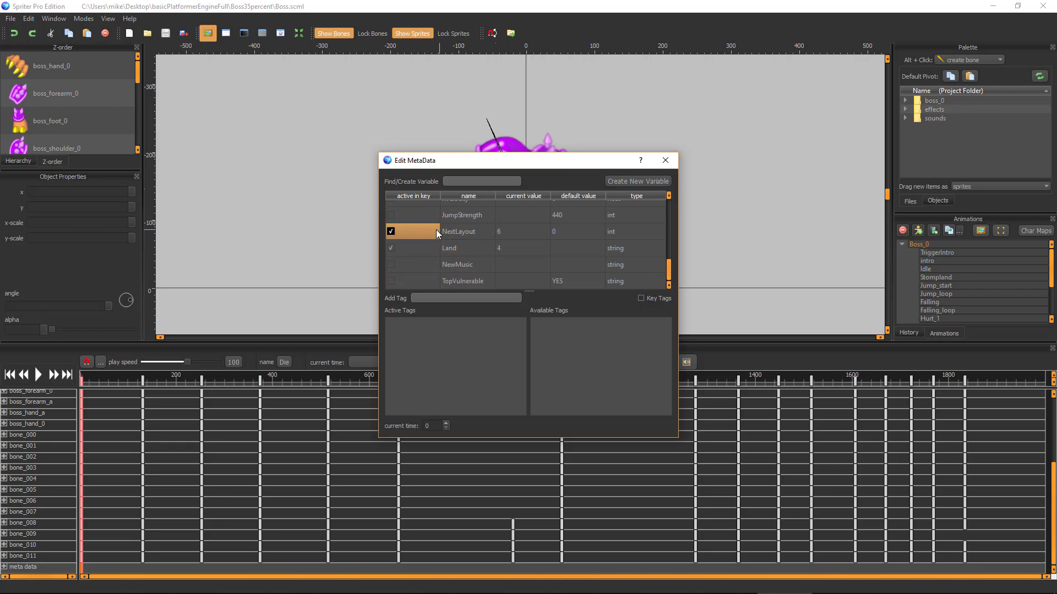
left_click(503, 233)
left_click(505, 233)
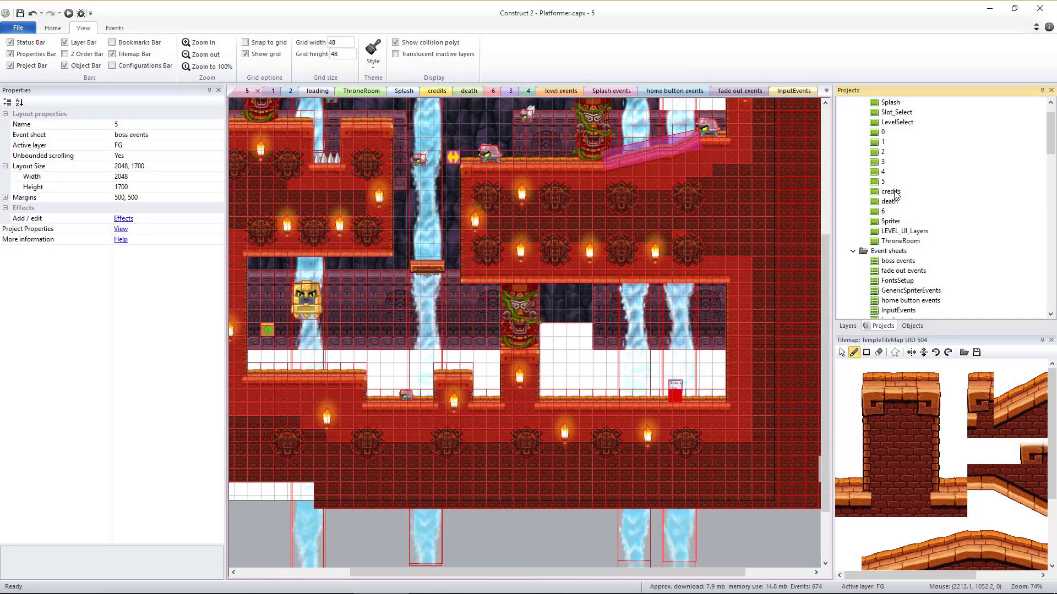
- Open the SlotThumb sprite in Slot_Select and browse its four frames, ending on frame 3
scroll(907, 206, "up", 1)
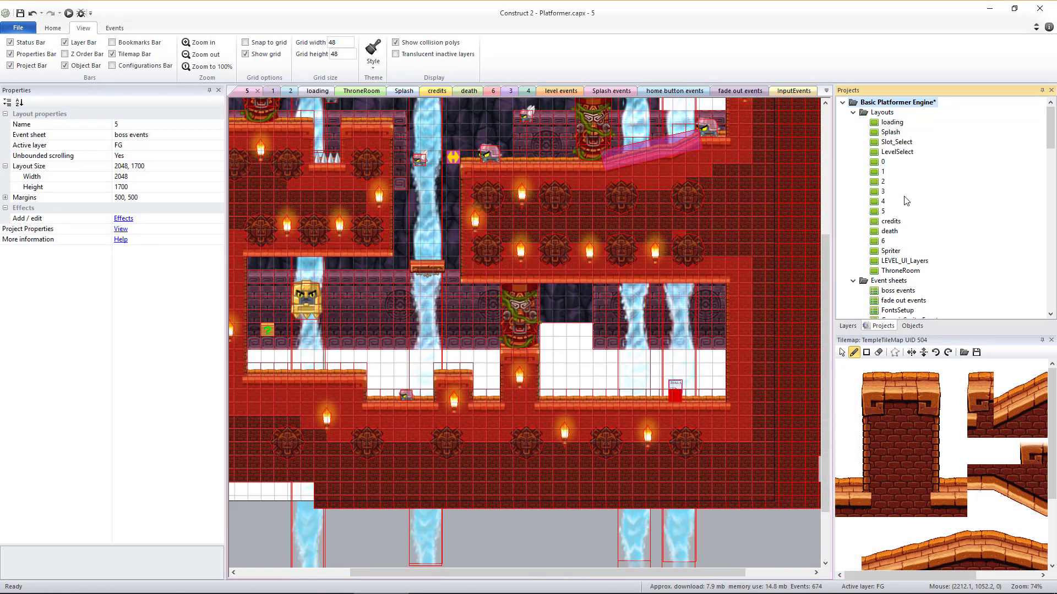
double_click(896, 142)
double_click(388, 273)
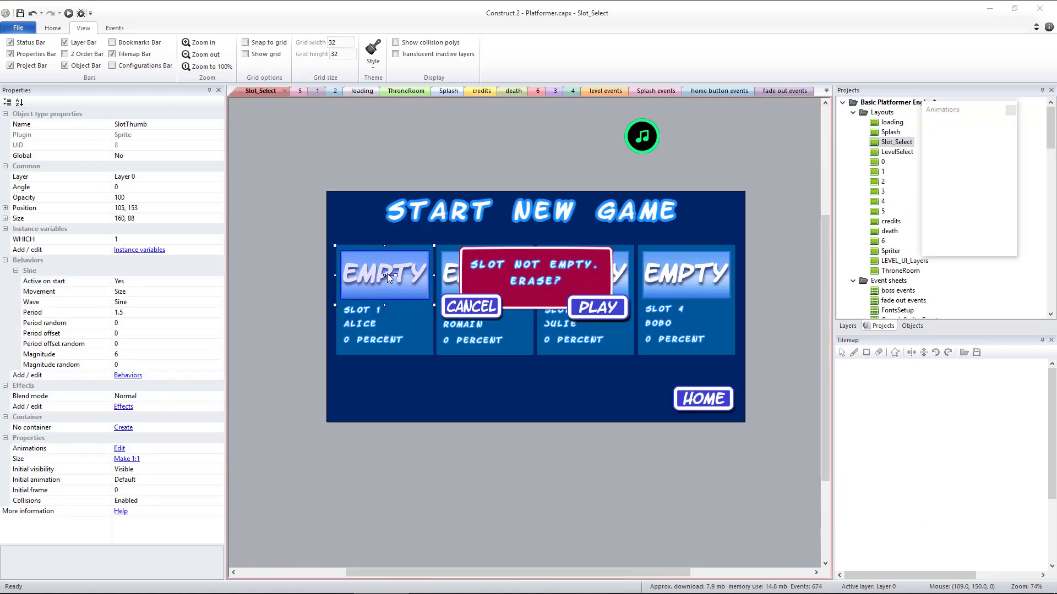
left_click(650, 489)
left_click(692, 489)
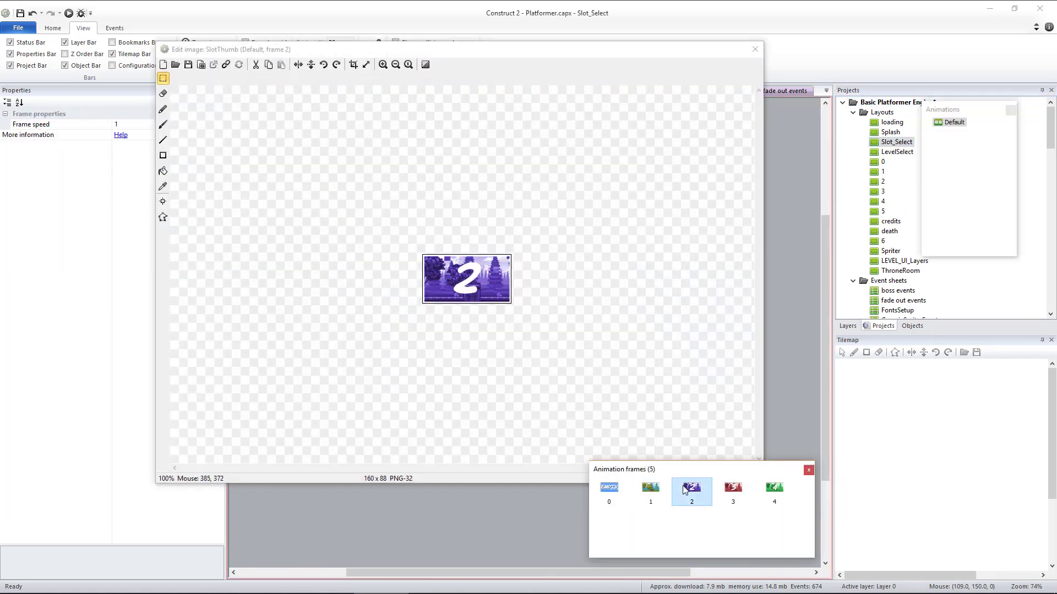
left_click(732, 488)
left_click(770, 488)
left_click(734, 489)
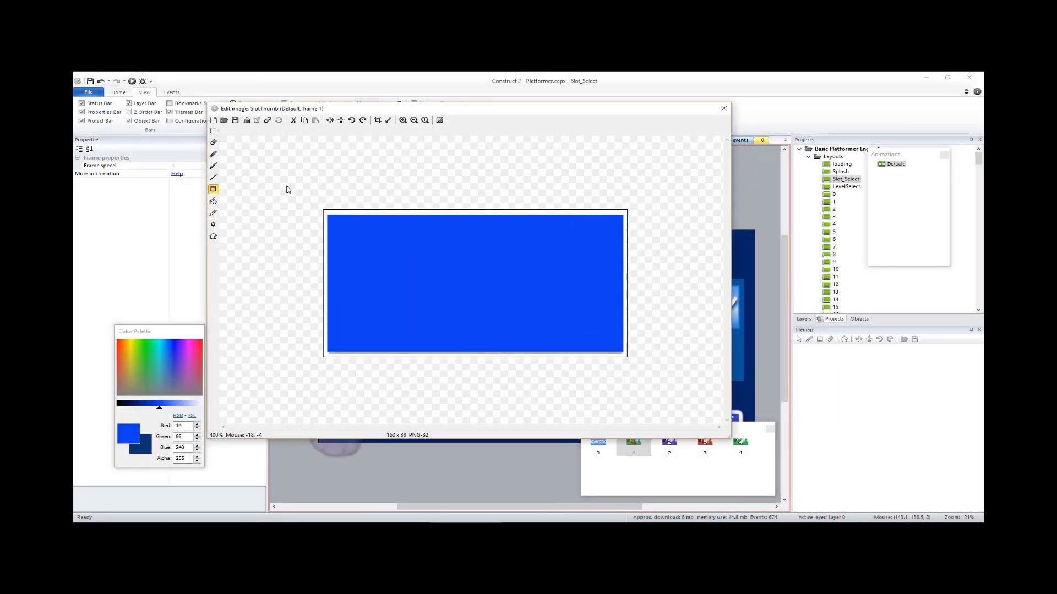
- Hand-paint white ONE lettering onto the blue frame with the brush
left_click(214, 166)
mouse_move(356, 233)
left_mouse_down()
mouse_move(355, 279)
mouse_move(448, 268)
mouse_move(550, 236)
mouse_move(374, 297)
mouse_move(550, 338)
left_mouse_up()
left_click_drag(515, 318, 545, 317)
left_click_drag(597, 245, 591, 307)
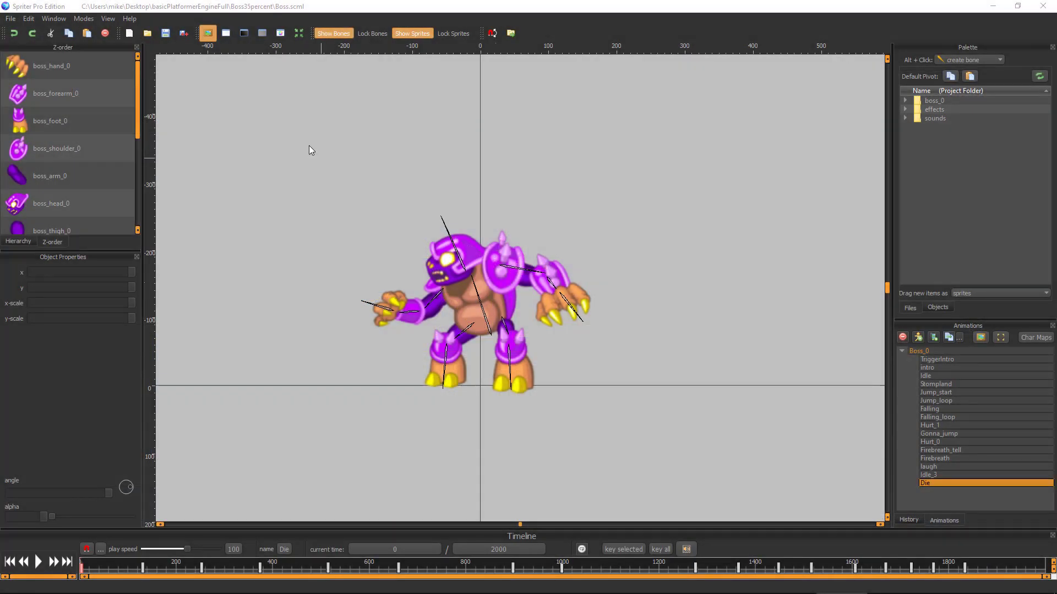
- Apply Custom Save Options from File > Other File Actions with every box left checked
left_click(15, 20)
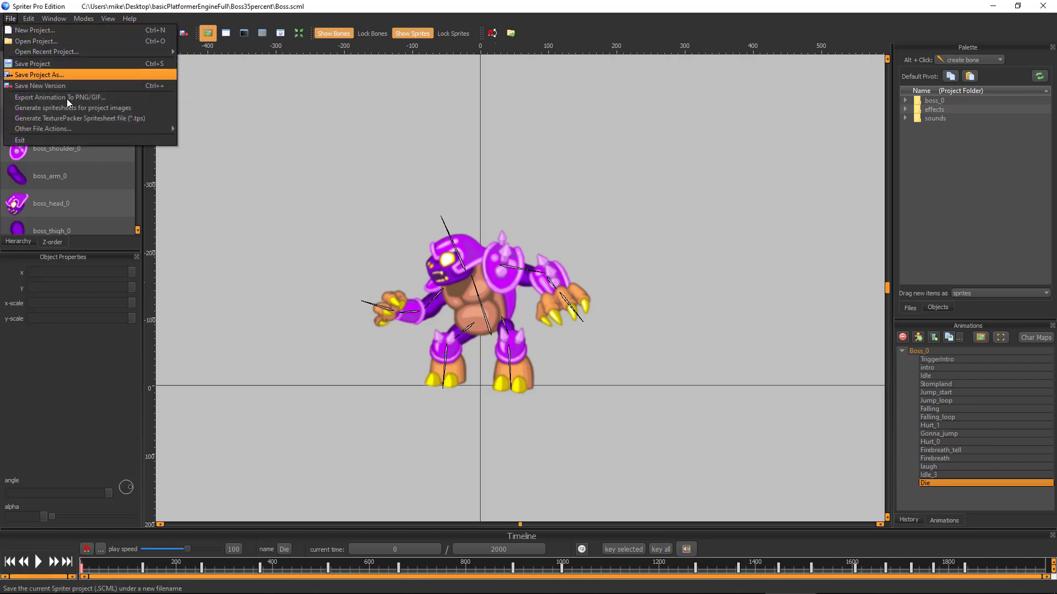
mouse_move(50, 130)
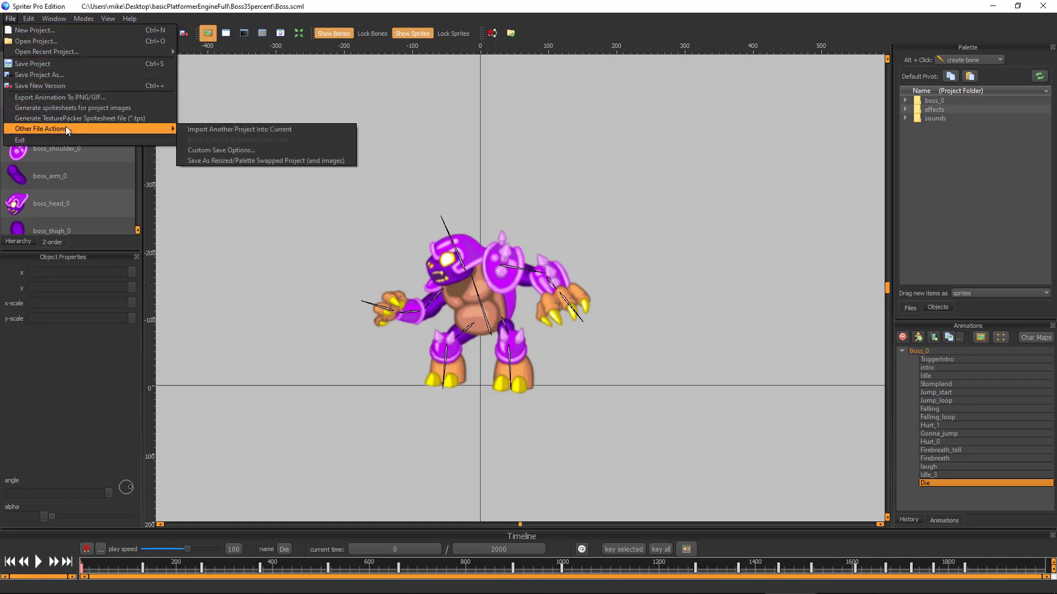
left_click(213, 150)
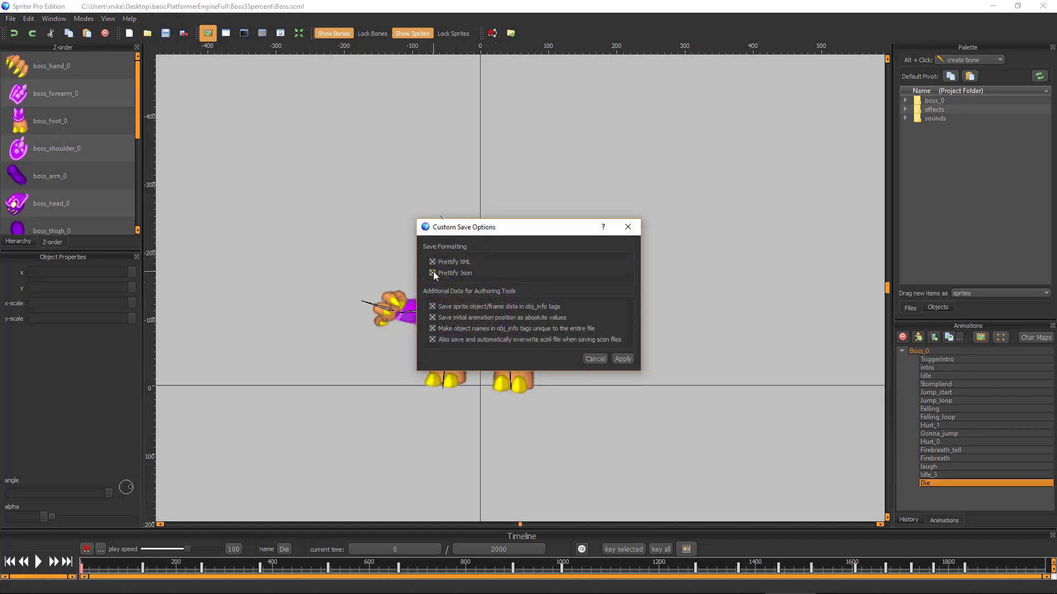
left_click(622, 359)
left_click(9, 19)
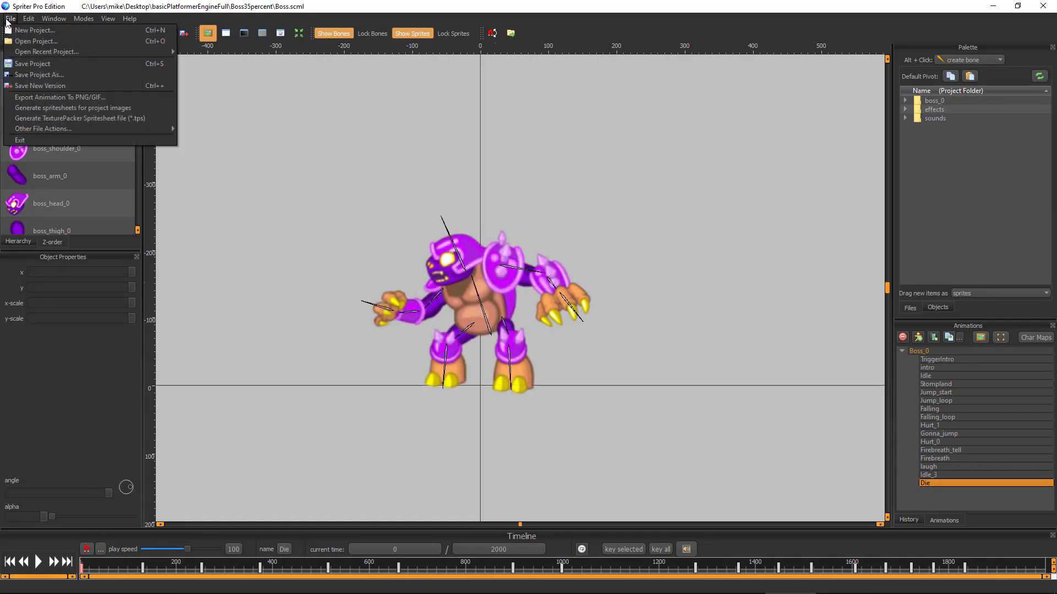
- Pack the project images into a spritesheet named Boss.png in the BossAtlas folder
left_click(105, 109)
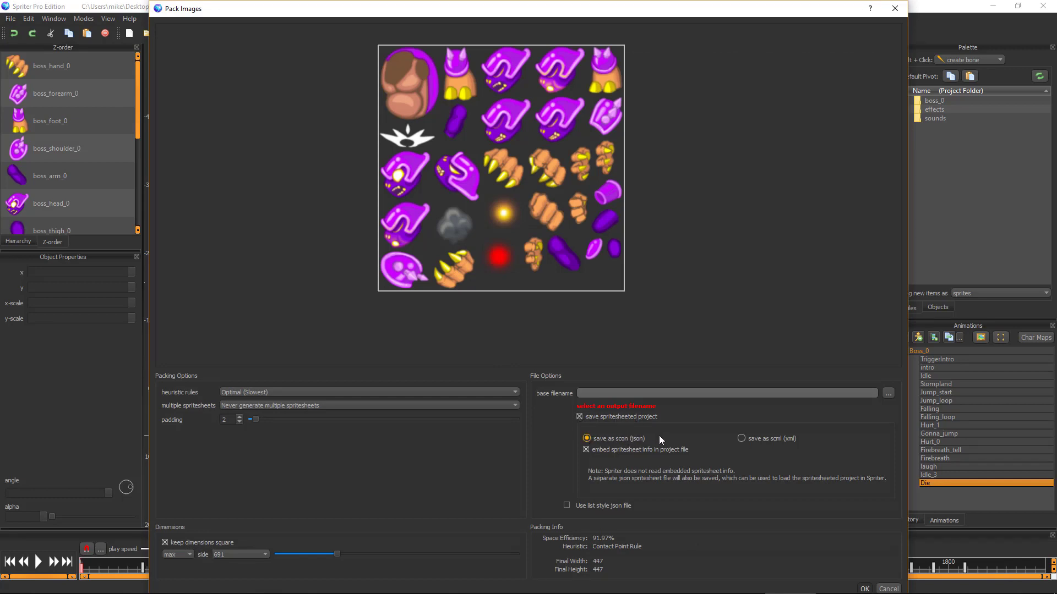
left_click(887, 393)
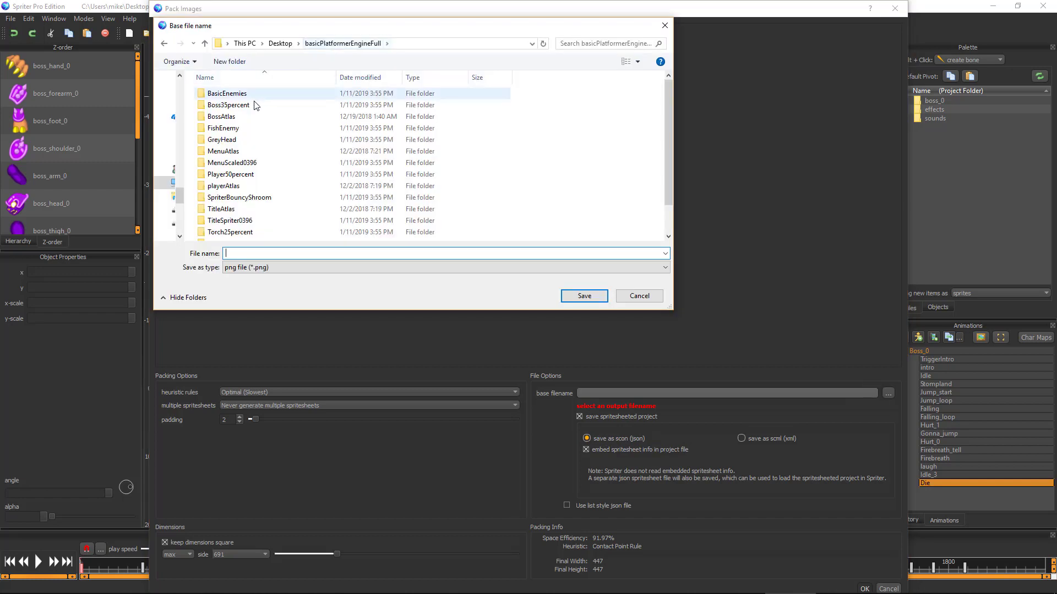
double_click(225, 117)
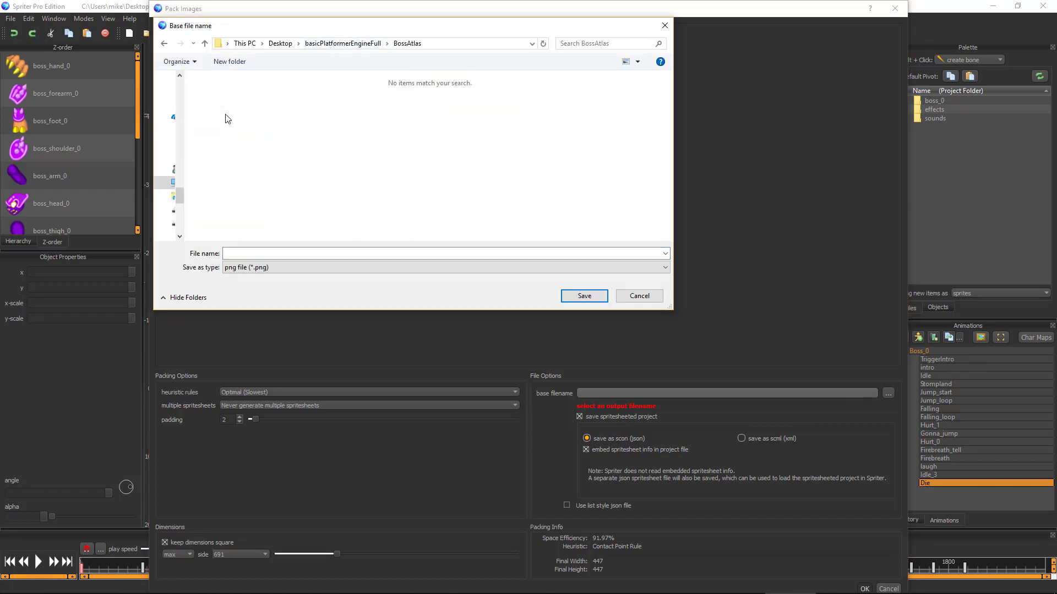
left_click(274, 251)
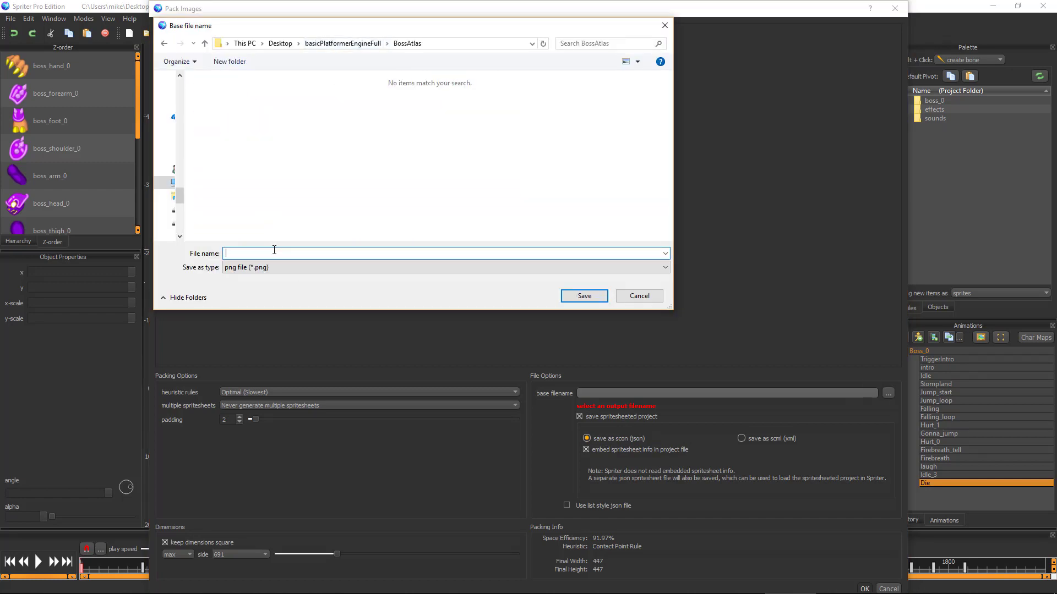
type("Boss")
left_click(585, 298)
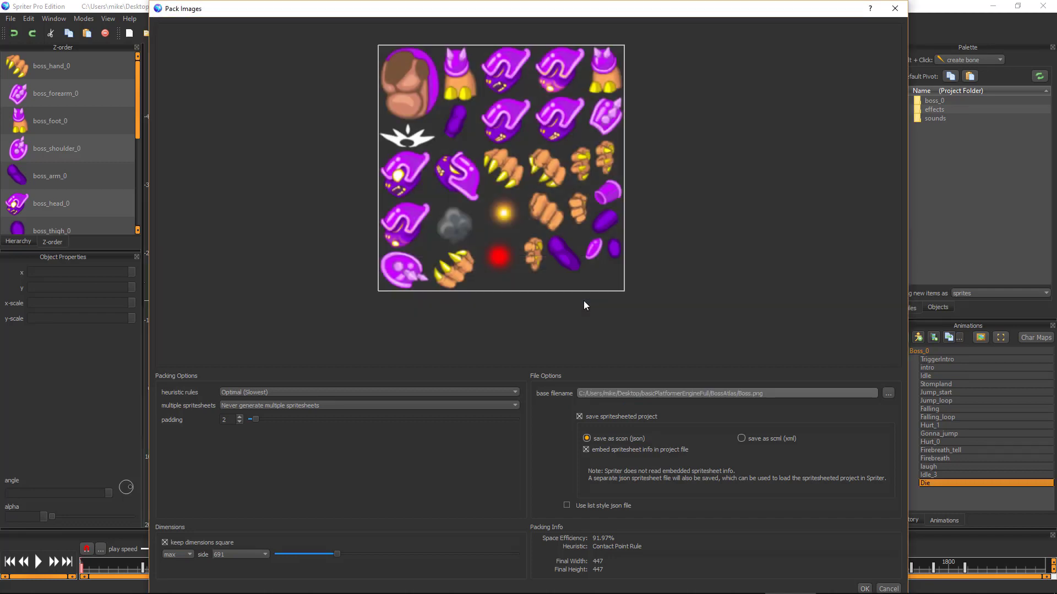
left_click(864, 588)
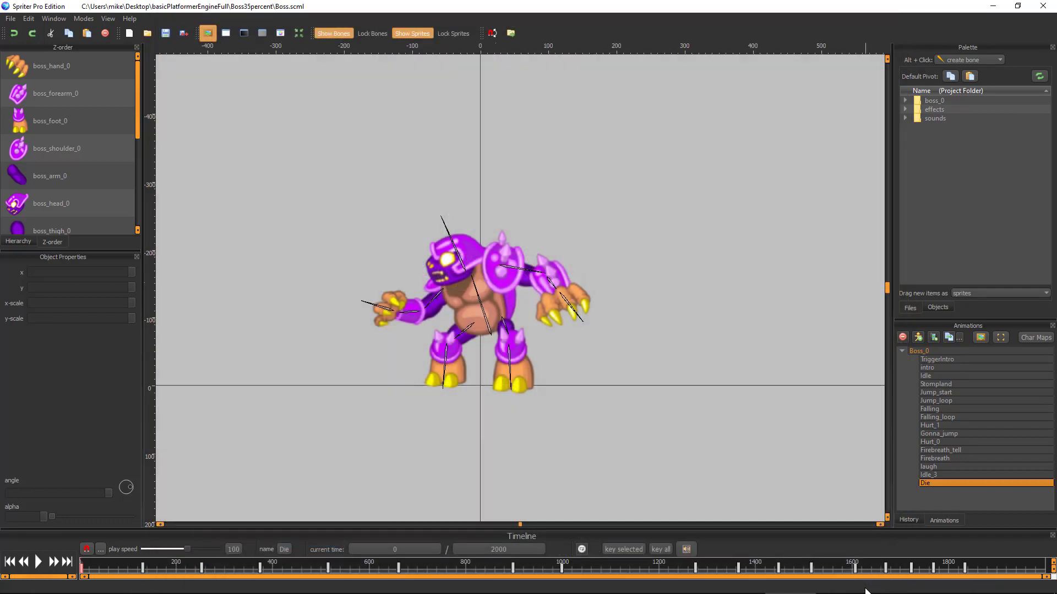
- Check the BossAtlas folder in File Explorer for the generated Boss files
left_click(993, 6)
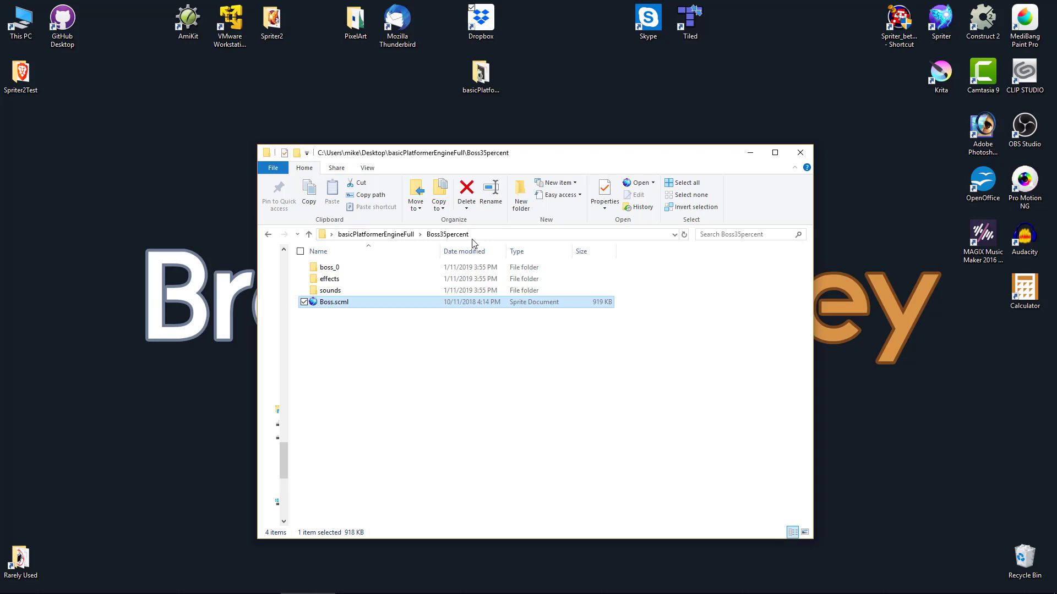
left_click(375, 234)
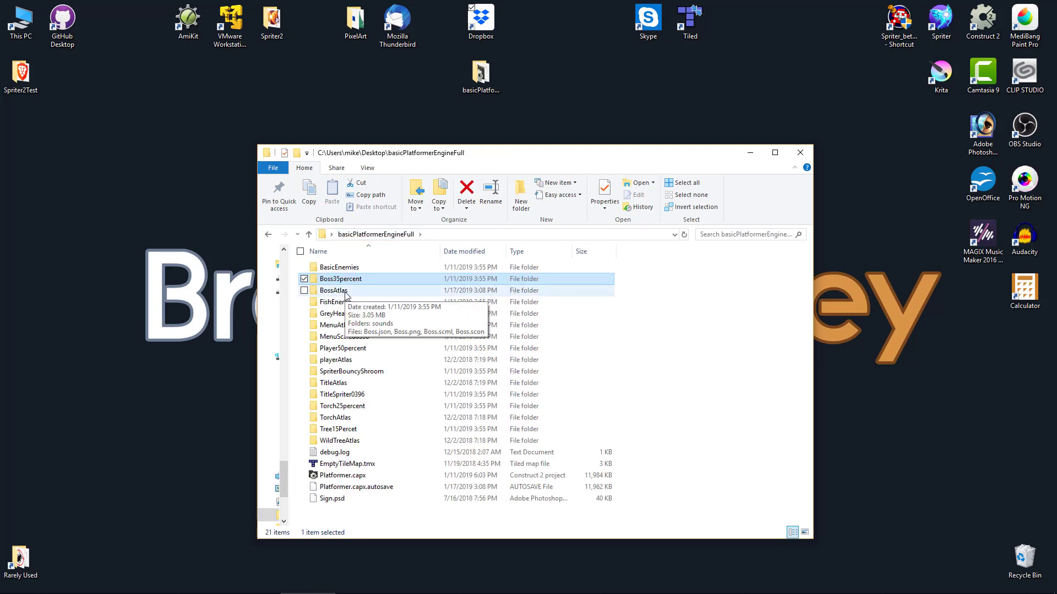
double_click(346, 291)
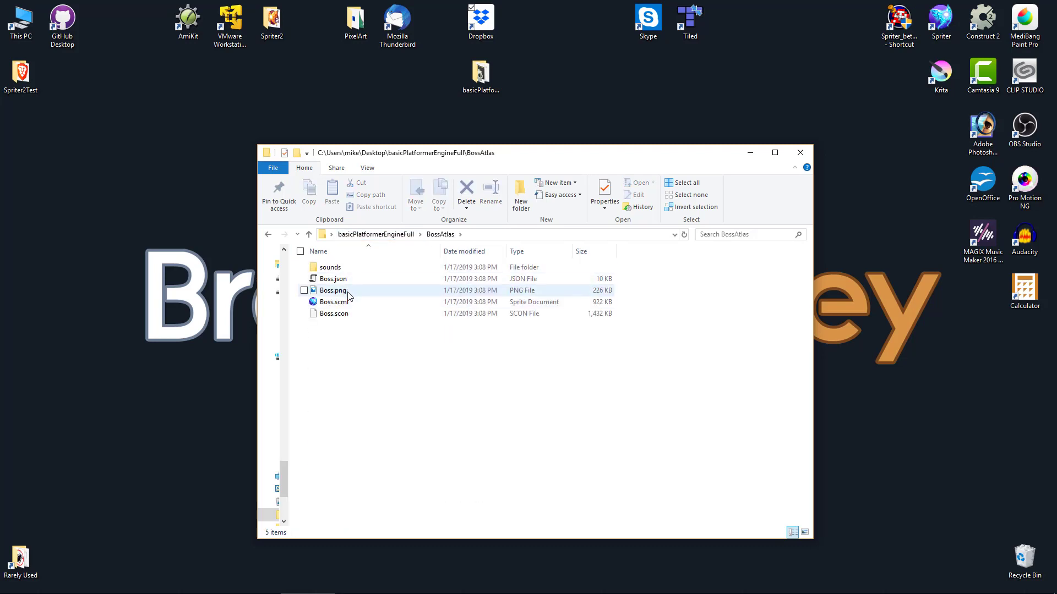
- In the Spriter layout, load BossAtlas/Boss.png as the BossSpriter object's image
key("alt+Tab")
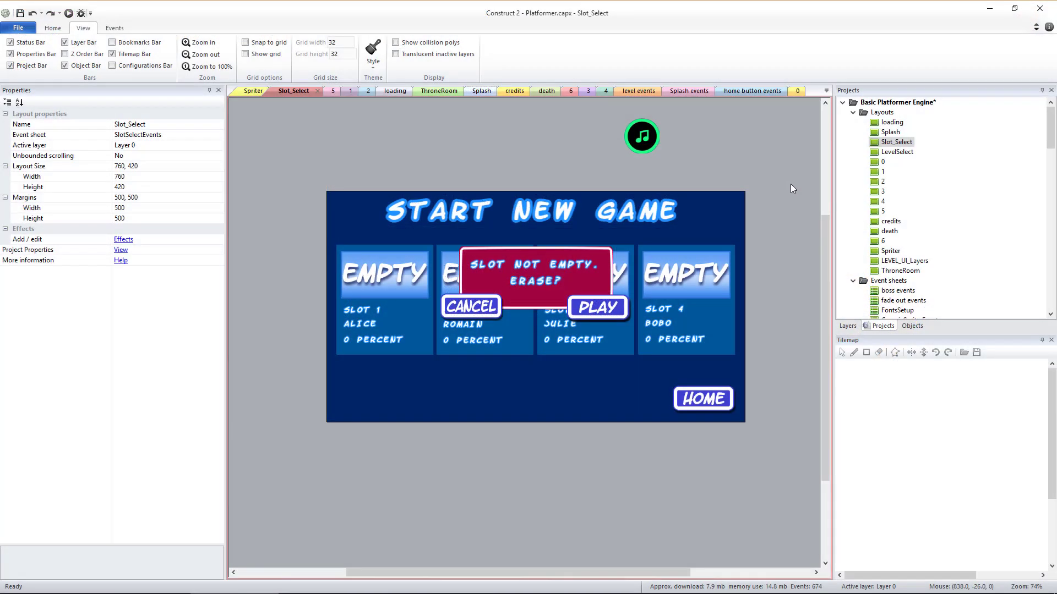
double_click(893, 254)
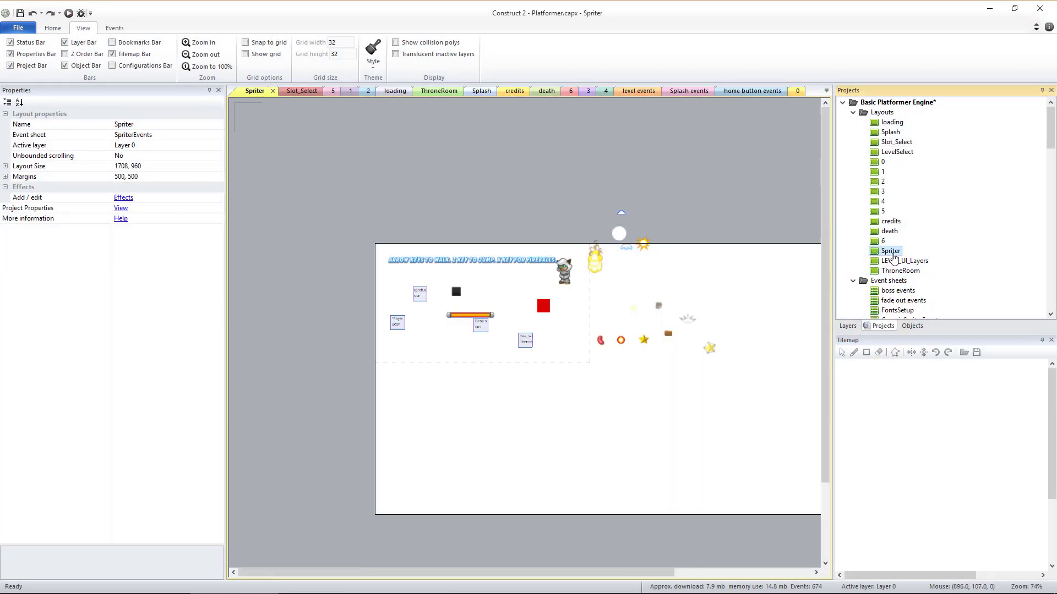
left_click(485, 334)
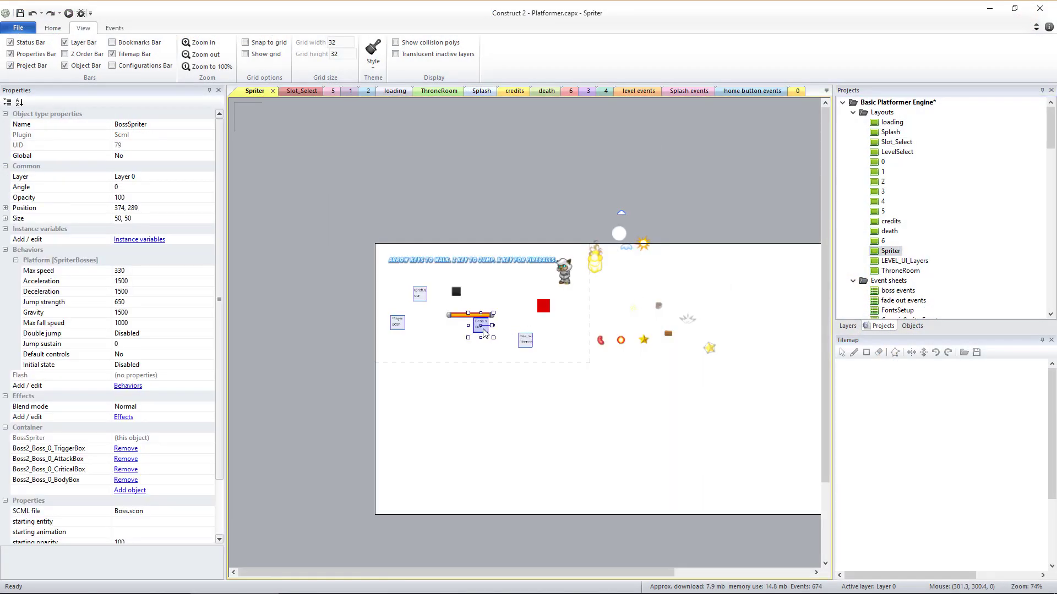
double_click(484, 332)
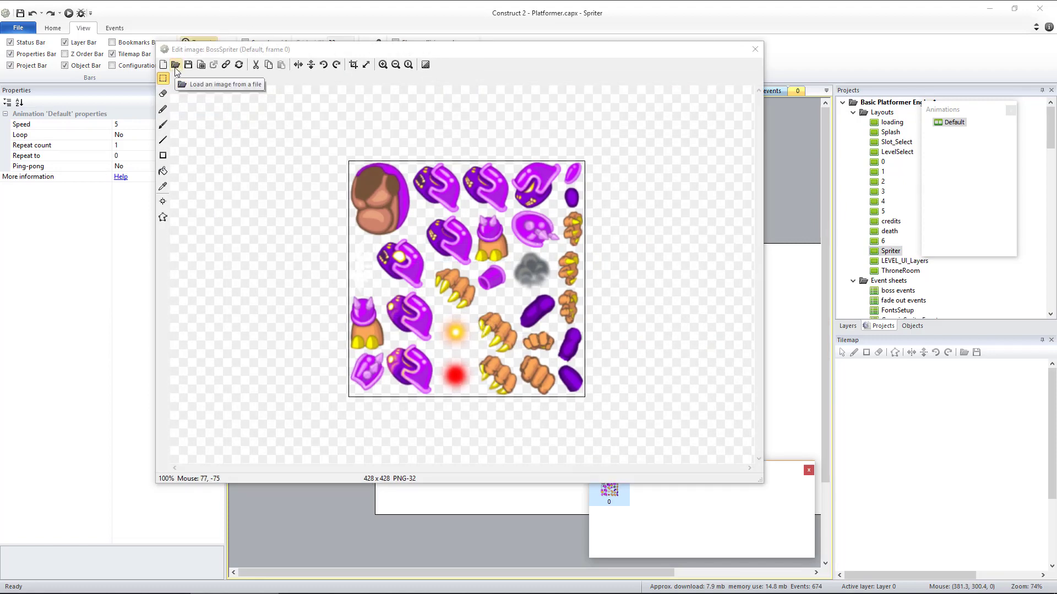
left_click(175, 64)
double_click(413, 209)
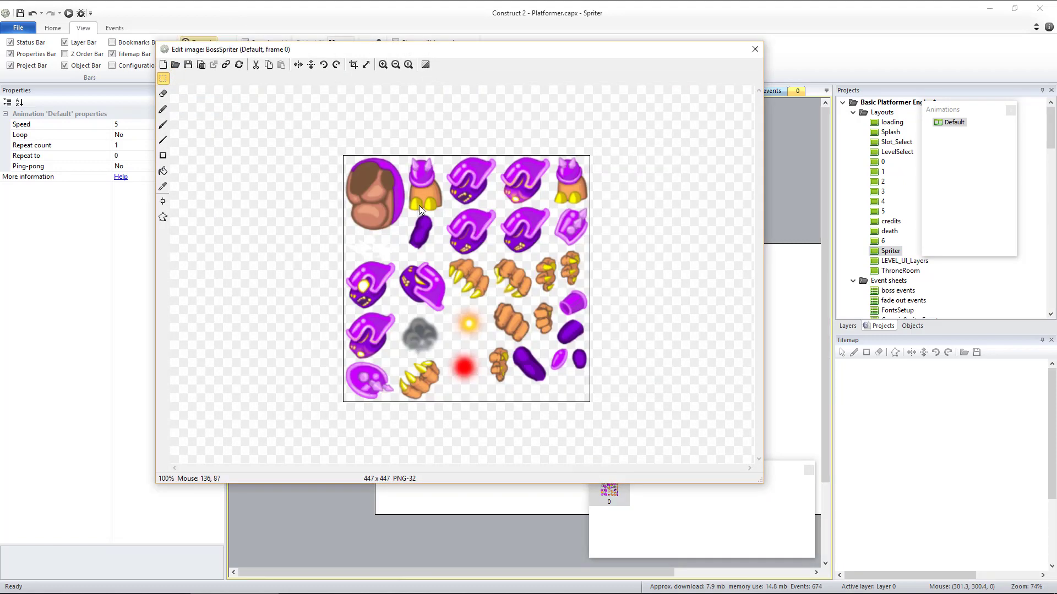
left_click(755, 49)
- Delete the old Boss.scon from the Spriter animations project files
scroll(895, 229, "down", 2)
scroll(896, 229, "down", 6)
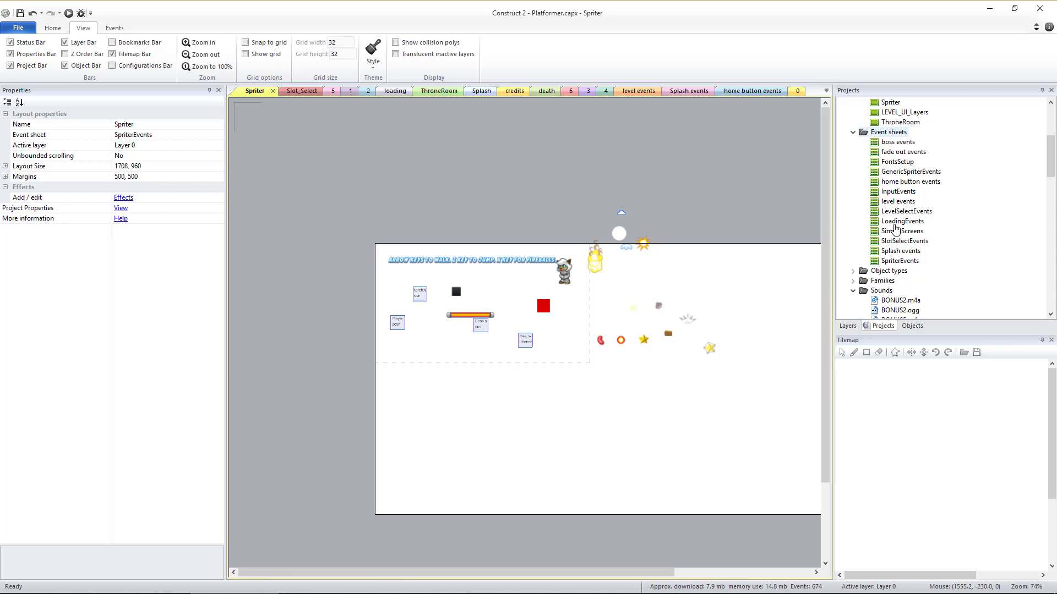
left_click(854, 202)
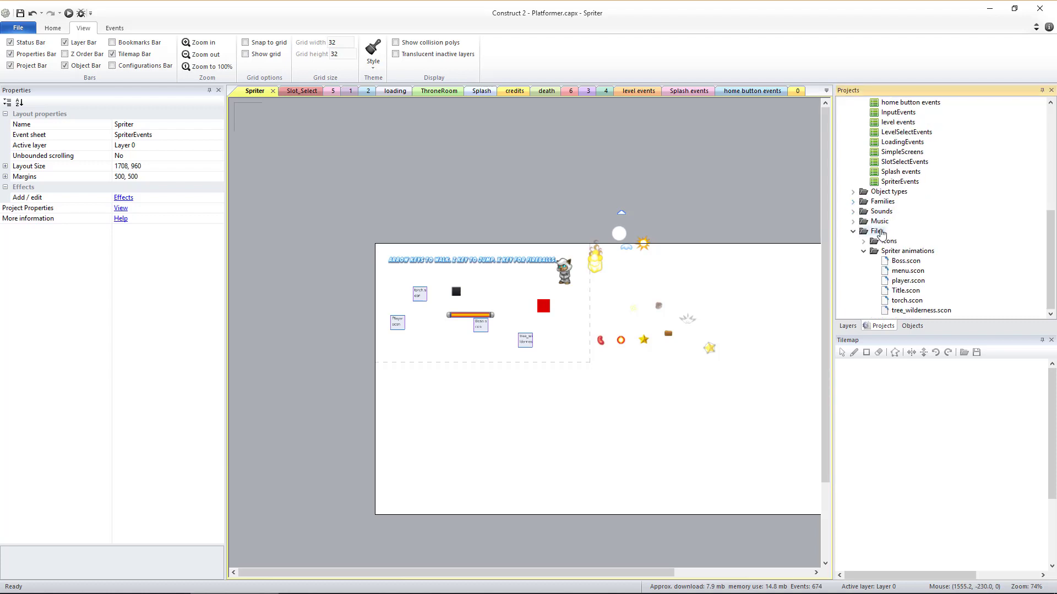
right_click(901, 265)
left_click(924, 287)
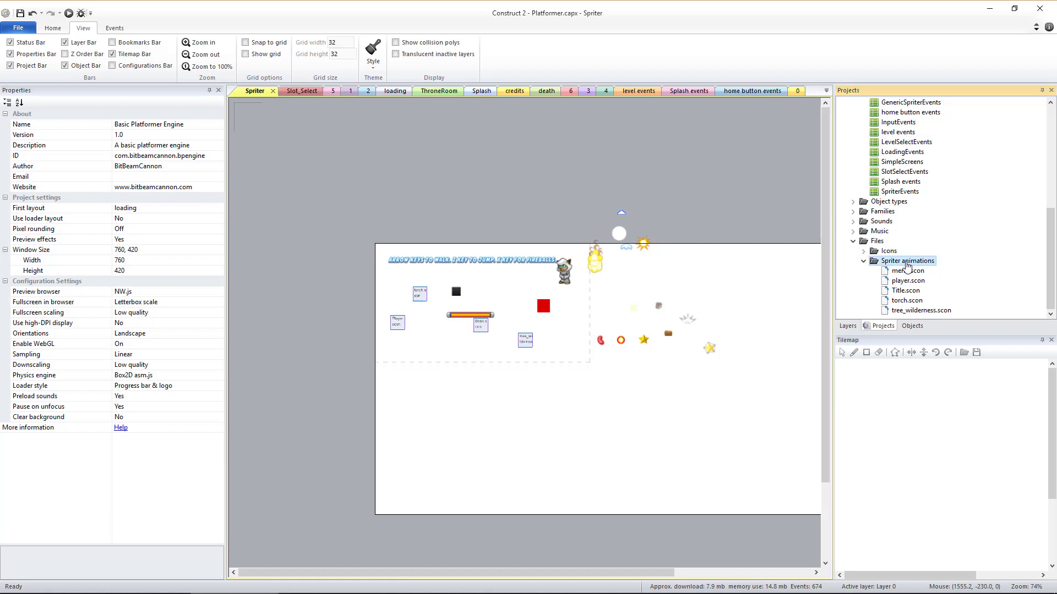
- Import the new Boss.scon from BossAtlas into the Spriter animations folder
right_click(920, 265)
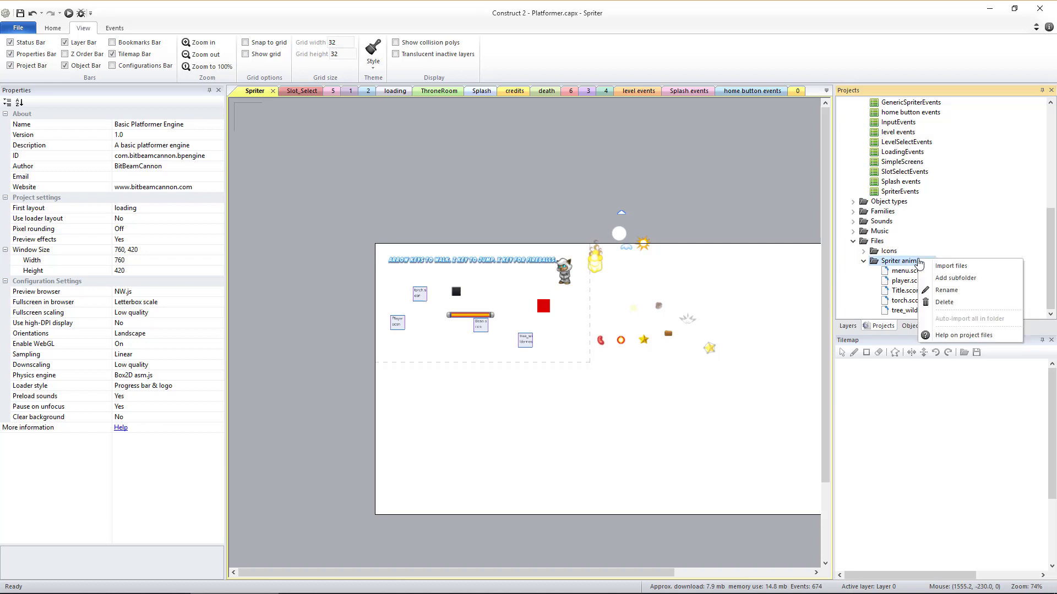
left_click(950, 266)
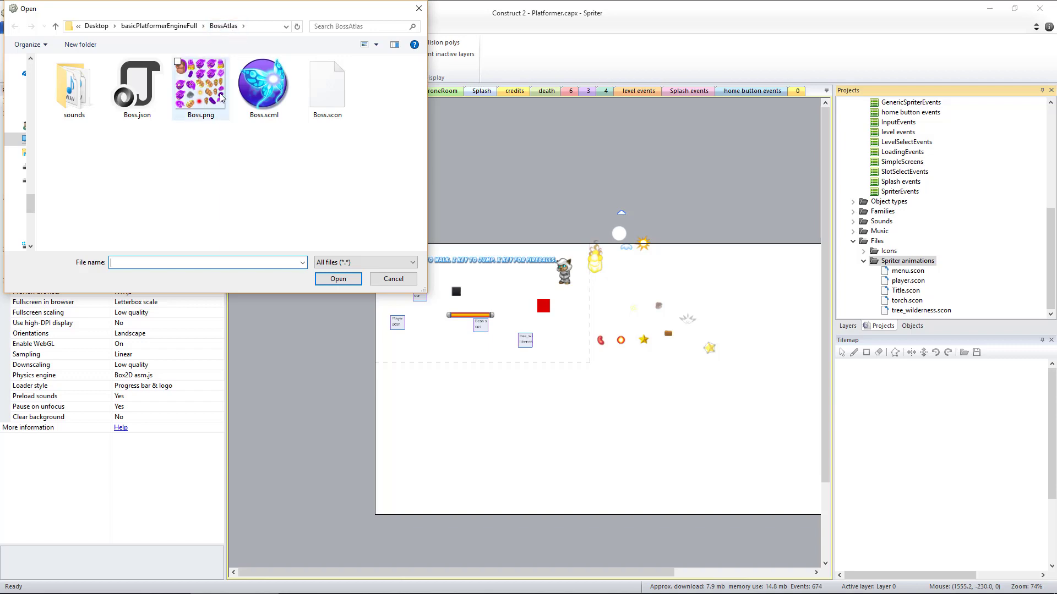
double_click(327, 92)
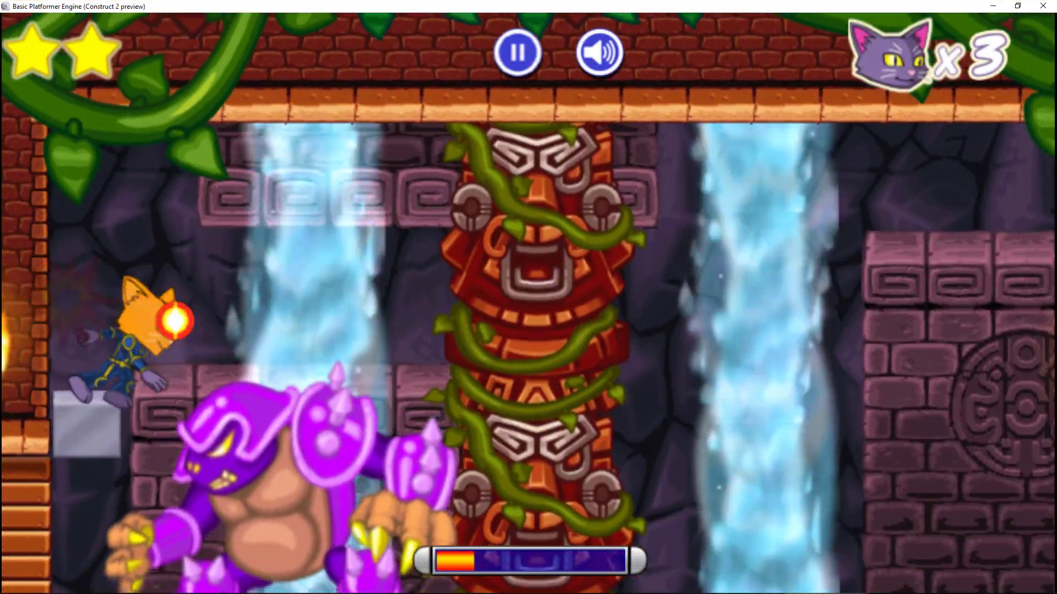
- Run the cat to the right and jump away from the boss in the preview
key("Right")
key("Up")
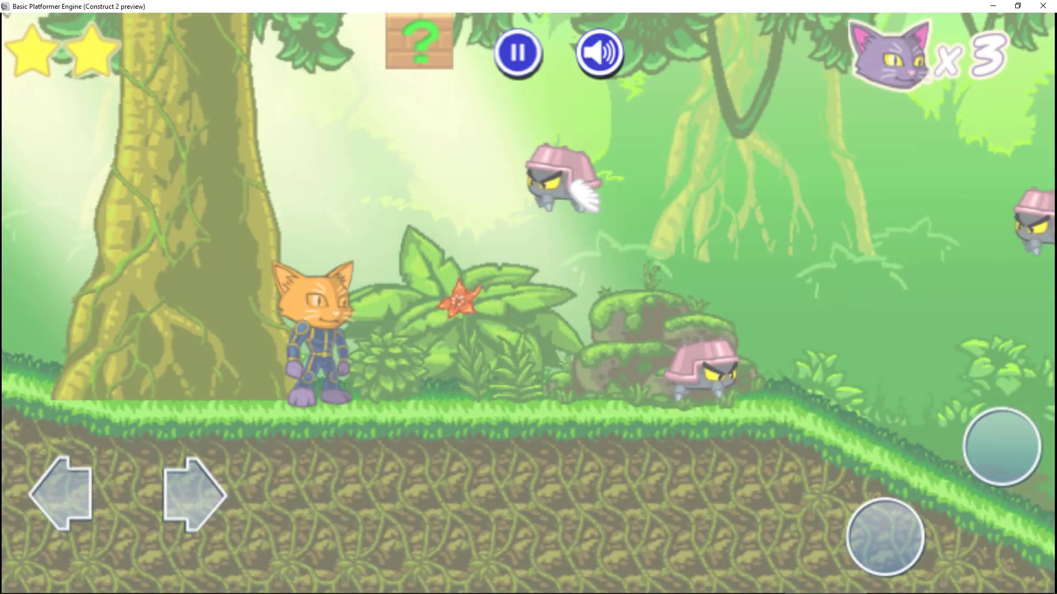
key("Right")
key("Up")
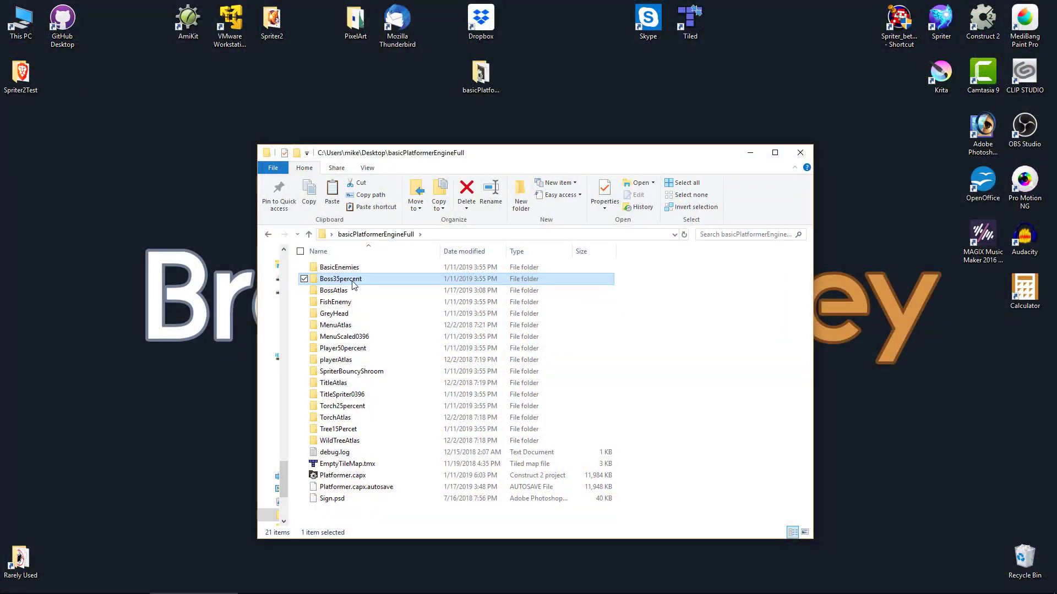
- Paste a copy of the Boss35percent folder and rename it Boss Two
key("ctrl+v")
key("F2")
type("Boss Two")
key("Return")
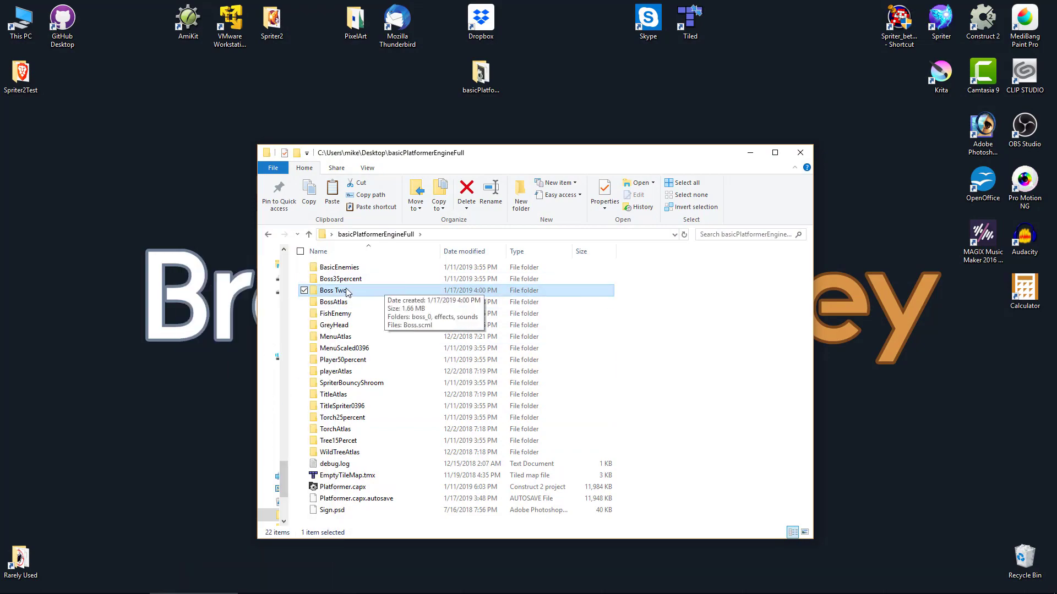
- Go into Boss Two > boss_0 and drag boss_head_0.png out for editing
double_click(347, 290)
double_click(333, 266)
left_click_drag(704, 352, 983, 129)
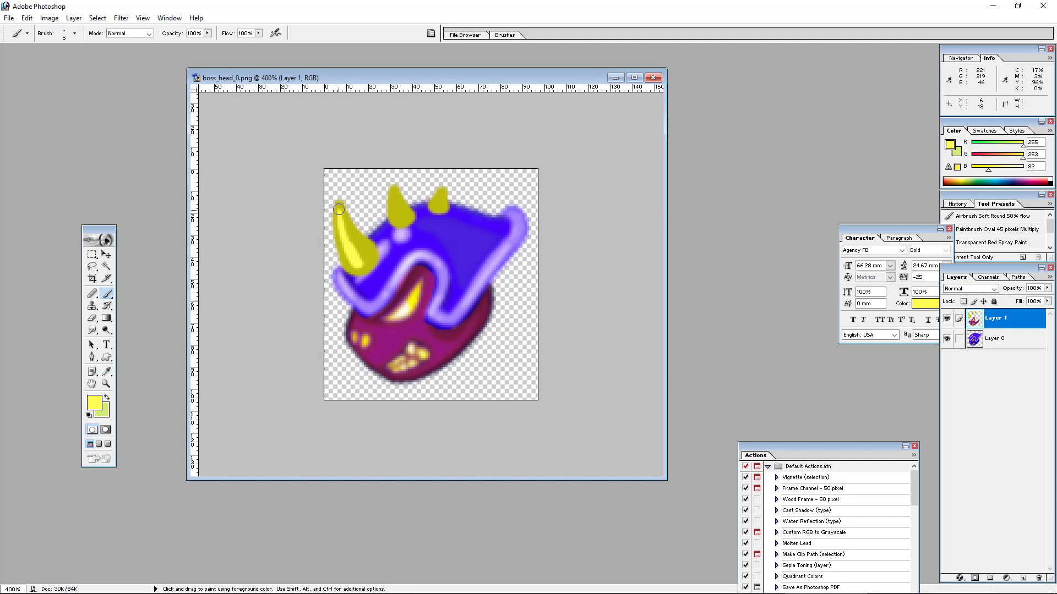
- With a 1 px brush and dark colours, outline the helmet top, head and eye
left_click(94, 403)
left_click(939, 401)
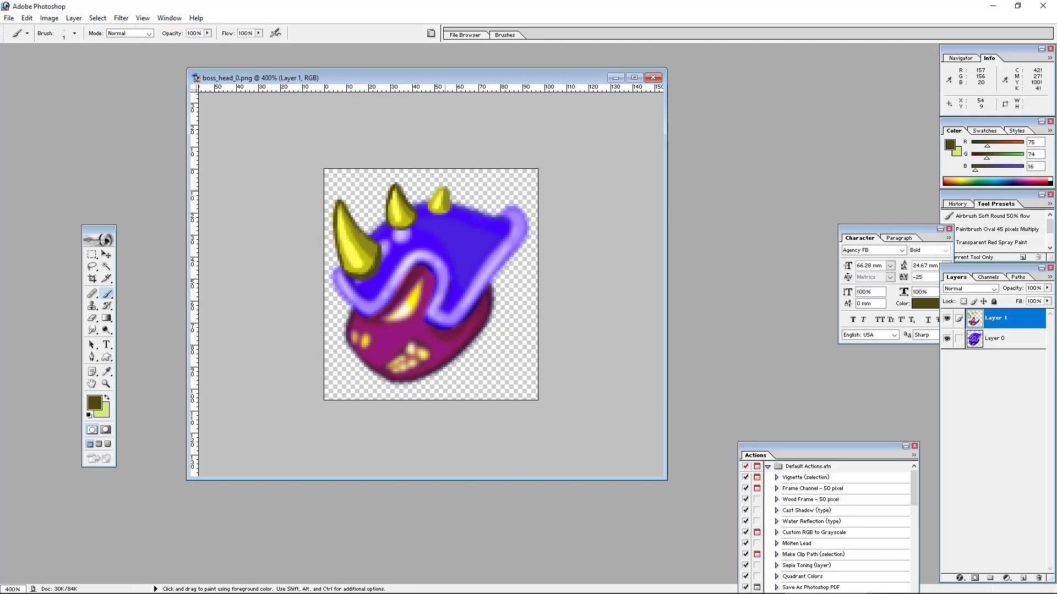
left_click(449, 208, "alt")
mouse_move(452, 207)
left_mouse_down()
mouse_move(497, 218)
mouse_move(429, 319)
left_mouse_up()
left_click(94, 403)
mouse_move(368, 275)
left_mouse_down()
mouse_move(346, 302)
mouse_move(417, 311)
left_mouse_up()
left_click(937, 401)
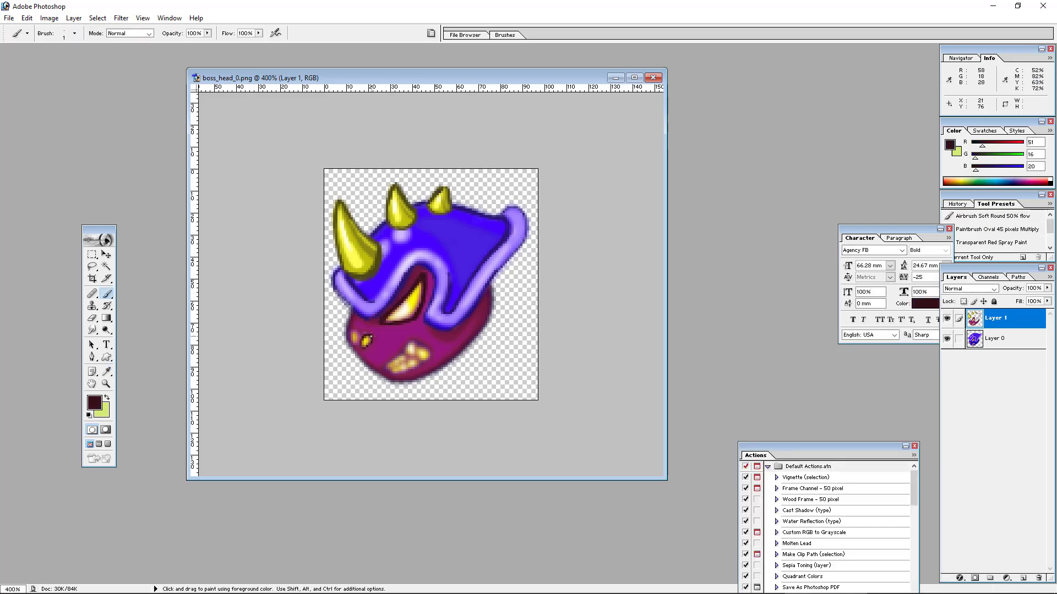
left_click_drag(382, 344, 410, 376)
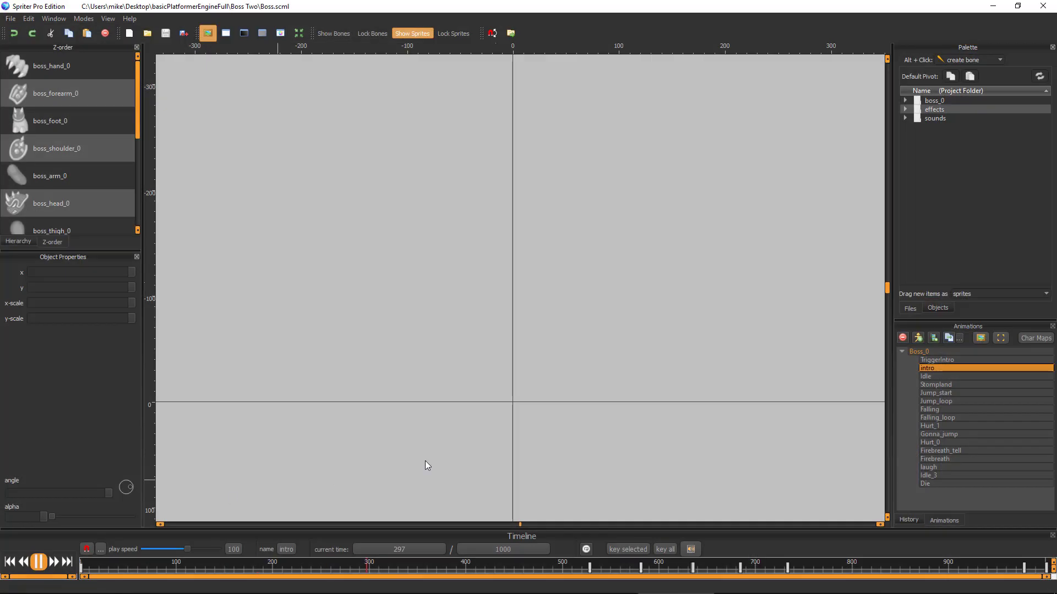
- Play Idle, then step through Gonna_jump, Firebreath_tell, Firebreath, laugh and Idle_3
left_click(939, 376)
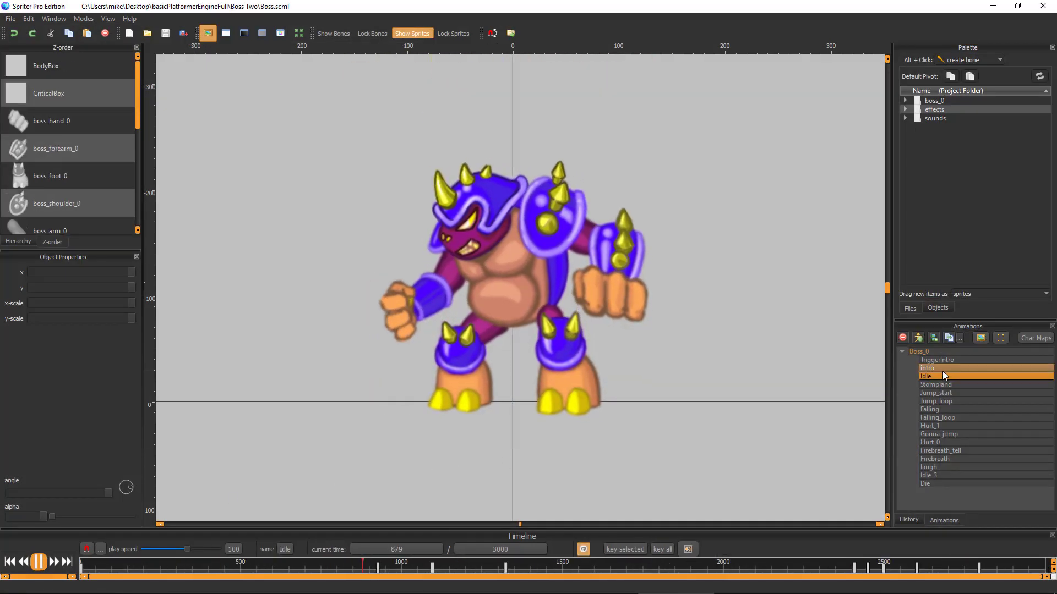
key("g")
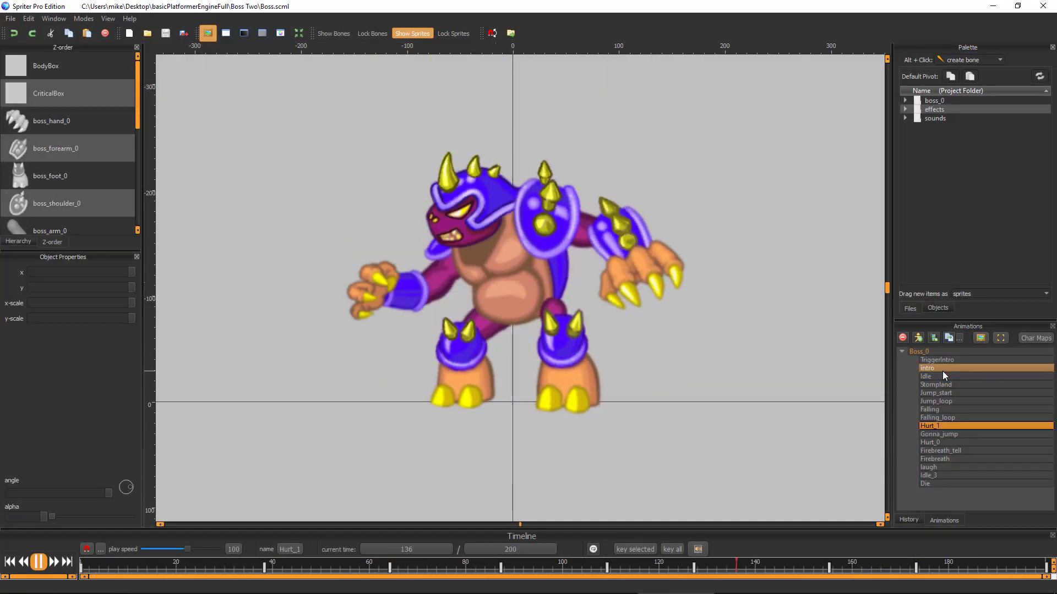
key("Down")
key("Down")
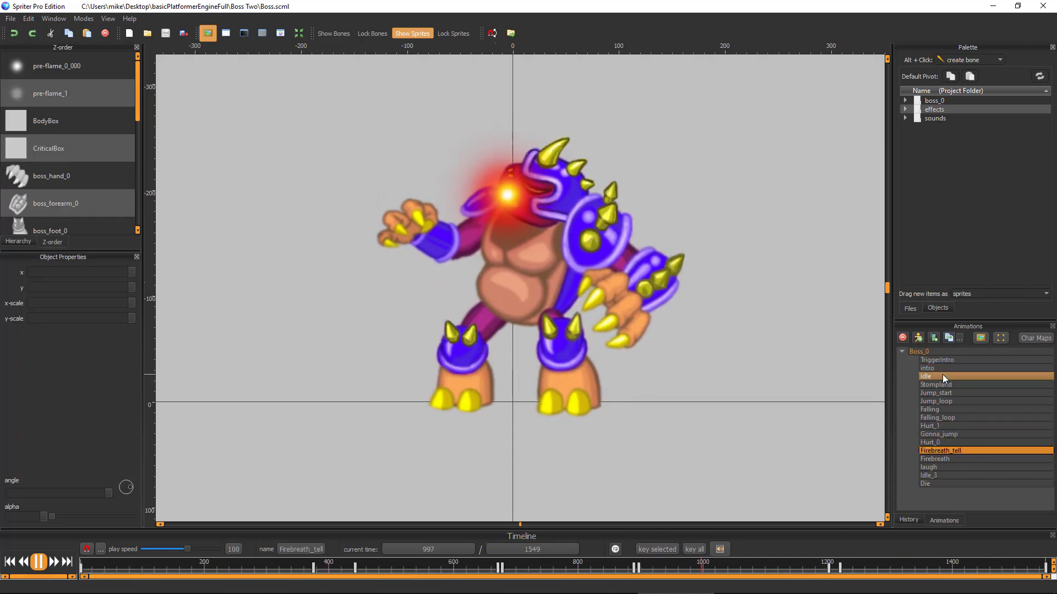
key("Down")
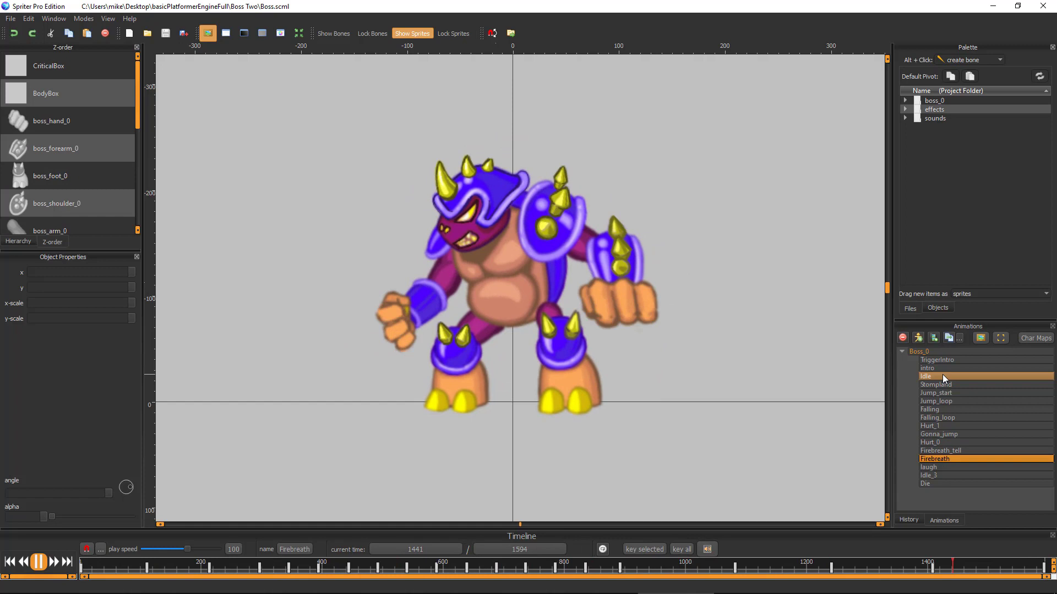
key("Down")
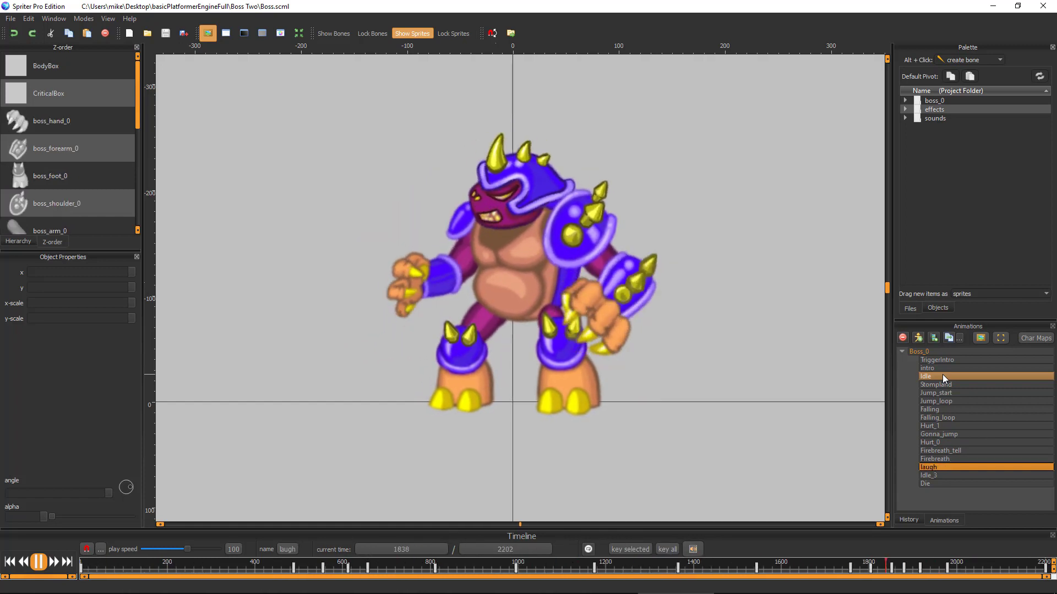
key("Down")
- Save a resized copy of the project at size ratio 0.5 as Boss2Smaller/boss2.scml
left_click(10, 18)
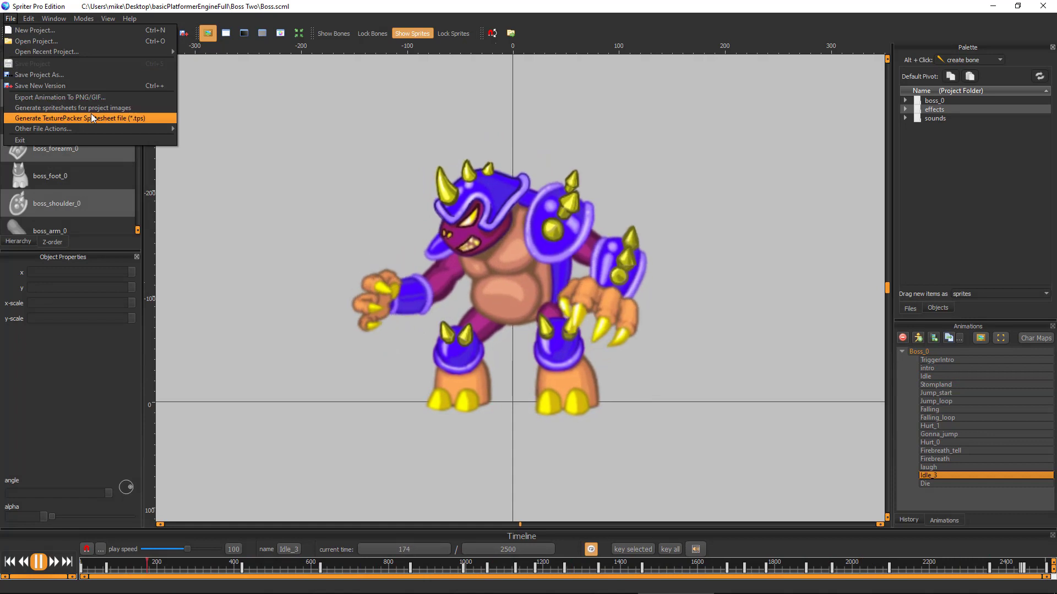
mouse_move(97, 128)
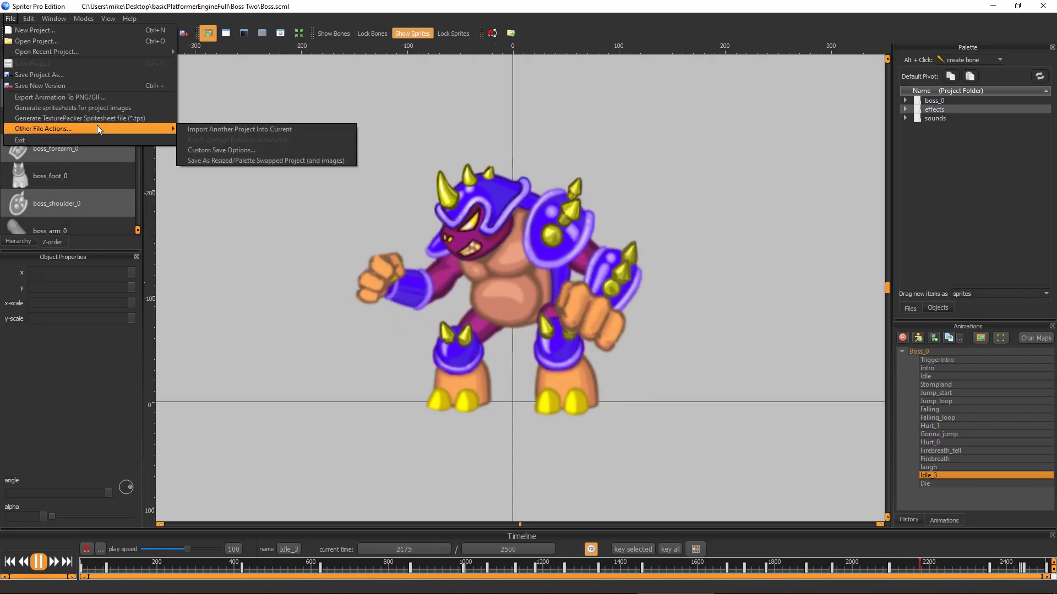
left_click(228, 160)
key("Tab")
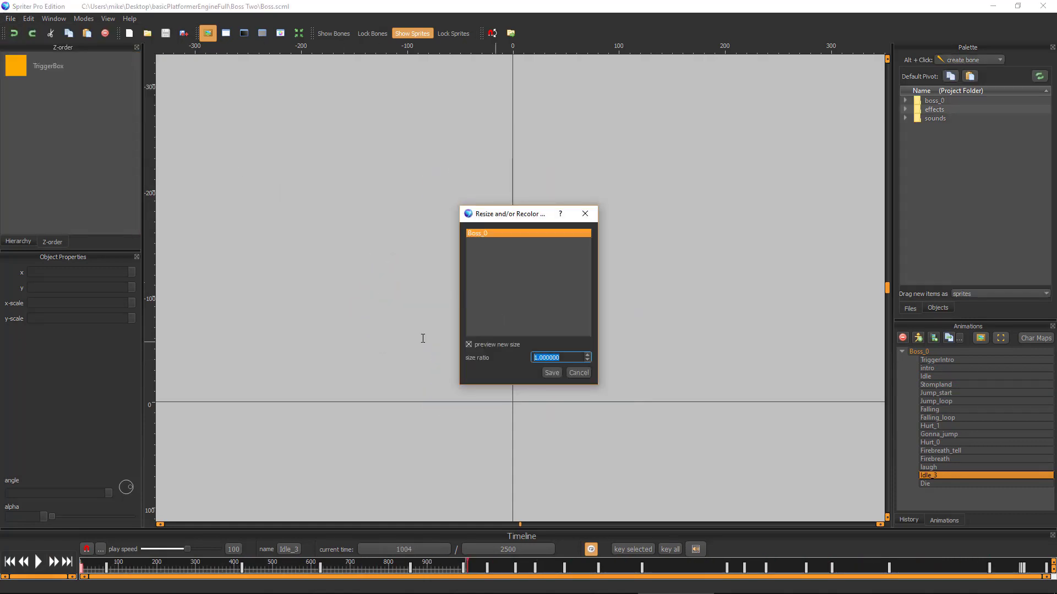
type("0.5")
left_click(551, 373)
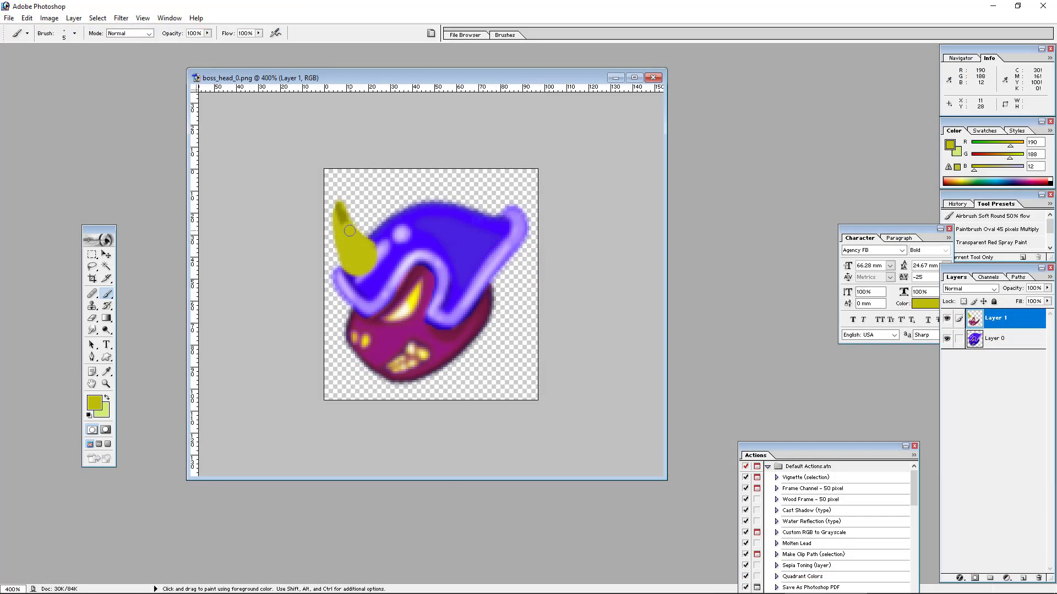
- Paint two yellow horns on the helmet and shade their edges in dark olive
left_click_drag(394, 223, 396, 190)
left_click_drag(438, 212, 443, 193)
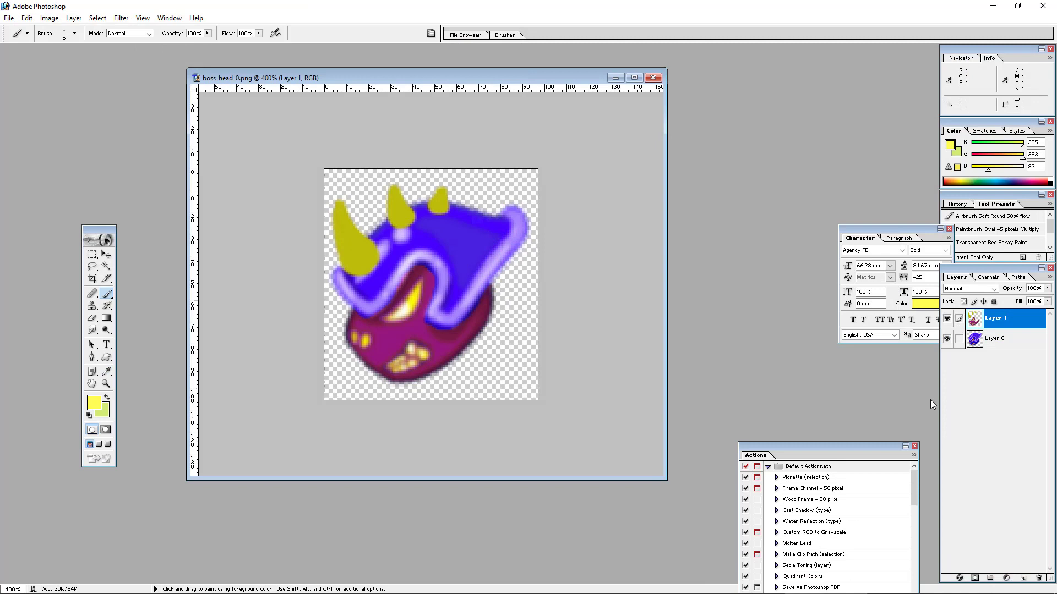
left_click_drag(341, 209, 363, 258)
left_click(94, 403)
left_click(939, 402)
left_click_drag(338, 206, 374, 264)
left_click_drag(388, 220, 397, 187)
left_click_drag(429, 214, 443, 190)
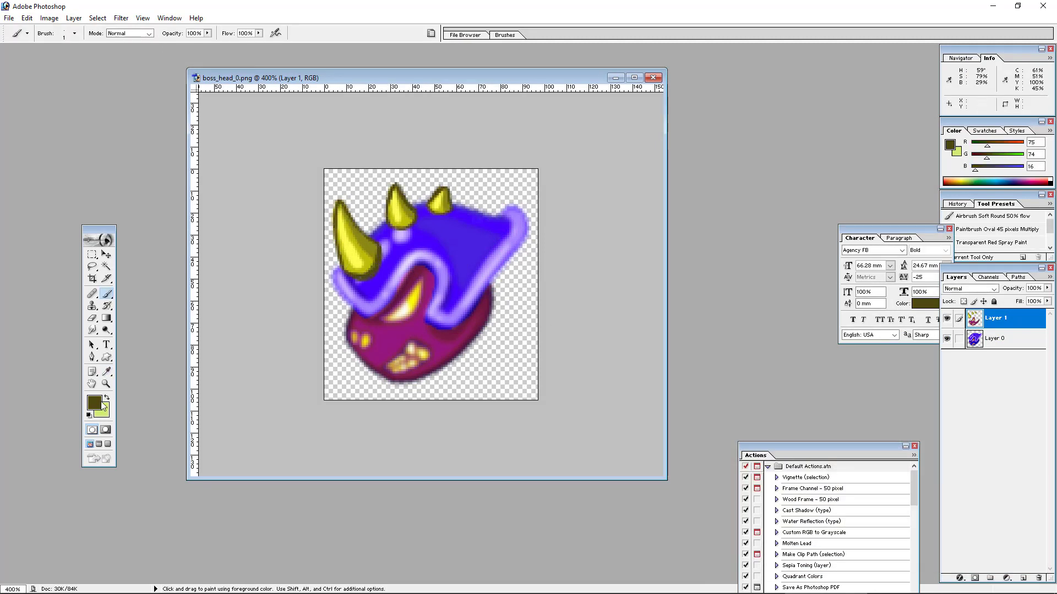
left_click(385, 231, "alt")
mouse_move(344, 223)
left_mouse_down()
mouse_move(371, 251)
mouse_move(418, 204)
left_mouse_up()
- Outline the helmet's top, sides and lower edges in dark blue
left_click(381, 233, "alt")
mouse_move(465, 213)
left_mouse_down()
mouse_move(500, 219)
mouse_move(459, 305)
left_mouse_up()
left_click_drag(352, 266, 333, 308)
left_click_drag(415, 264, 380, 314)
left_click_drag(382, 308, 369, 319)
left_click_drag(523, 242, 476, 300)
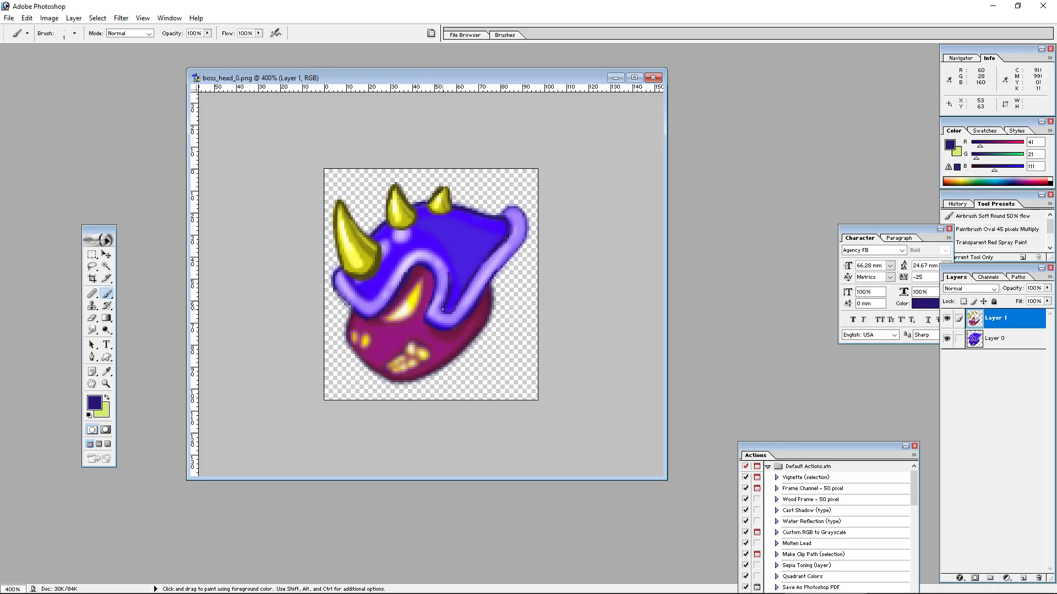
left_click_drag(366, 275, 347, 300)
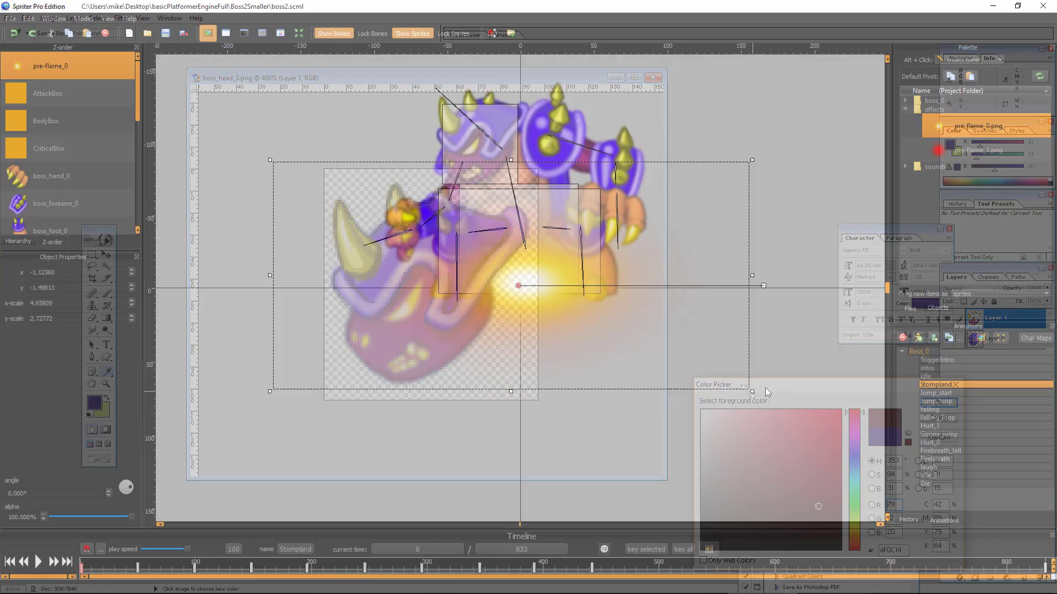
- Shrink the pre-flame_0 glow and place a pasted copy, pre-flame_0_001, at the right claw
mouse_move(765, 387)
left_mouse_down()
mouse_move(712, 410)
mouse_move(637, 407)
left_mouse_up()
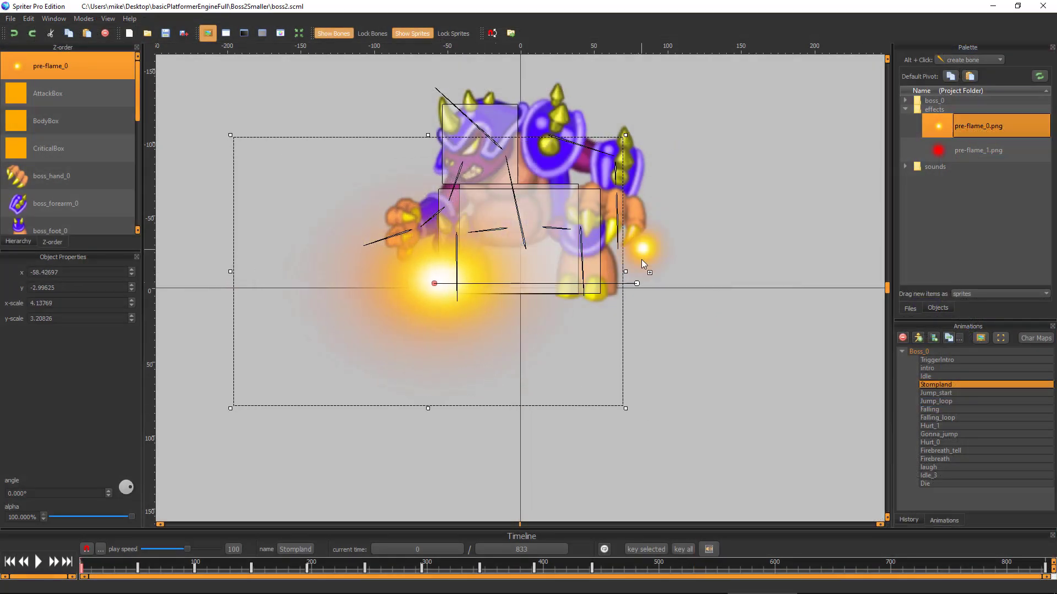
key("ctrl+c")
key("ctrl+v")
left_click_drag(441, 284, 588, 274)
left_click(207, 569)
left_click(432, 300)
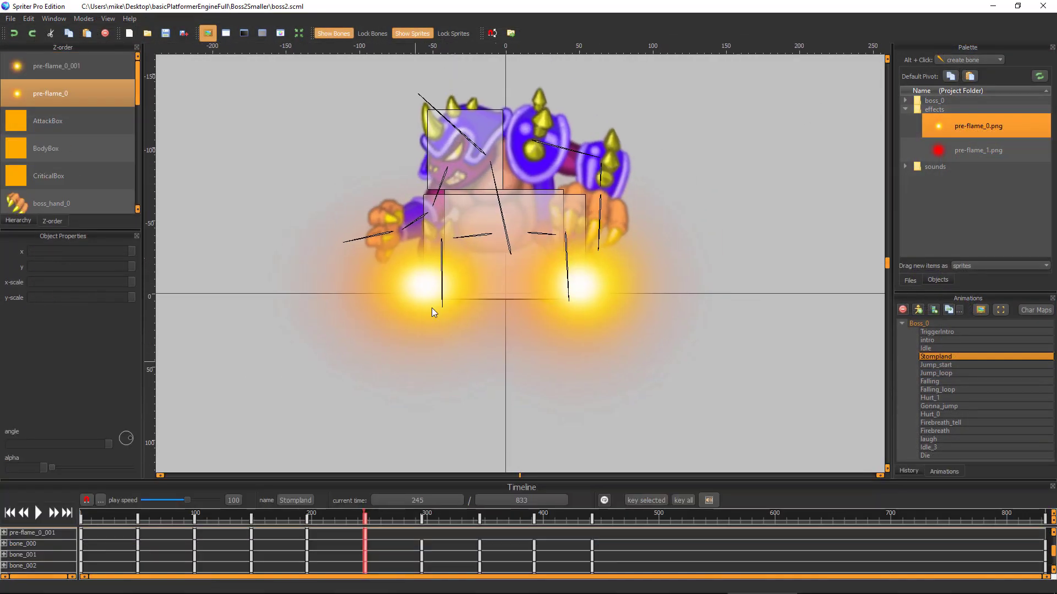
left_click(252, 513)
left_click(595, 280)
left_click(37, 513)
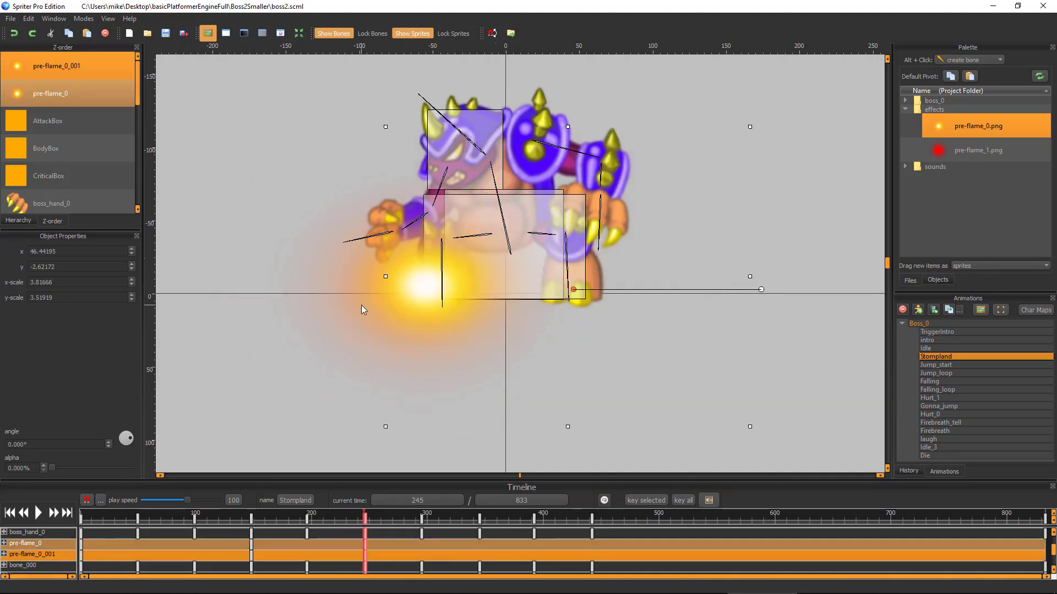
left_click(10, 513)
- Lock sprites, then move and enlarge the AttackBox over both flames and play Stompland
left_click(453, 33)
left_click(381, 219)
left_click_drag(381, 219, 374, 216)
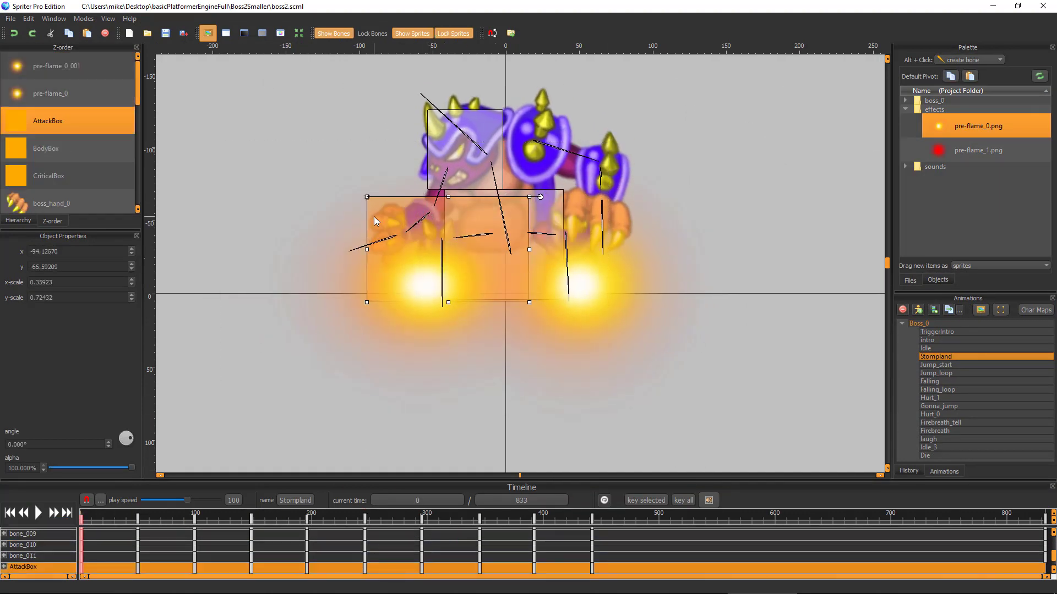
left_click_drag(528, 309, 639, 320)
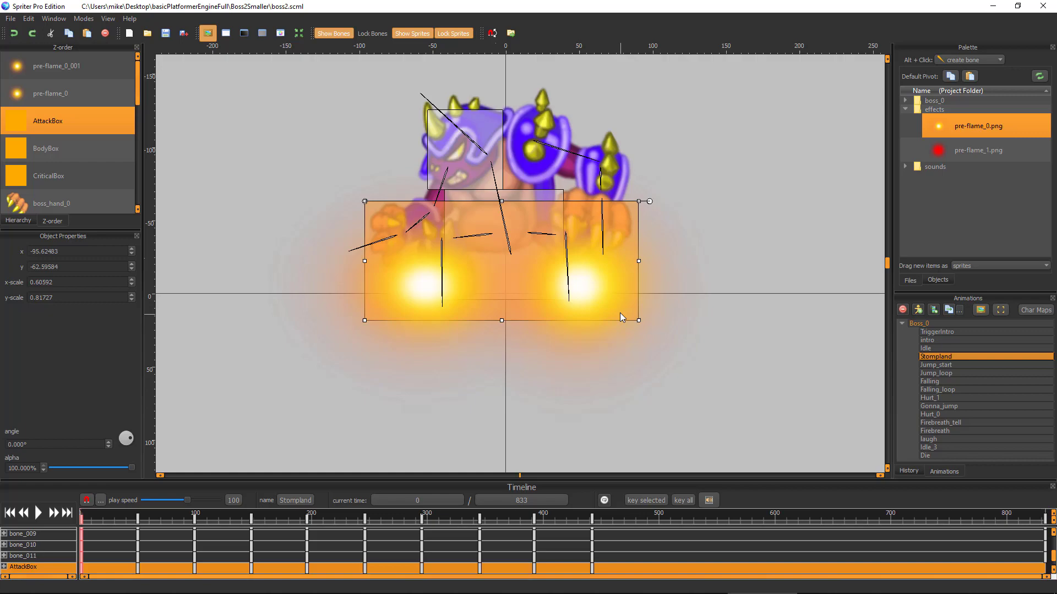
left_click(307, 517)
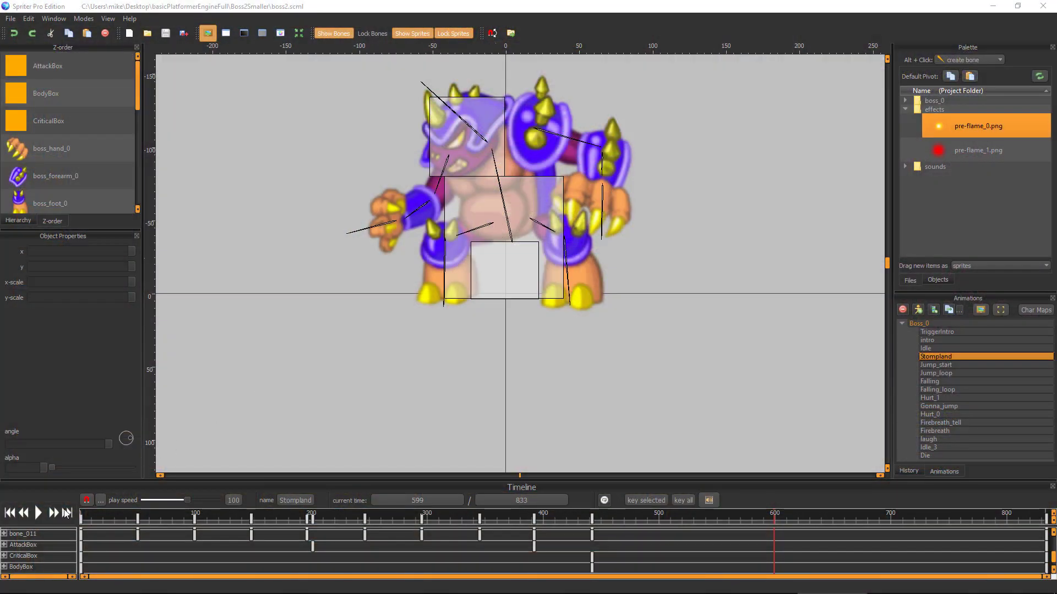
left_click(38, 513)
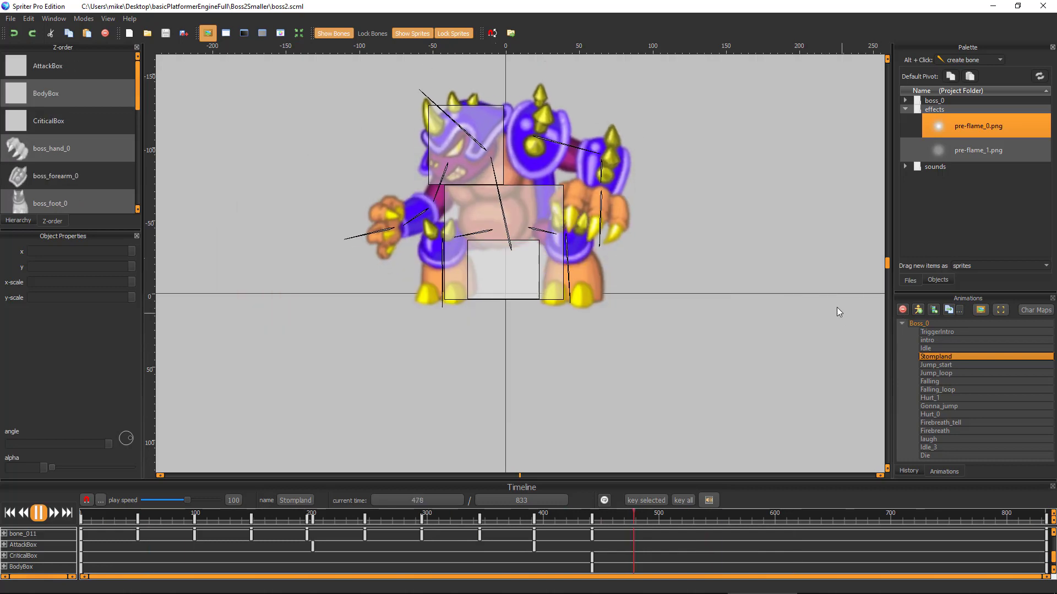
- Open the Idle animation's time-0 metadata key, showing RND1 Jump_start and RND2 Firebreath_tell
left_click(939, 347)
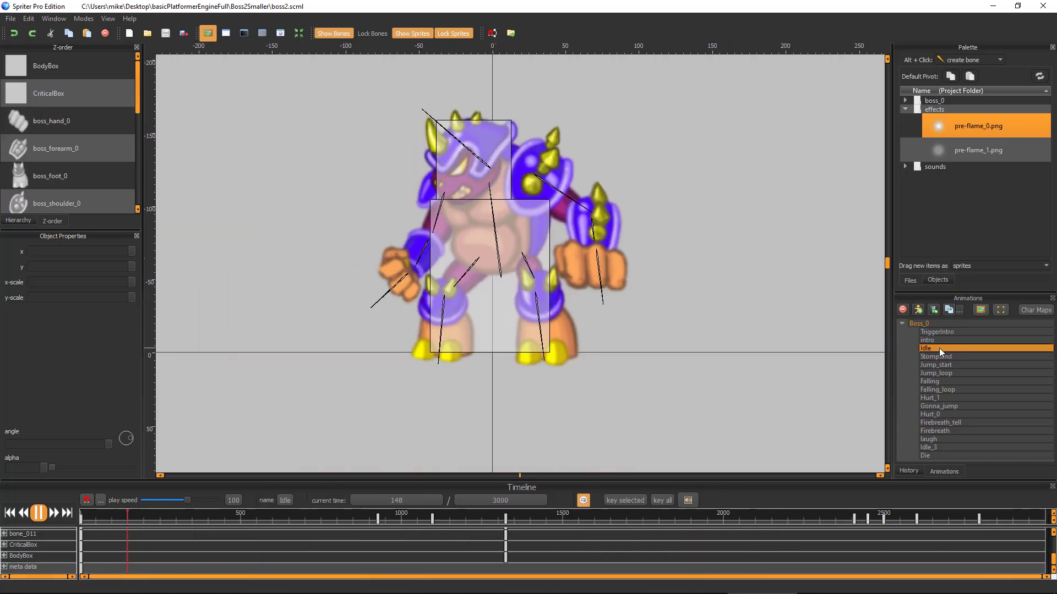
left_click_drag(301, 483, 300, 294)
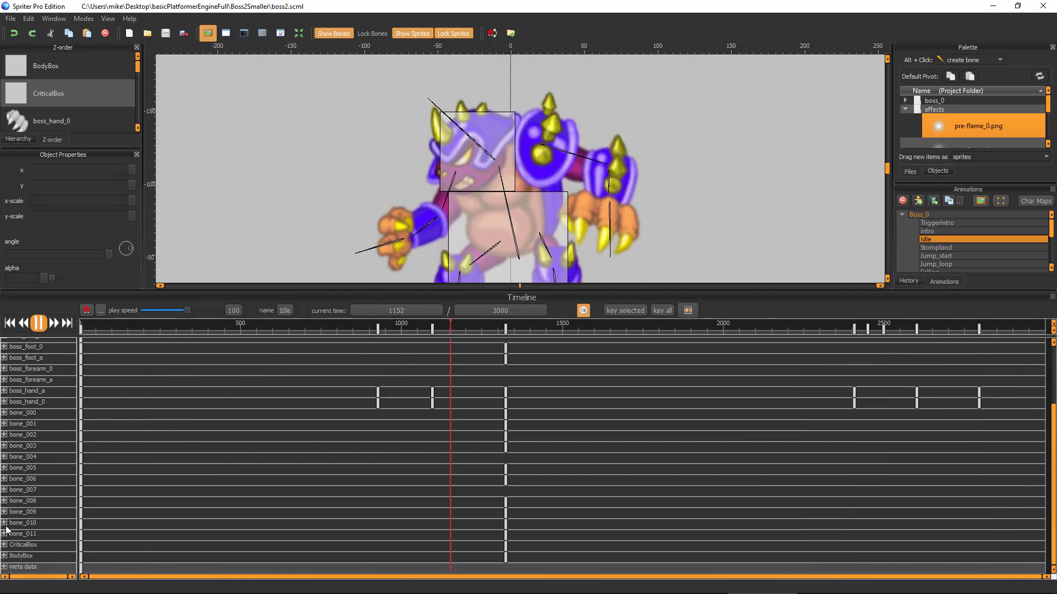
key("space")
left_click(51, 514)
scroll(51, 514, "down", 3)
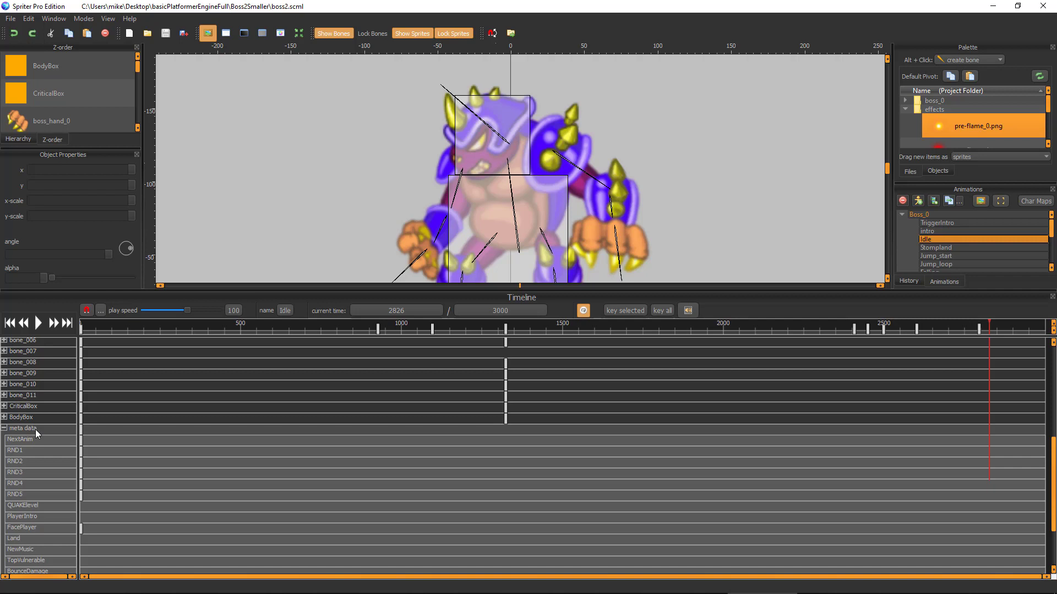
left_click(81, 452)
scroll(125, 375, "down", 3)
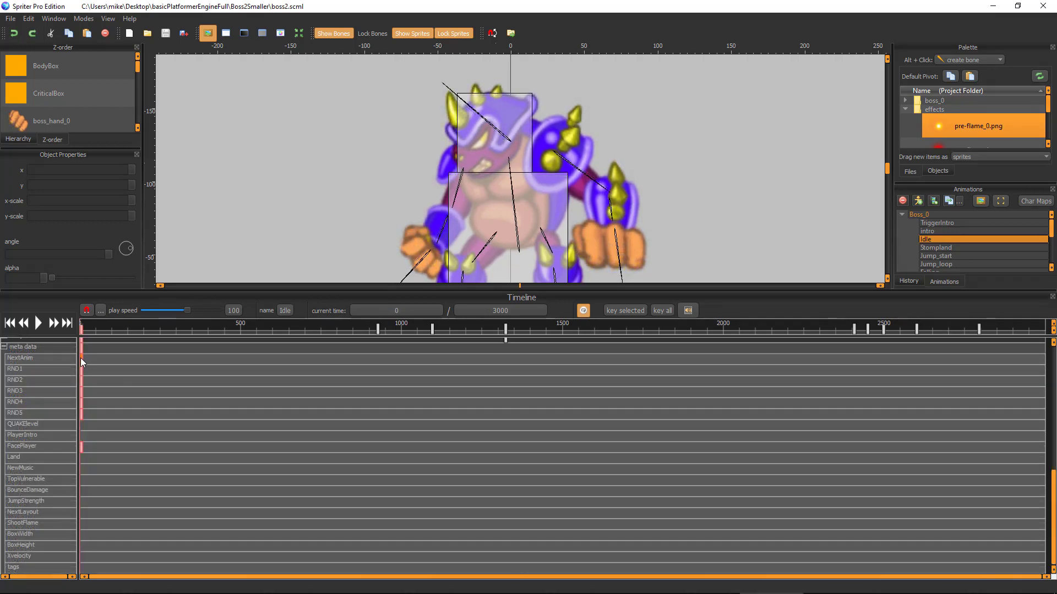
double_click(81, 358)
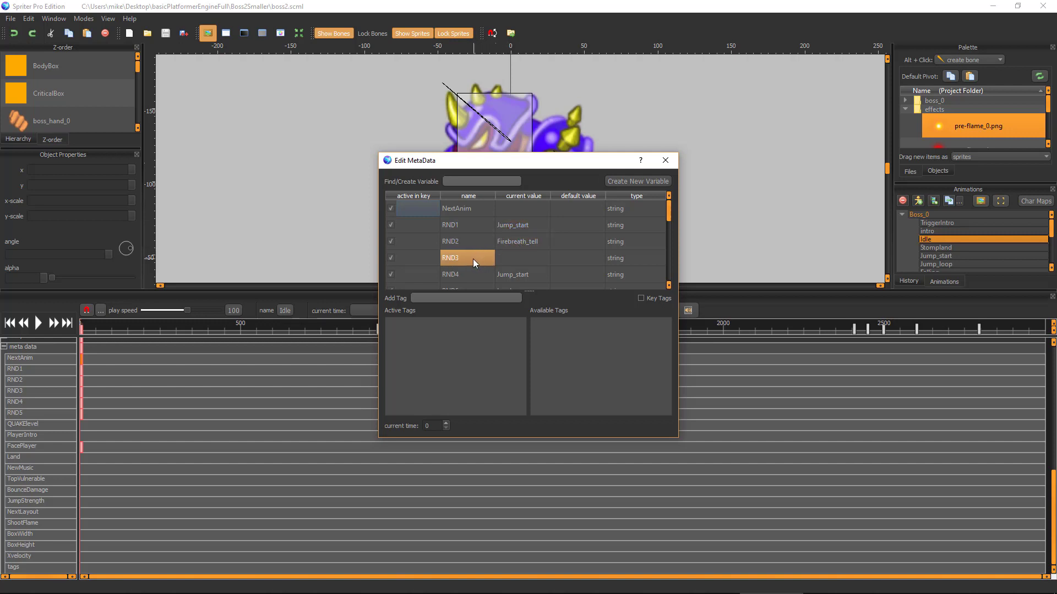
scroll(473, 258, "down", 1)
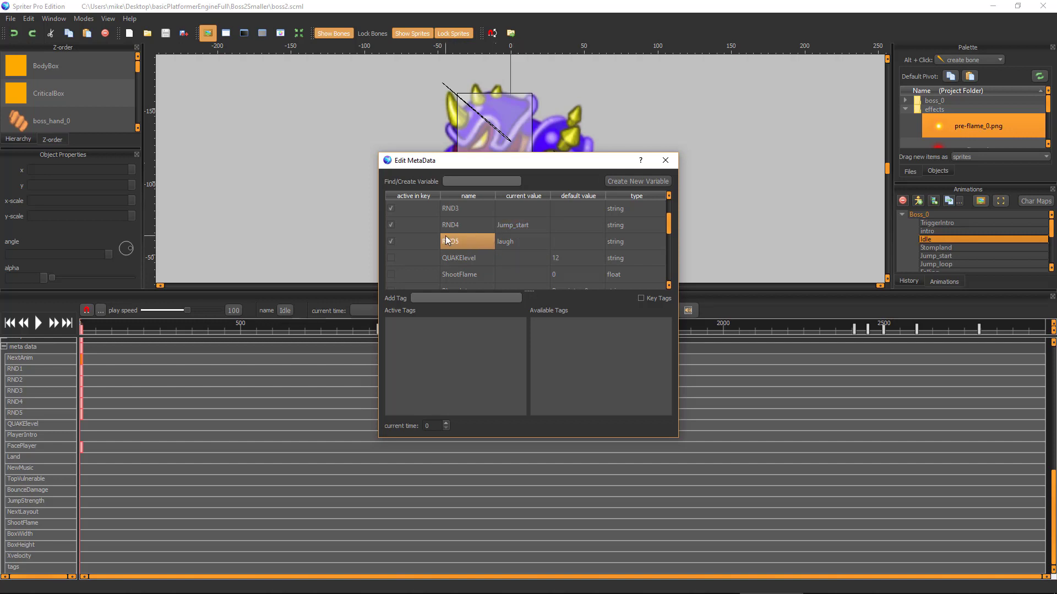
scroll(445, 236, "up", 1)
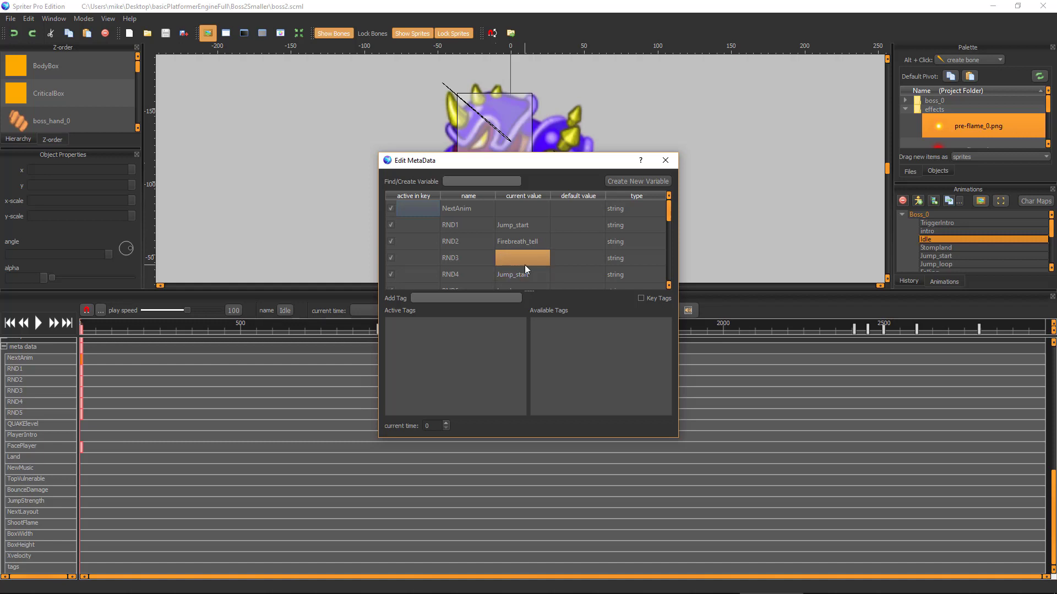
scroll(524, 265, "down", 1)
scroll(532, 259, "up", 1)
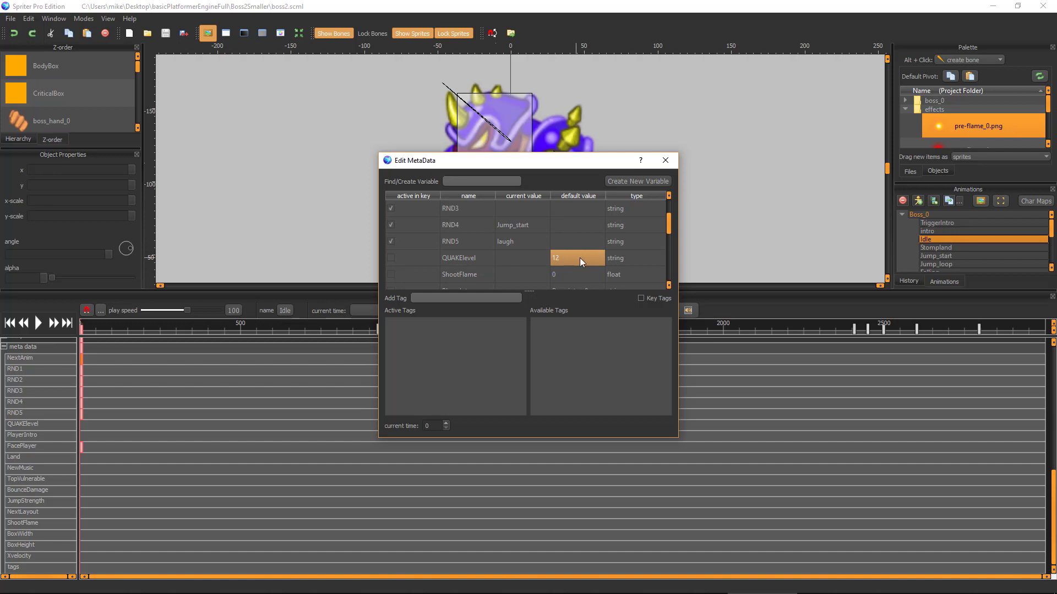
- Close the metadata window and move the intro playhead to the EXPLOD14 sound at 527
left_click(665, 160)
double_click(942, 231)
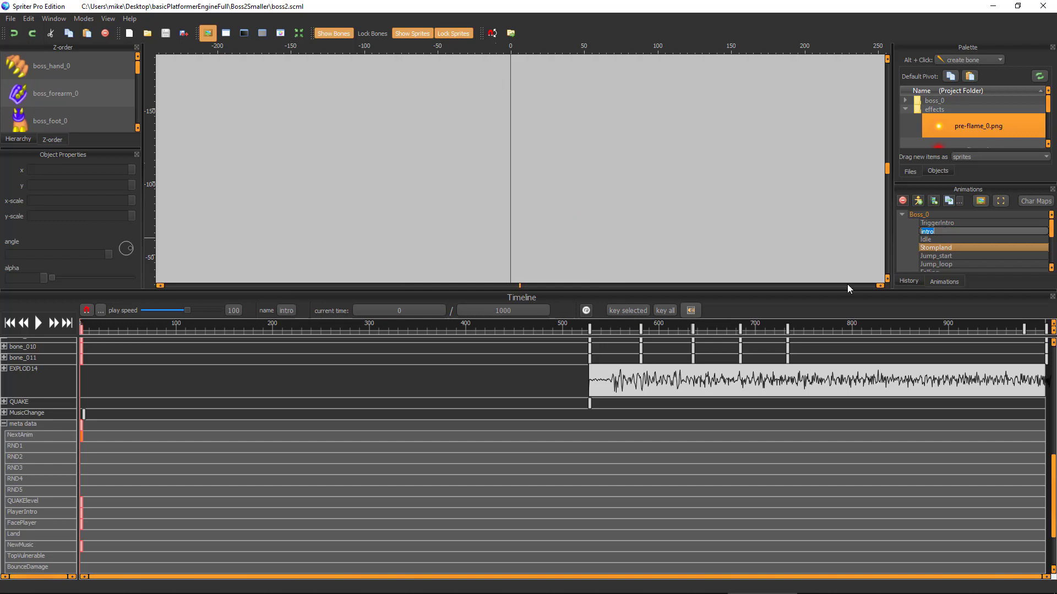
left_click_drag(95, 326, 589, 385)
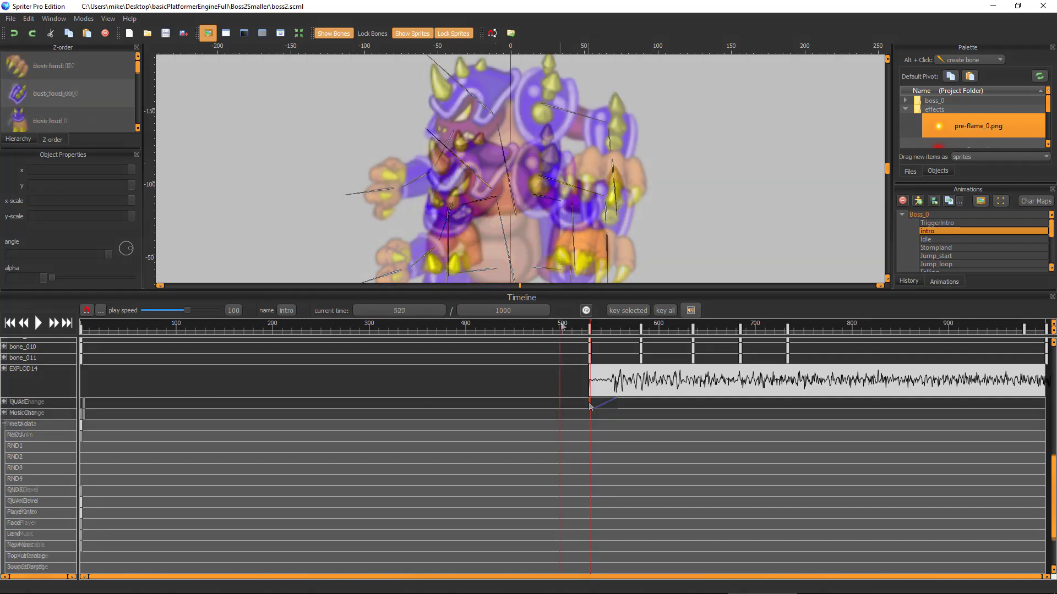
left_click(579, 332)
left_click(589, 330)
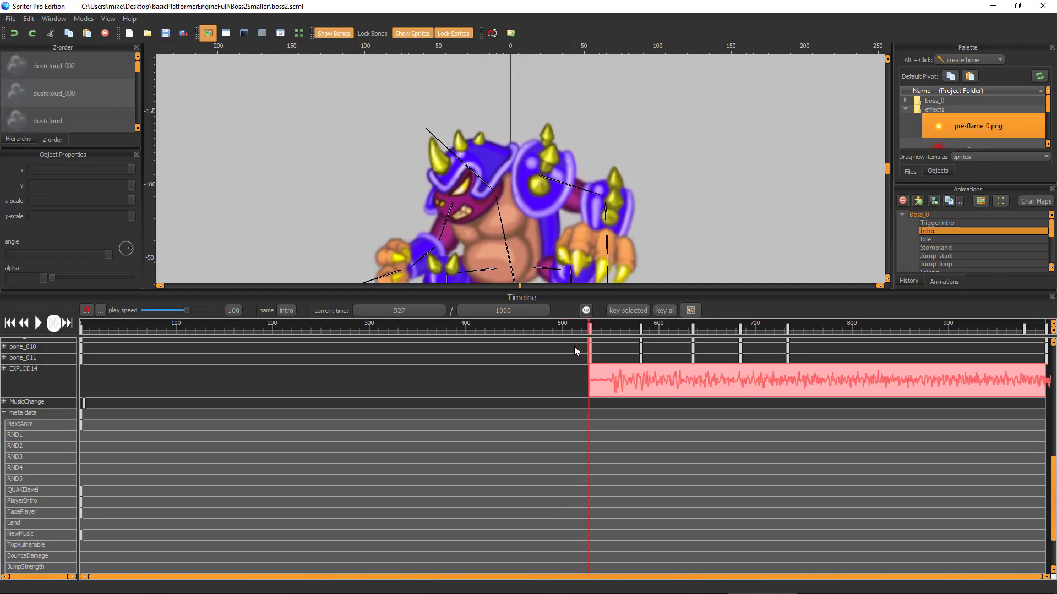
- Append a new event trigger named Q at time 527
right_click(47, 402)
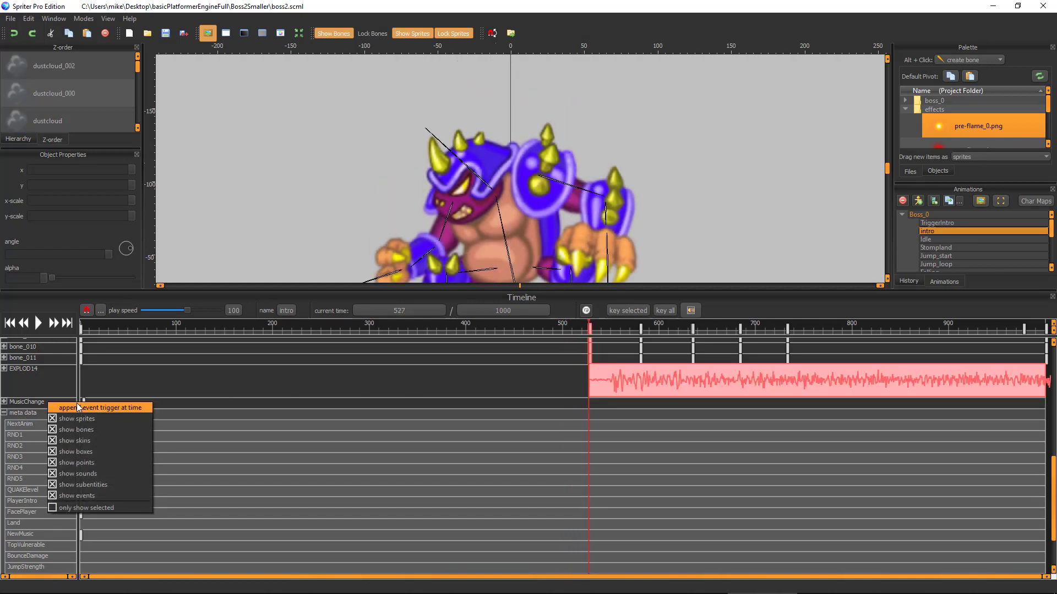
left_click(111, 409)
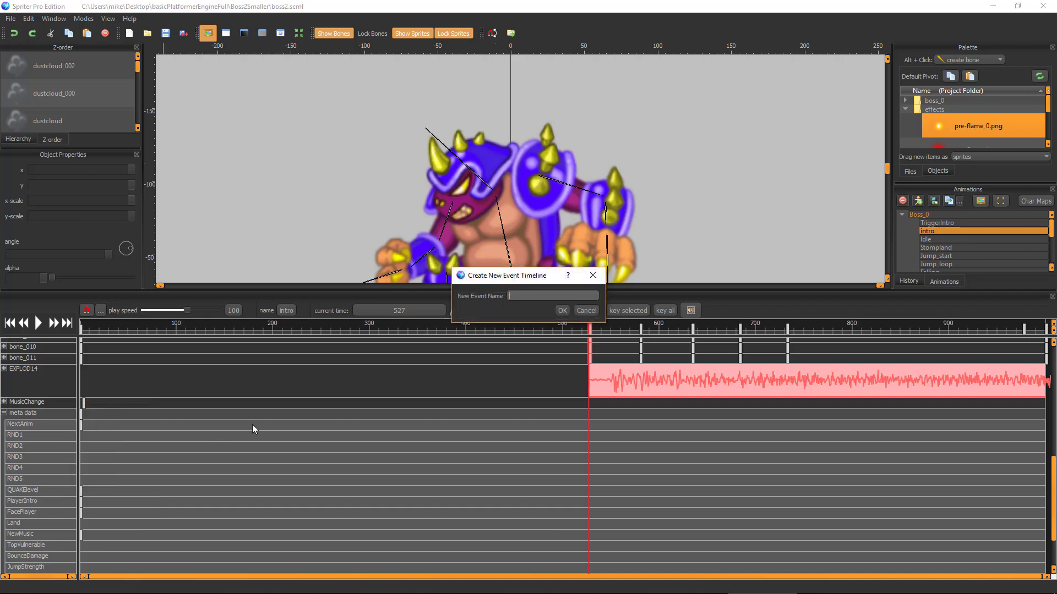
type("QUAKE")
left_click(562, 310)
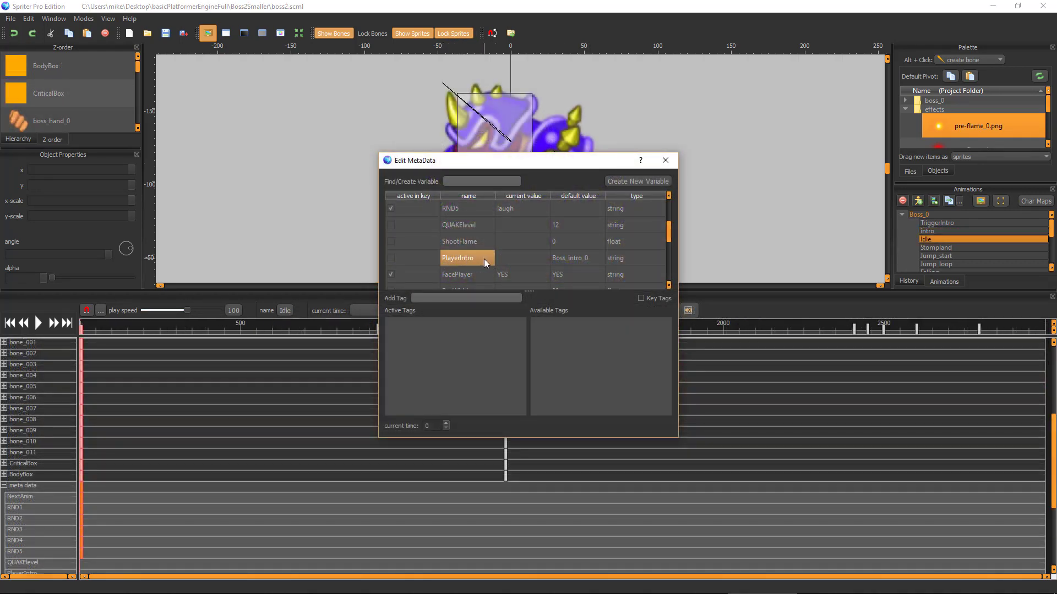
left_click(579, 261)
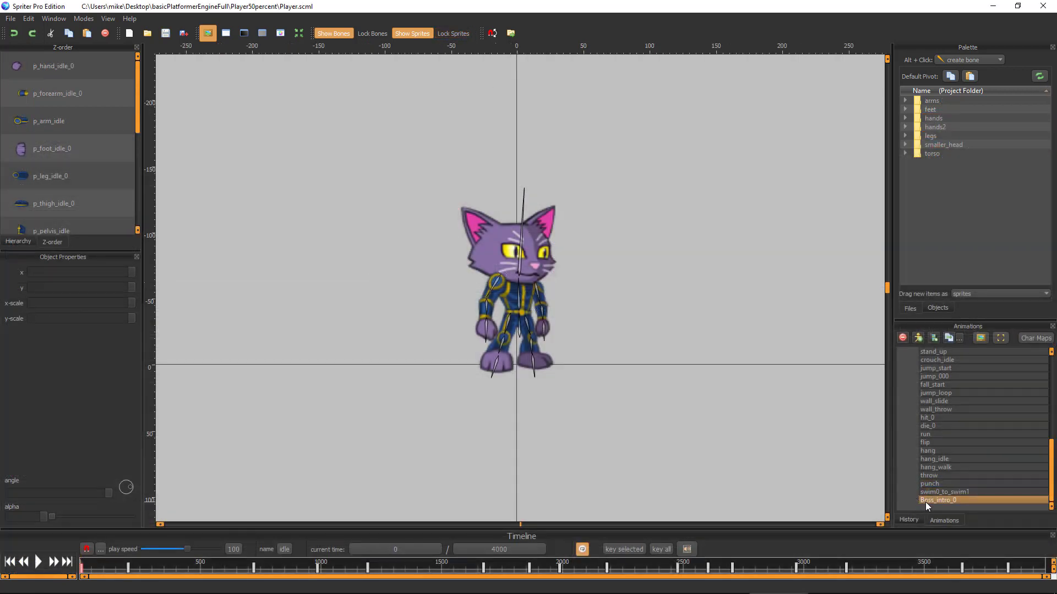
left_click(933, 501)
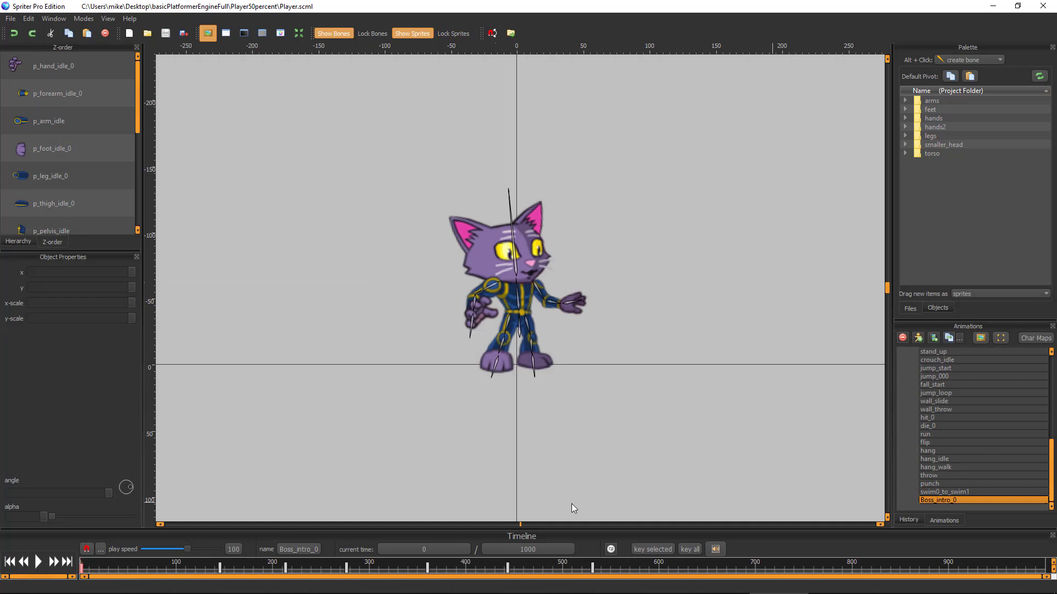
left_click(43, 566)
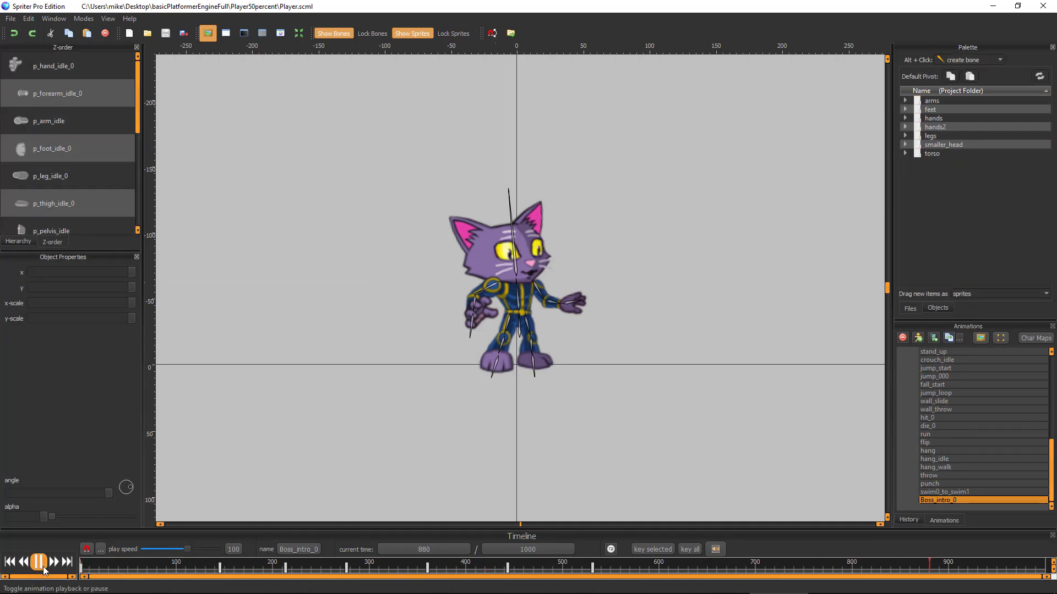
left_click(43, 566)
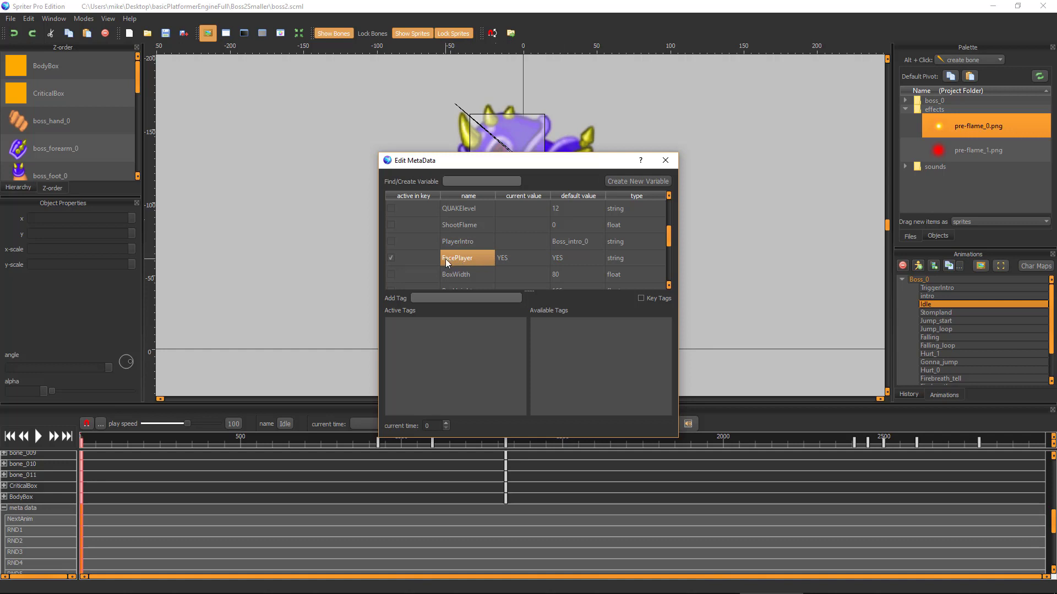
- Close the metadata window, pick Jump_start in the animations list, and reopen its metadata variables
left_click(666, 160)
scroll(952, 322, "down", 1)
left_click(936, 297)
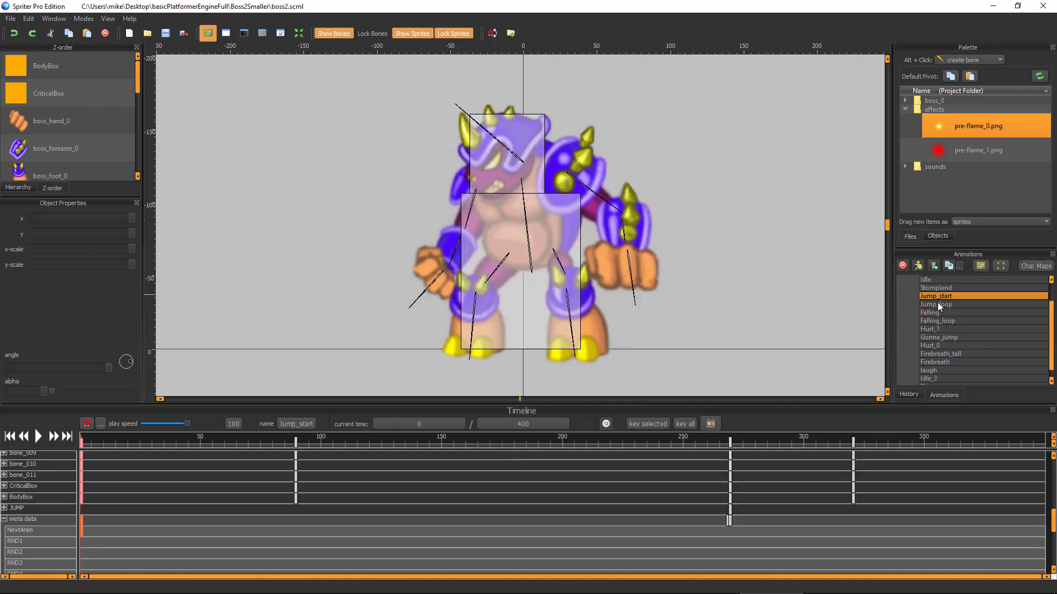
double_click(82, 522)
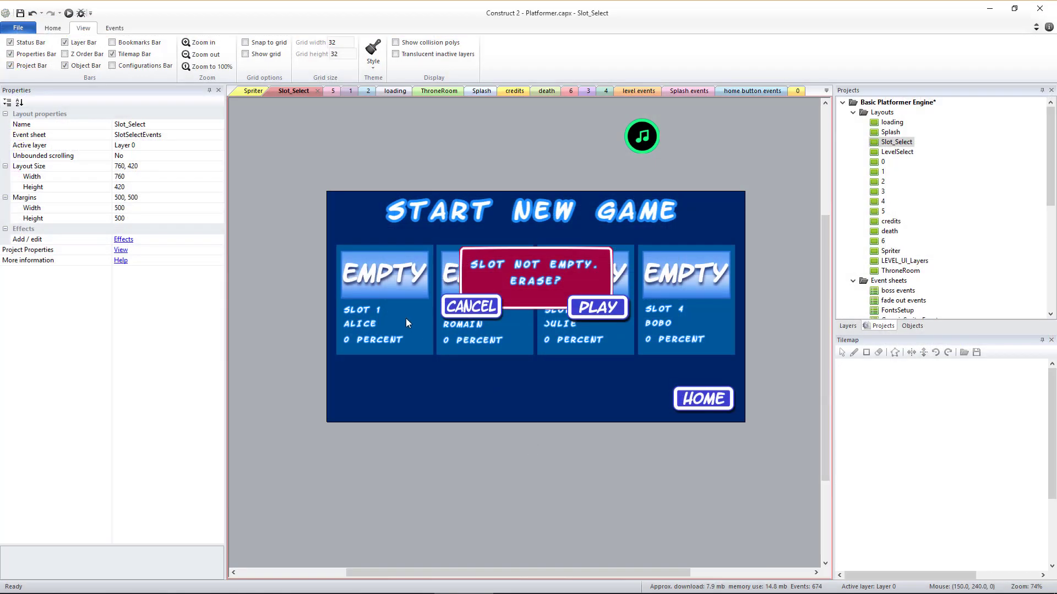
- Open the SlotThumb sprite's image editor and view thumbnail frames 1 through 4
double_click(367, 286)
left_click(651, 494)
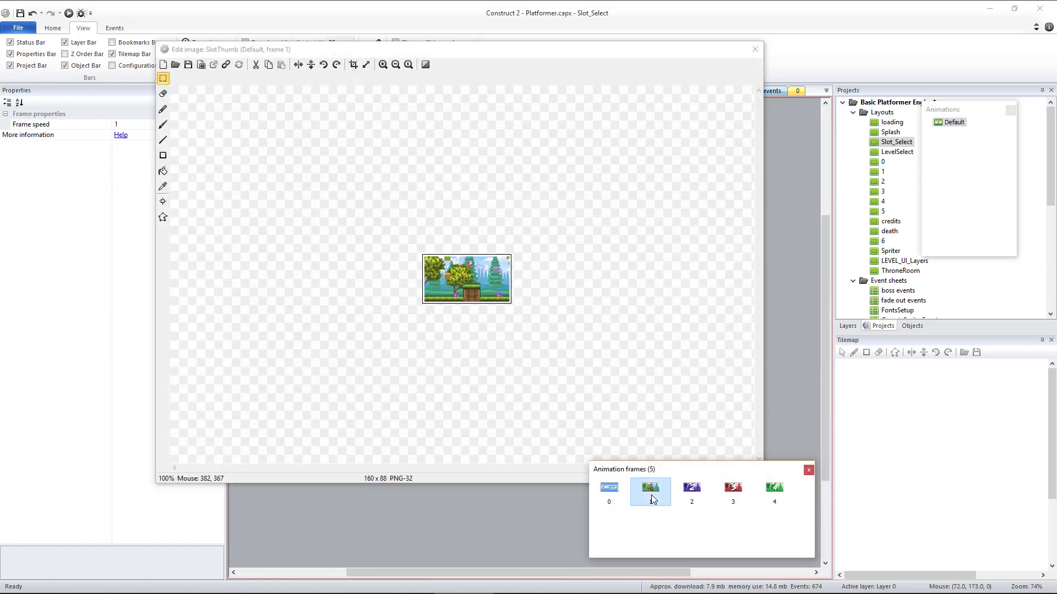
left_click(688, 490)
left_click(733, 490)
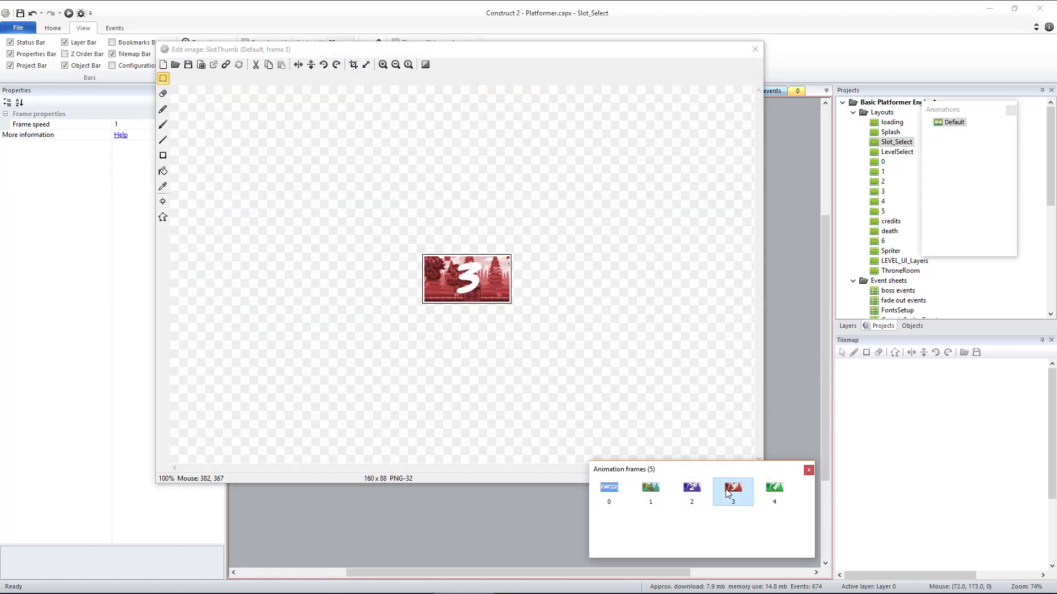
left_click(777, 491)
left_click(733, 490)
left_click(692, 490)
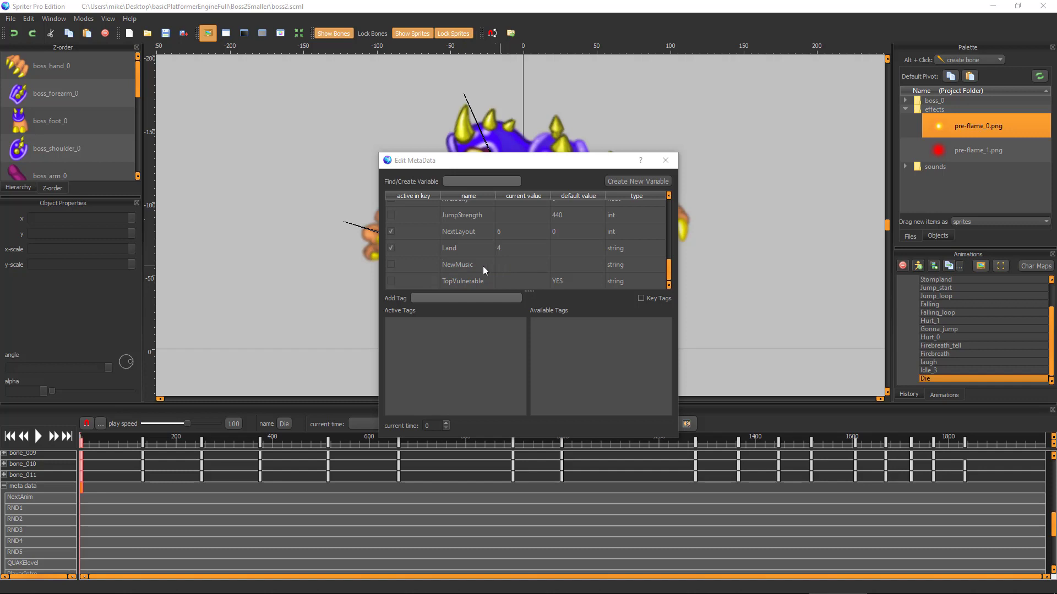
- Close the metadata window and load boss2's intro animation
left_click(665, 160)
scroll(979, 330, "up", 2)
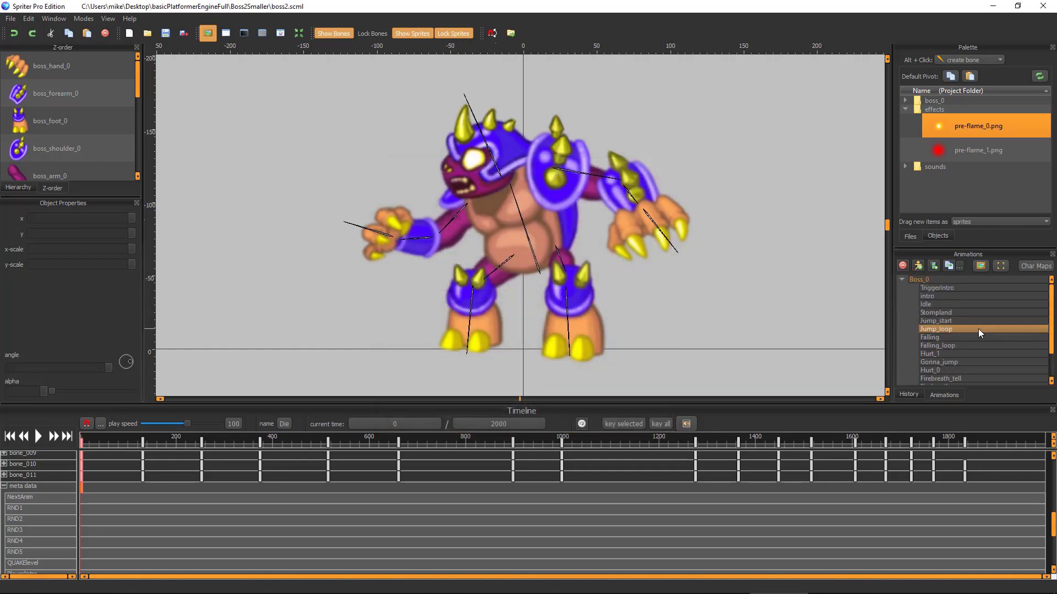
left_click(935, 296)
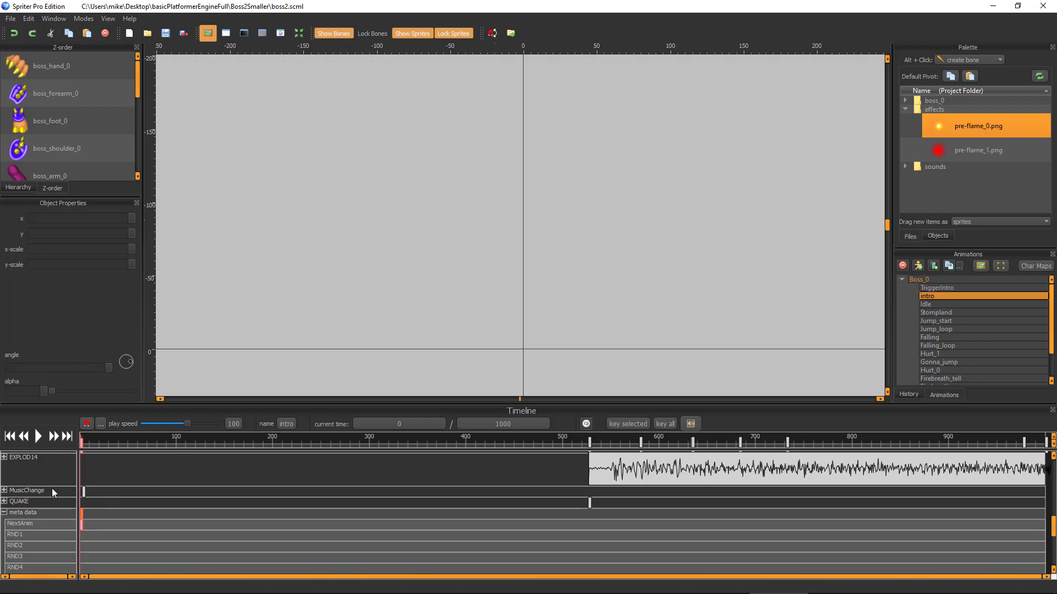
- Inspect the intro and Idle metadata, checking TopVulnerable's default value YES
double_click(81, 515)
scroll(553, 266, "down", 5)
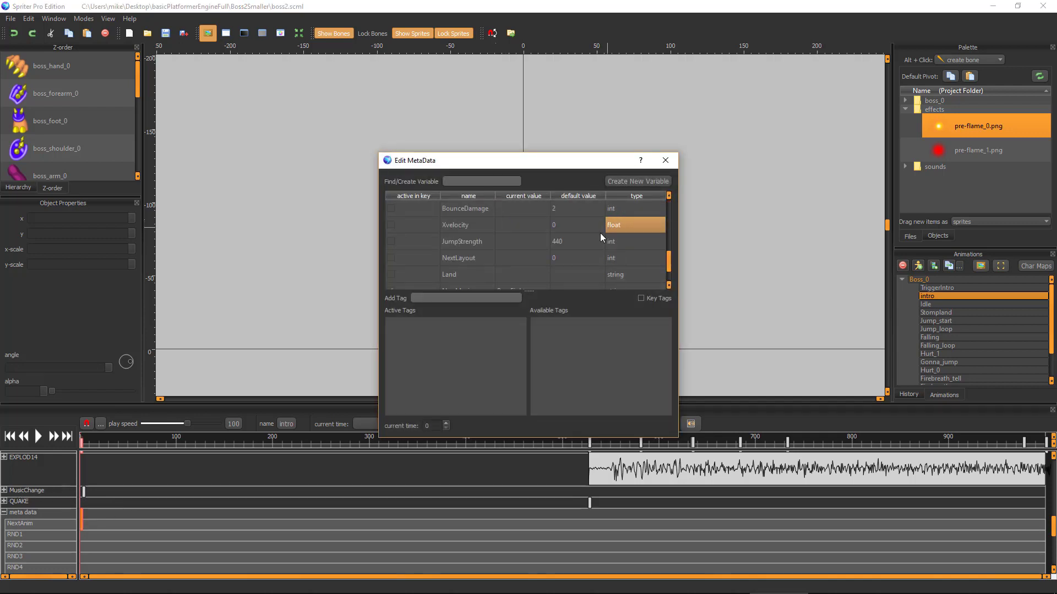
left_click(467, 278)
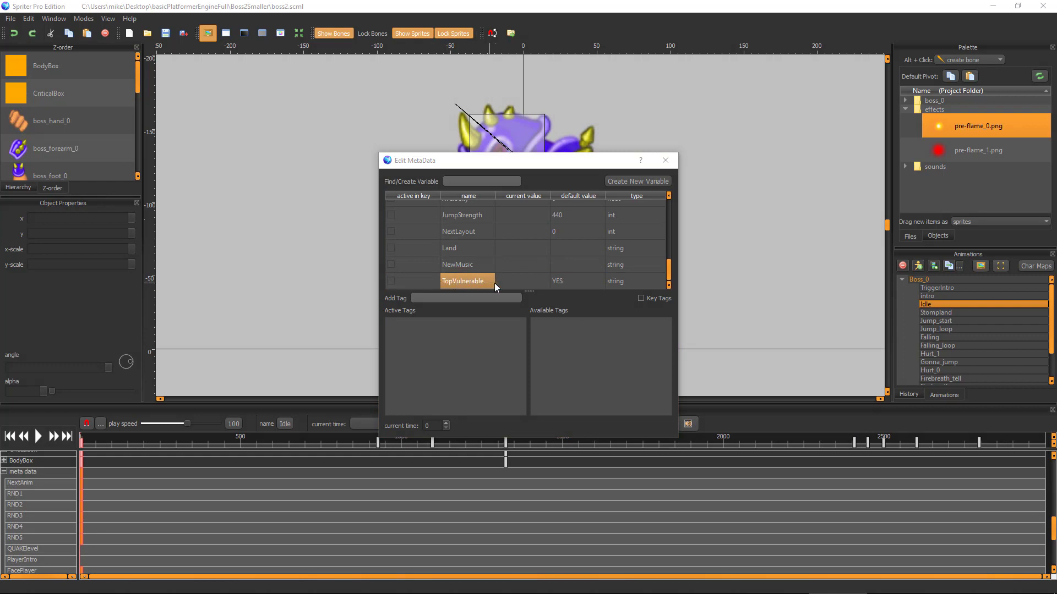
left_click(560, 280)
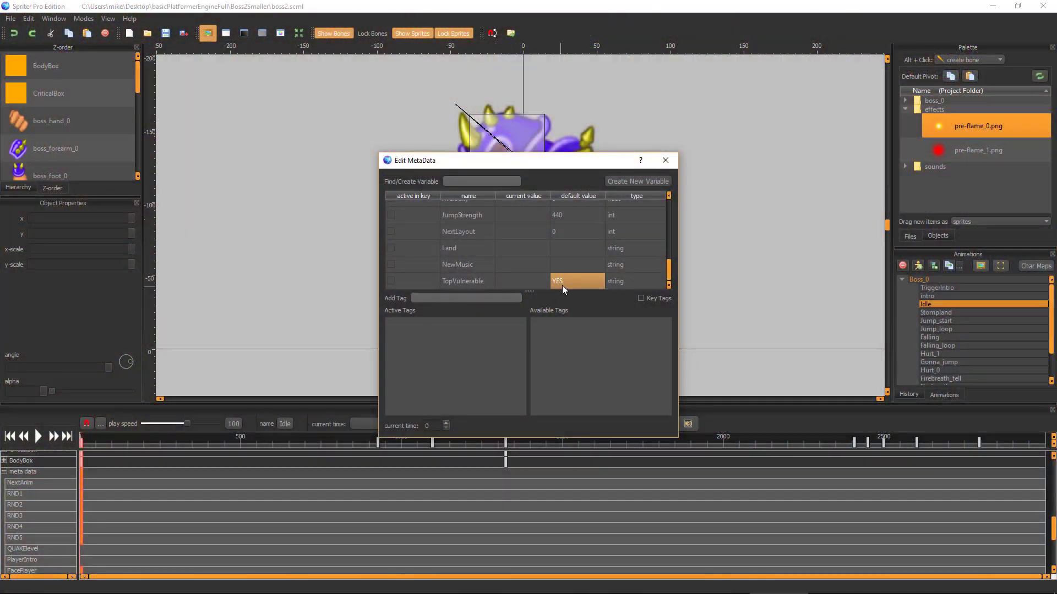
left_click(566, 282)
left_click(566, 281)
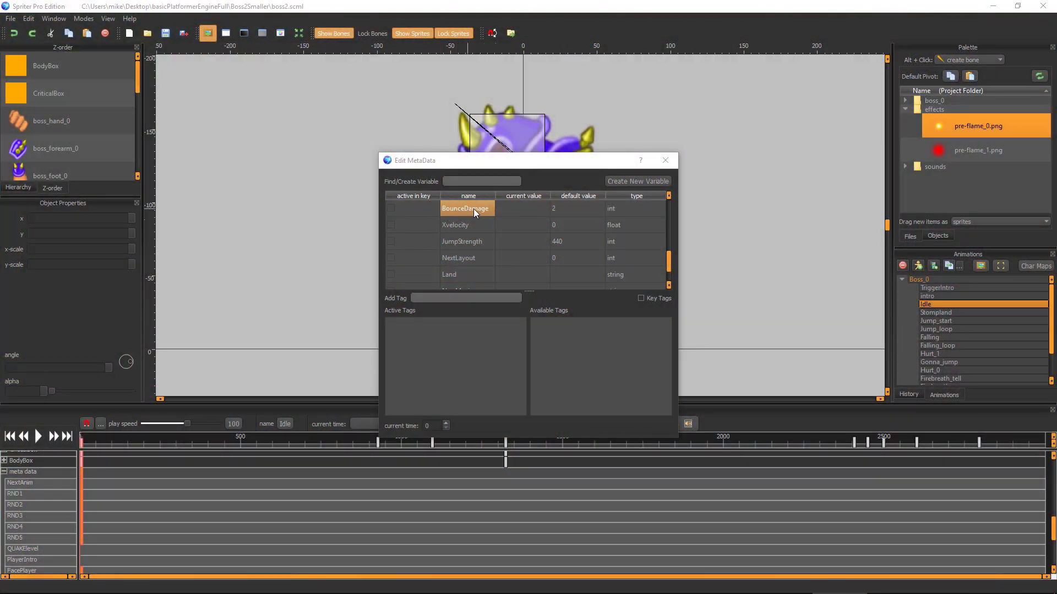
scroll(507, 240, "up", 2)
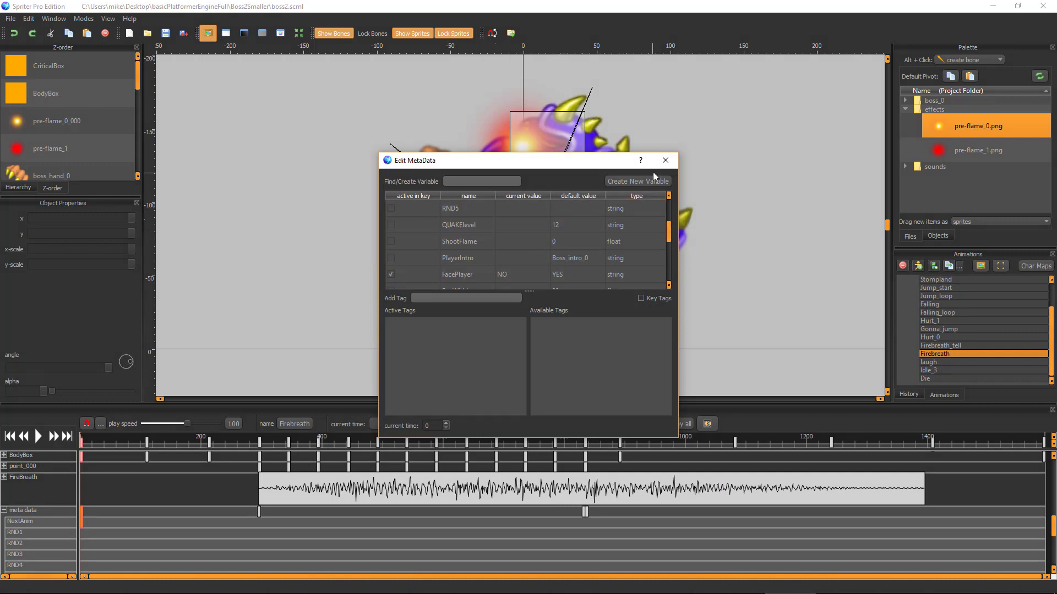
- Scrub the Firebreath animation to time 324 and inspect the point_000 marker
left_click(666, 160)
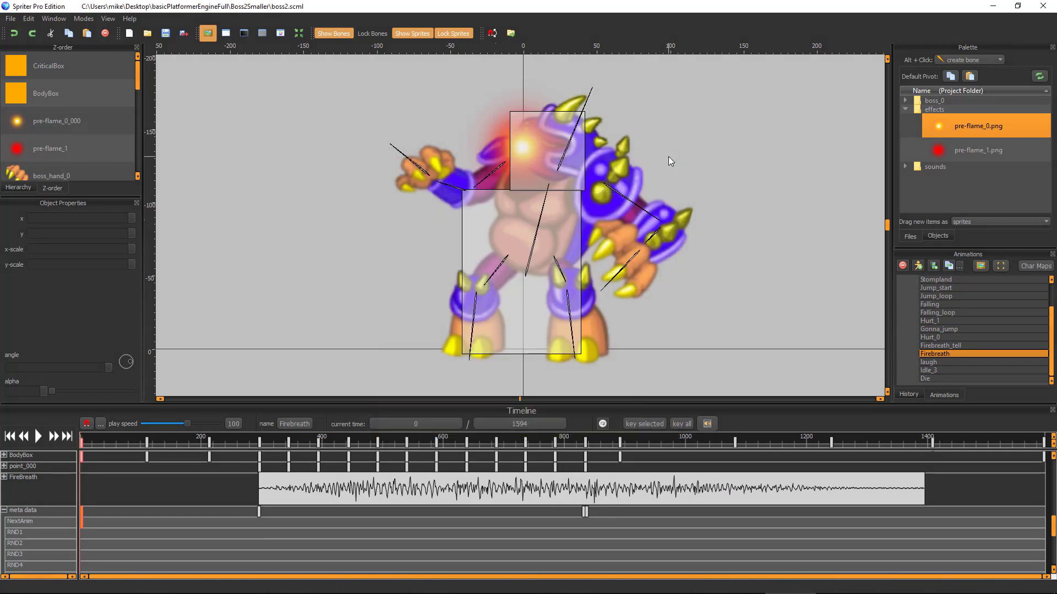
left_click_drag(162, 444, 276, 441)
left_click(418, 226)
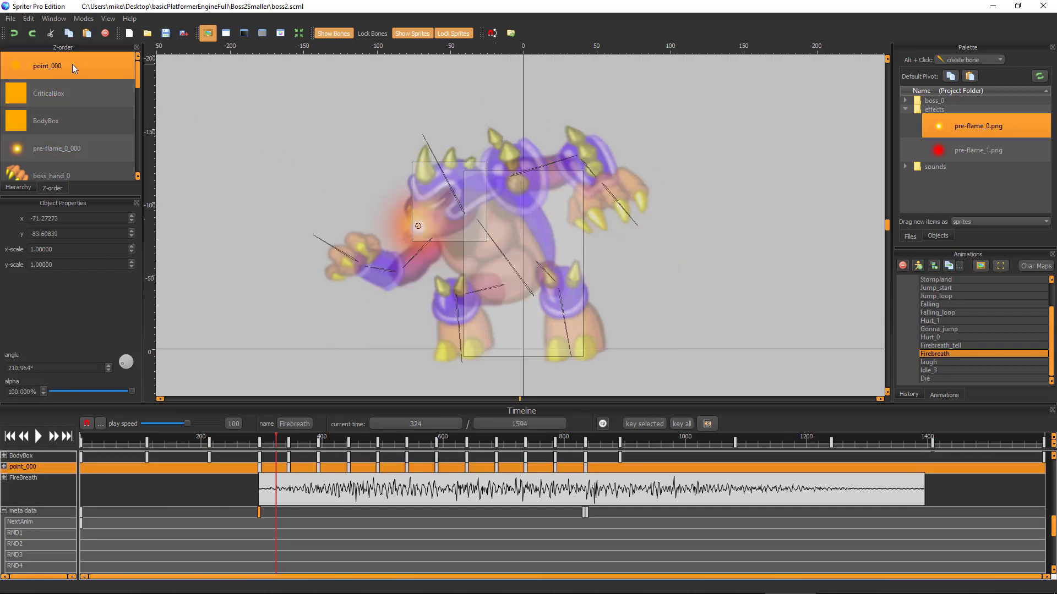
left_click(263, 494)
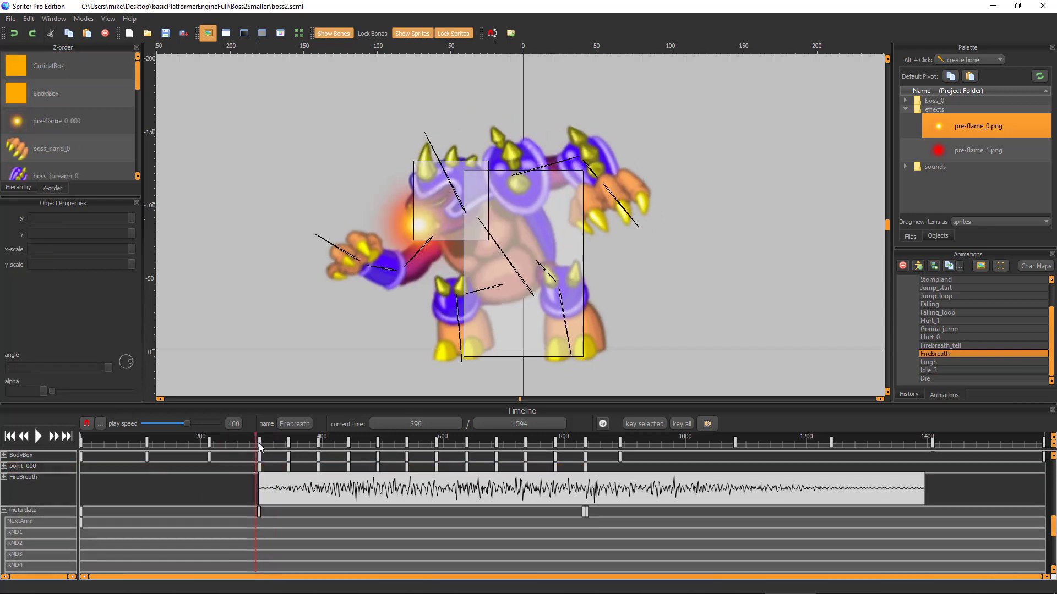
- Inspect the Firebreath metadata keys, including ShootFlame's value at the key at 835
double_click(259, 510)
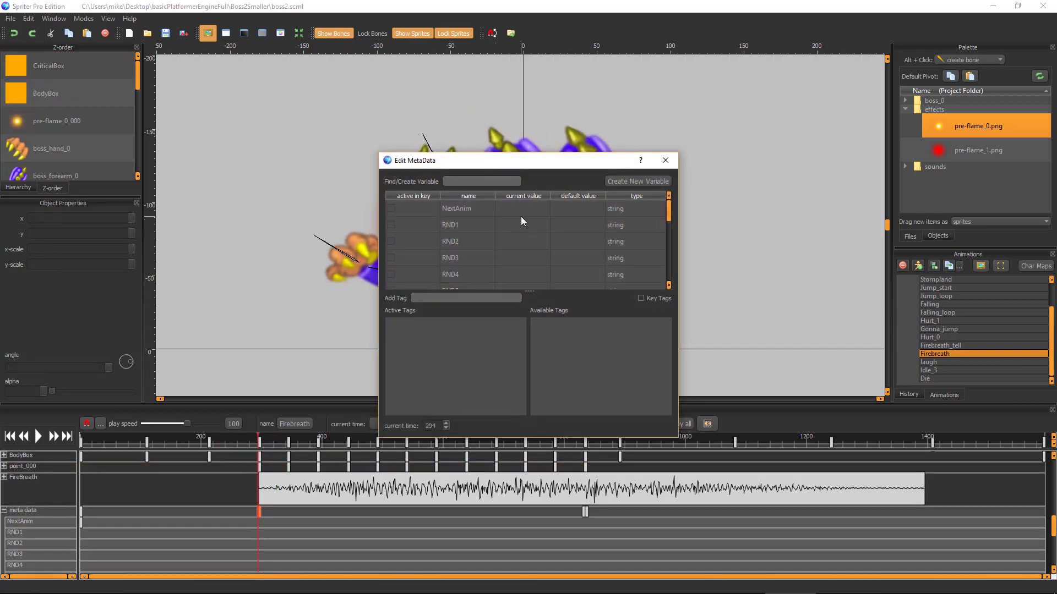
scroll(514, 237, "down", 2)
key("Escape")
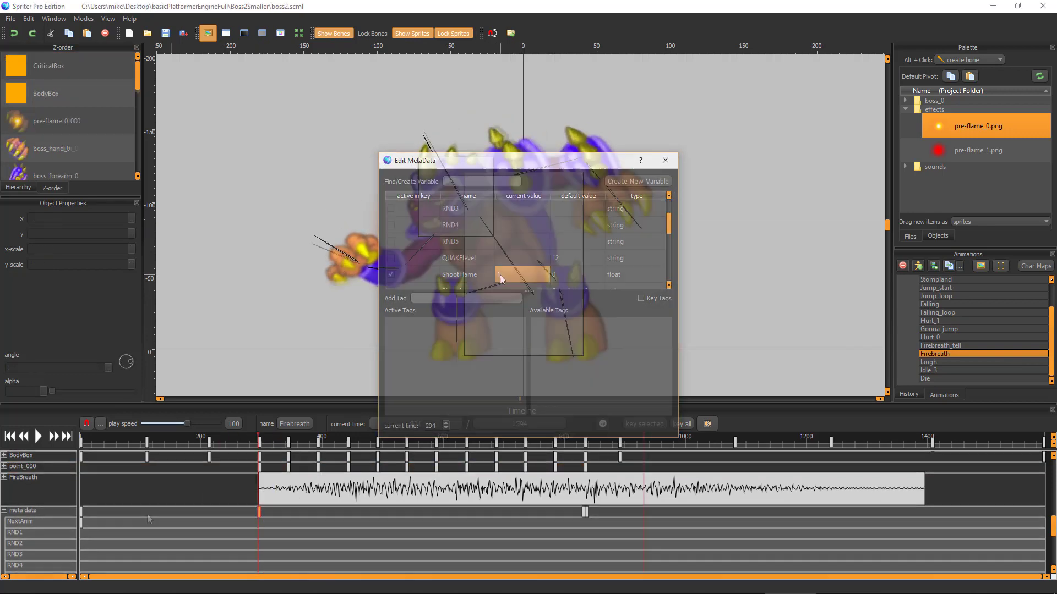
left_click(644, 534)
double_click(586, 510)
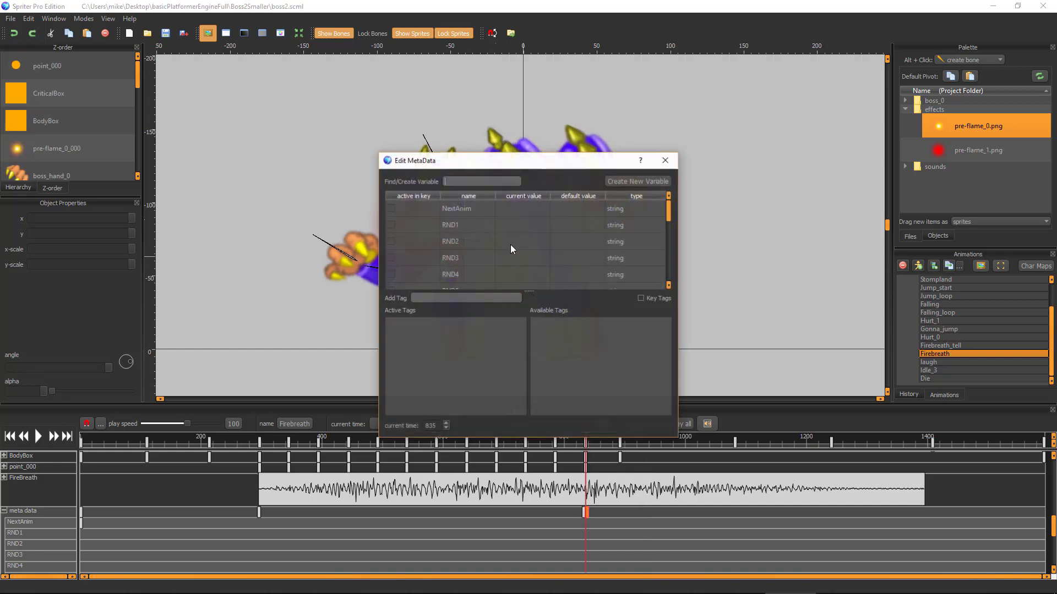
left_click(531, 225)
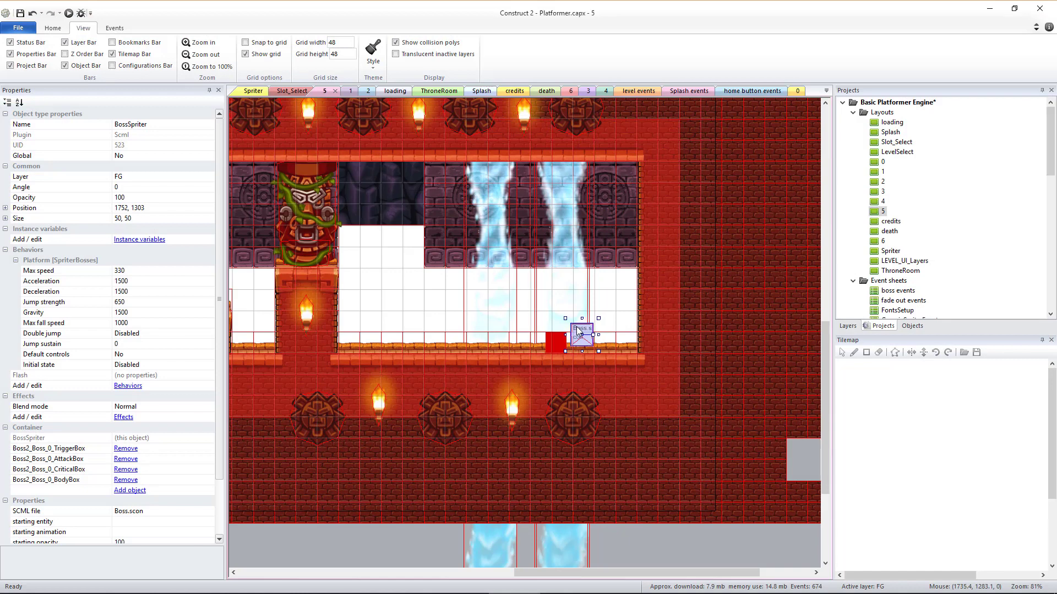
- Move the BossSpriter object onto the red bossMask block and select the block
left_click_drag(567, 338, 575, 340)
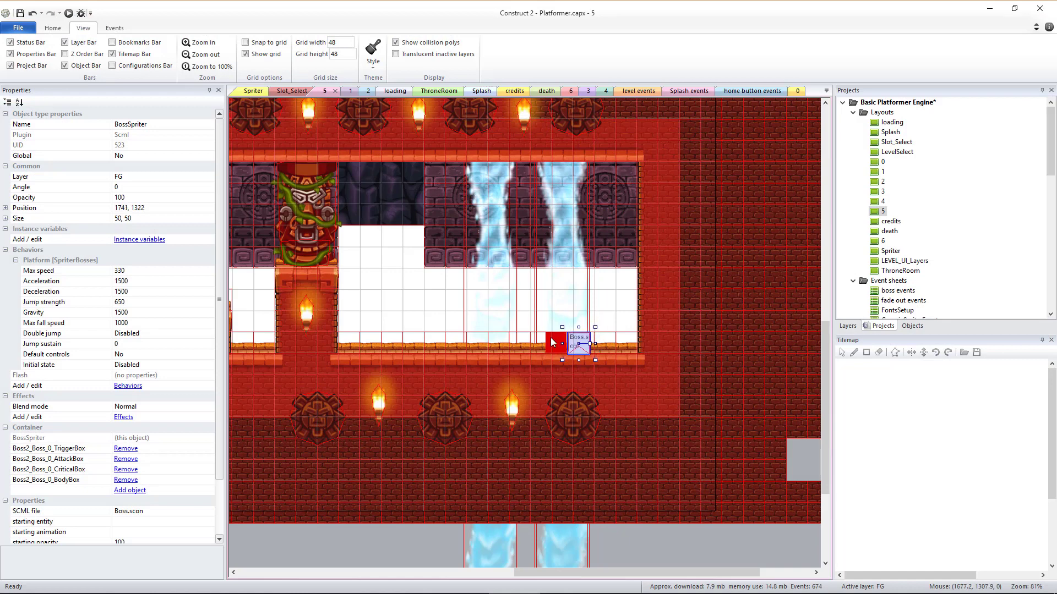
left_click(552, 342)
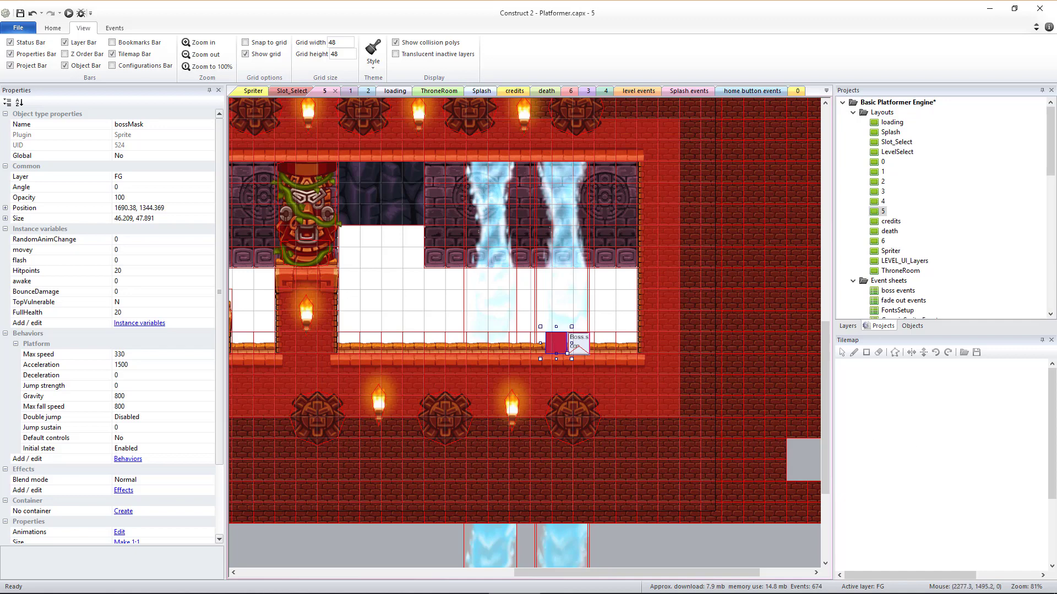
left_click(645, 542)
left_click(556, 344)
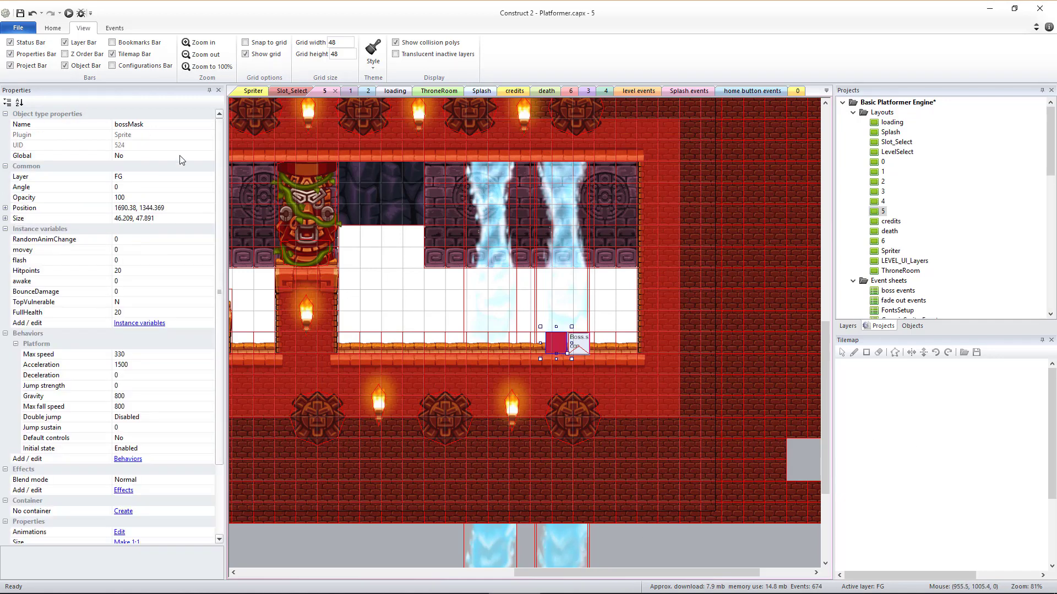
- Set bossMask's Initial visibility to Visible and preview the level
scroll(110, 308, "down", 3)
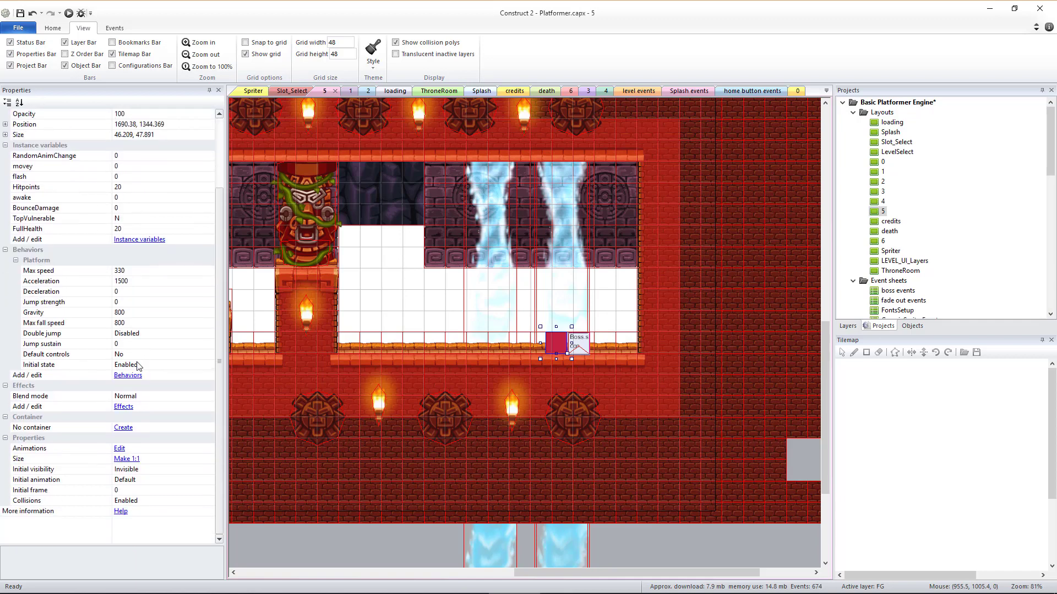
left_click(174, 475)
left_click(208, 470)
left_click(154, 479)
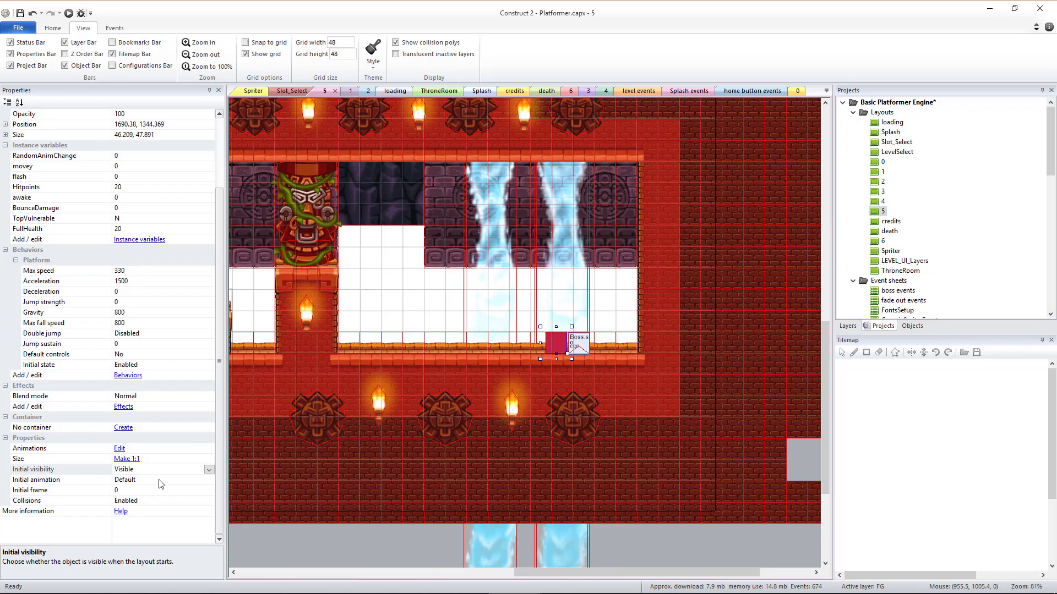
key("F5")
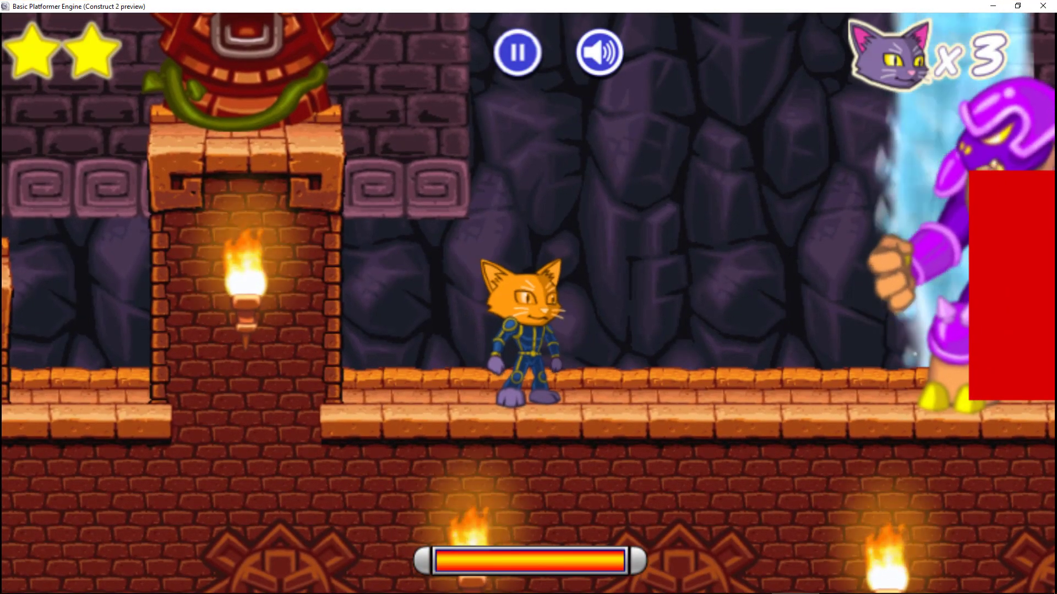
- Walk the player toward the boss, then check Xvelocity's default 0 and close the metadata editor
key("Right")
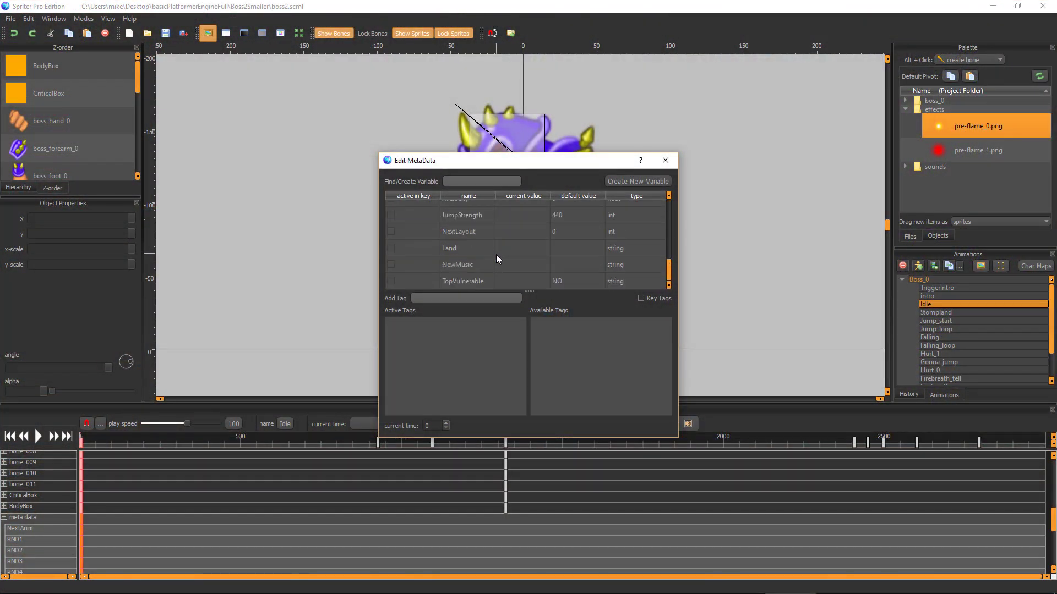
scroll(496, 257, "up", 1)
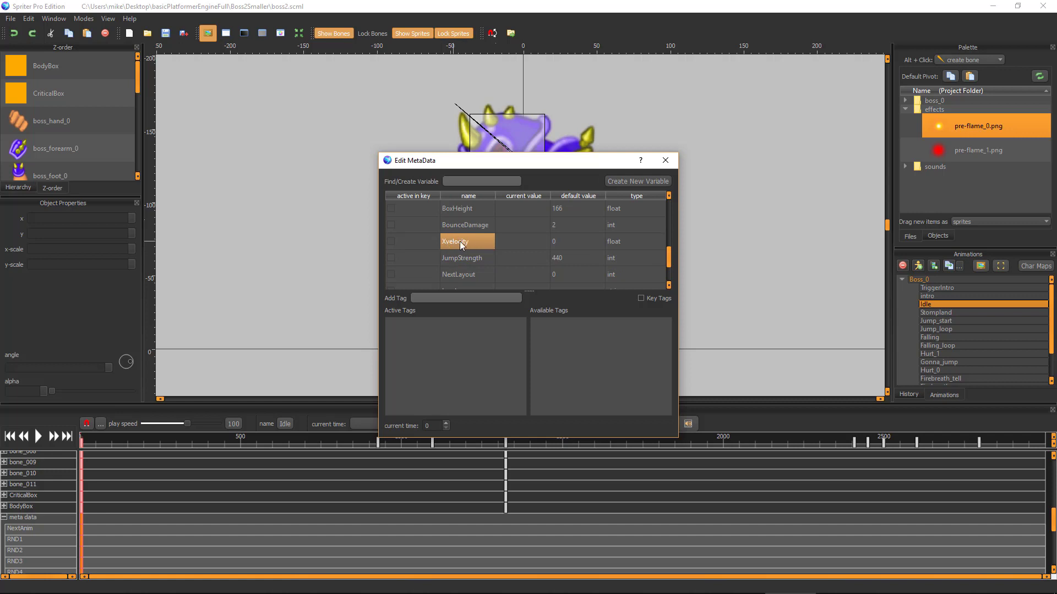
left_click(571, 242)
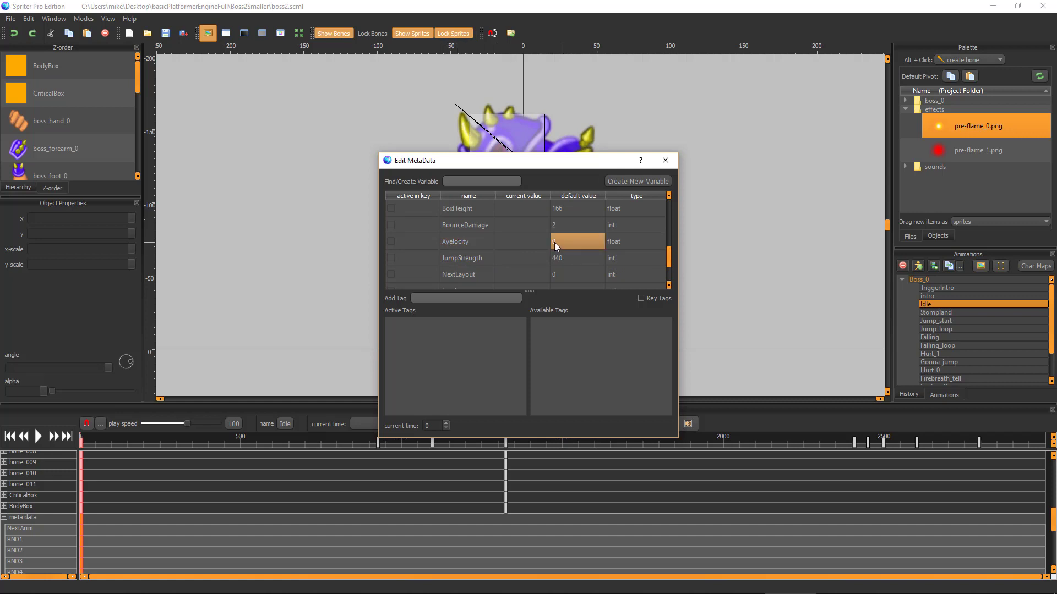
left_click(665, 160)
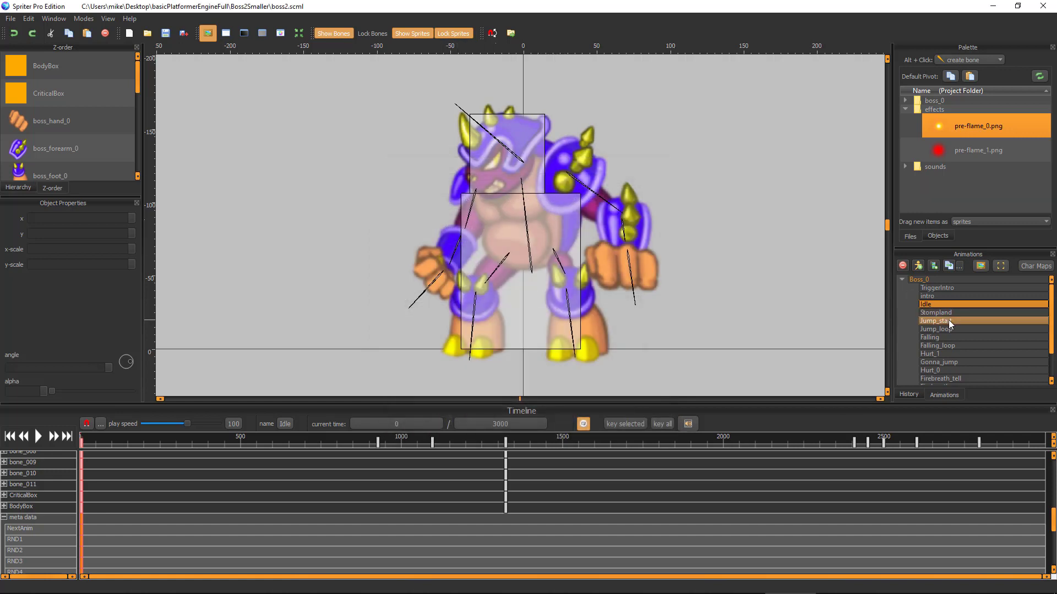
- Confirm Jump_loop's Xvelocity is -120, then set the boss to its laugh animation
left_click(946, 329)
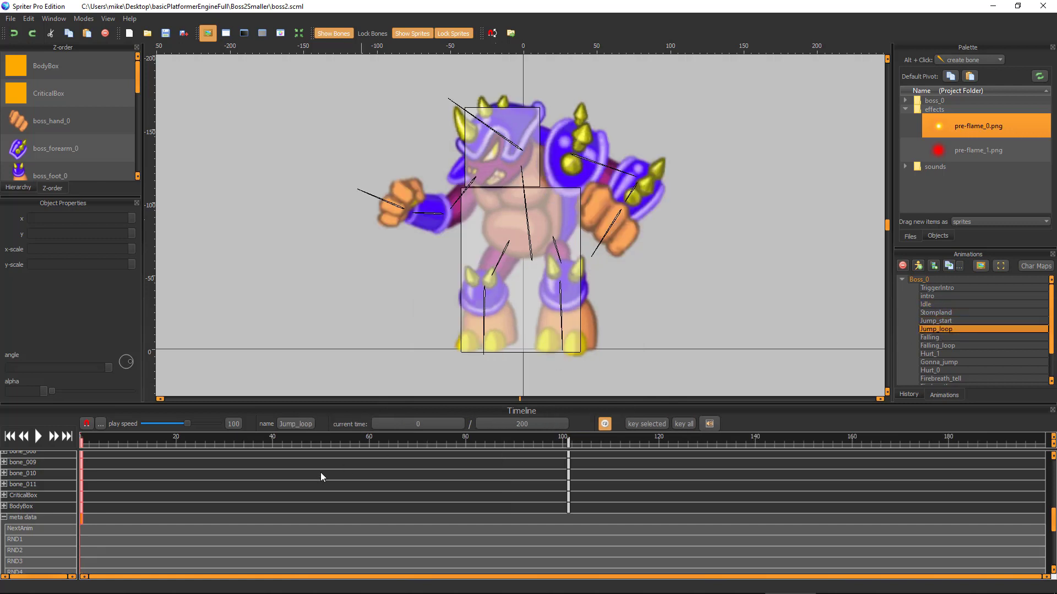
double_click(81, 516)
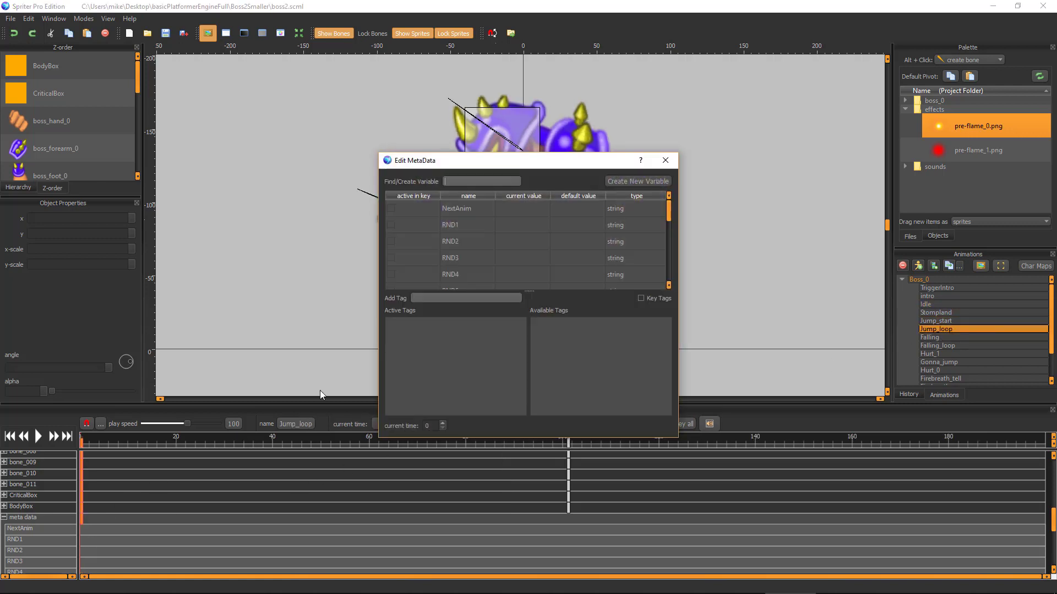
scroll(537, 252, "down", 5)
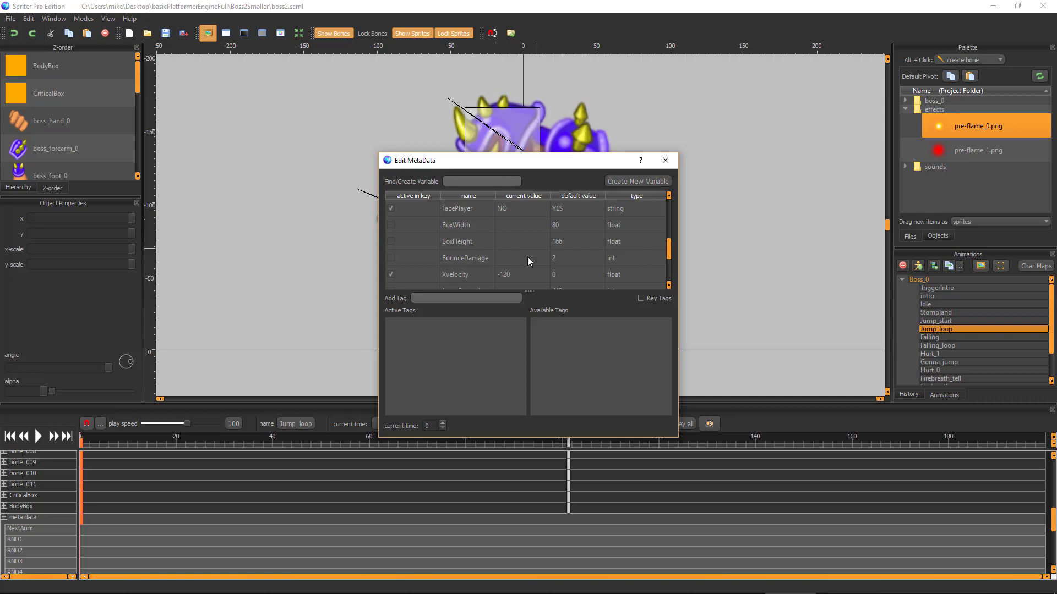
left_click(497, 272)
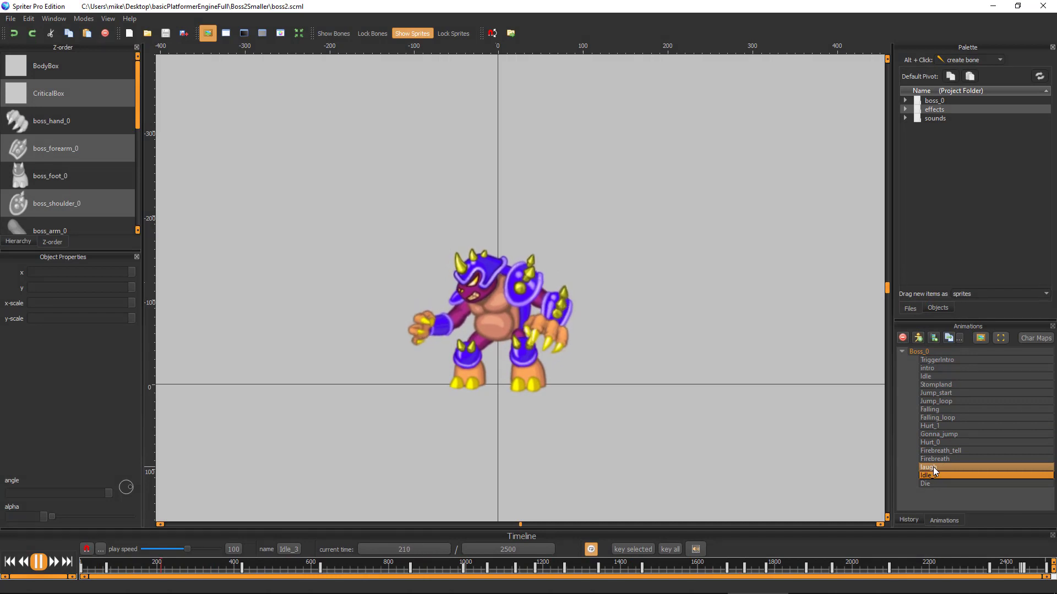
left_click(932, 466)
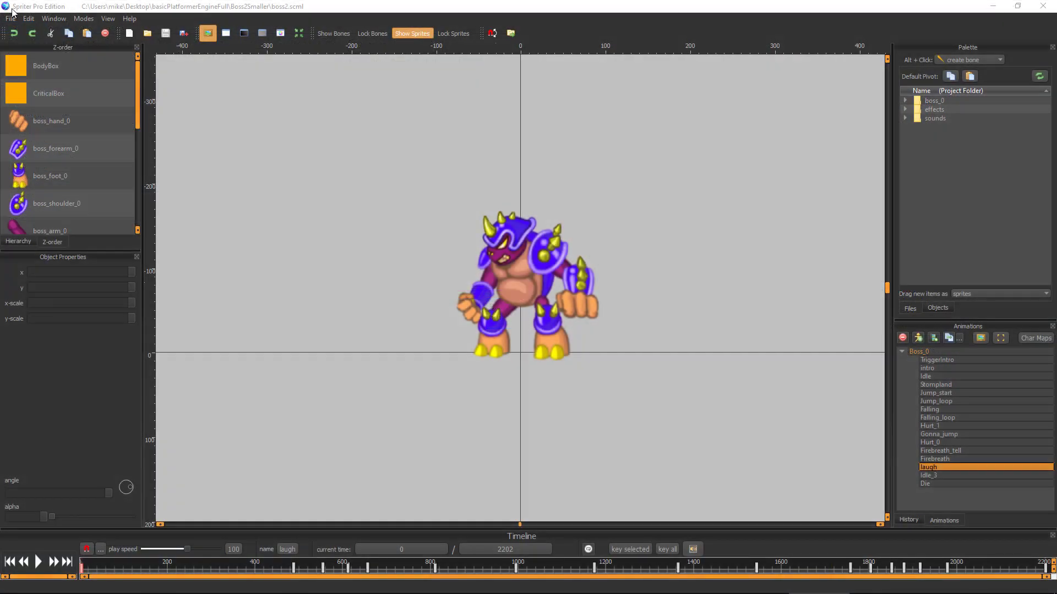
- Apply the Custom Save Options from File > Other File Actions
left_click(10, 19)
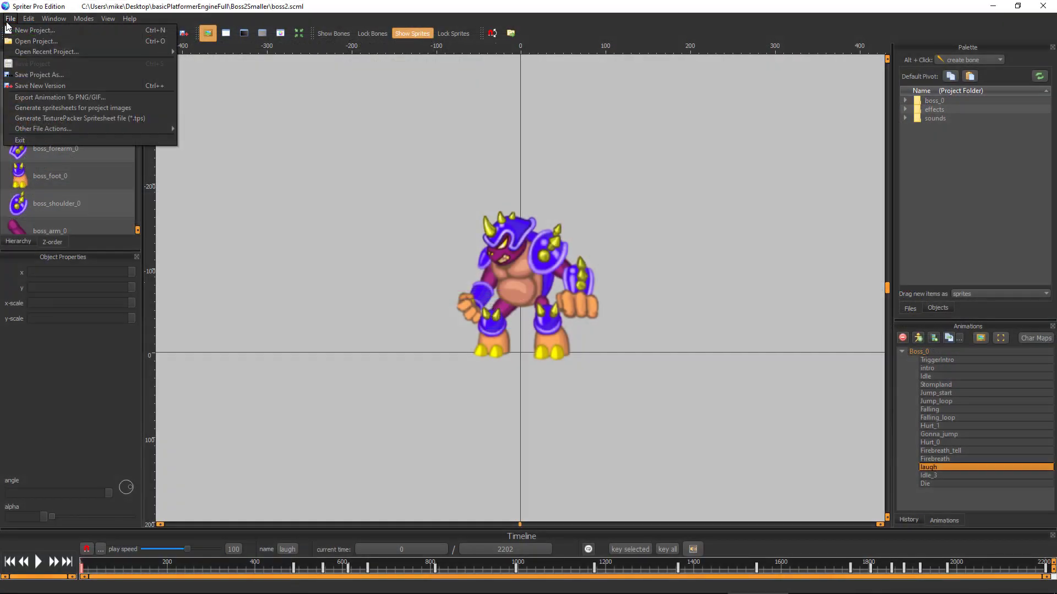
mouse_move(60, 130)
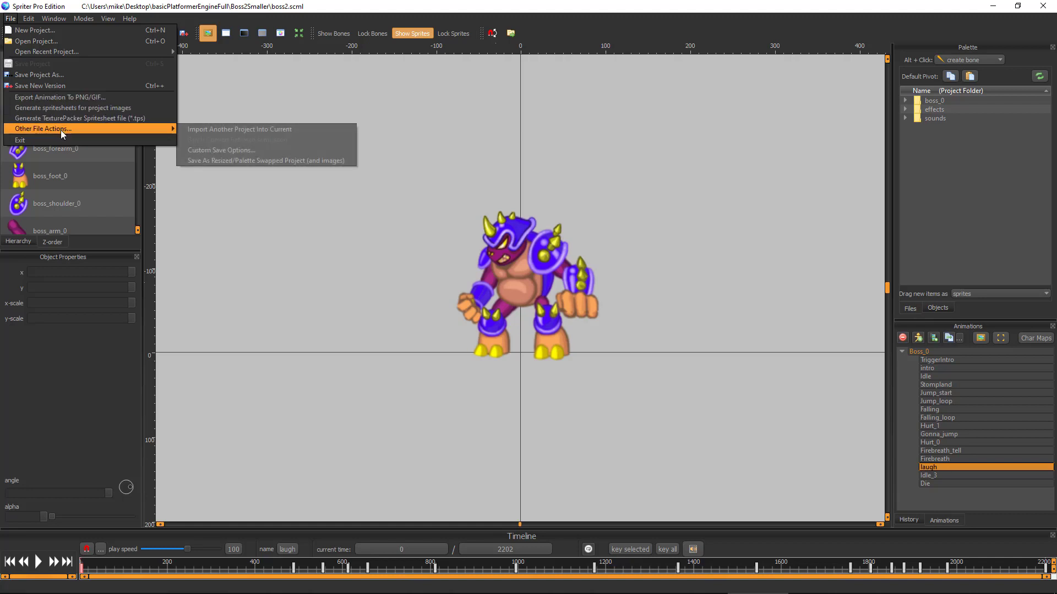
left_click(221, 148)
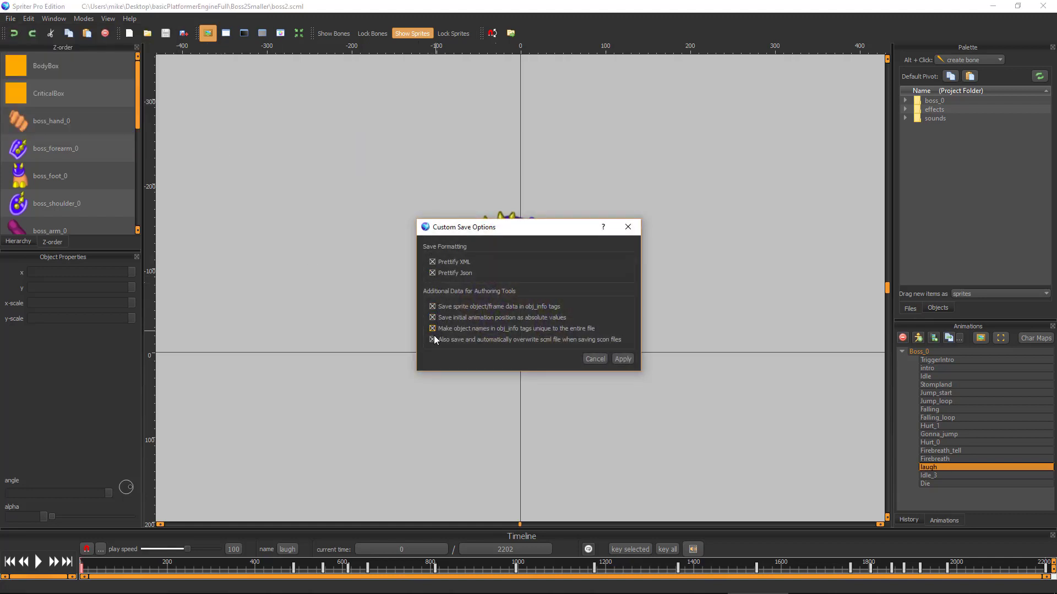
left_click(623, 358)
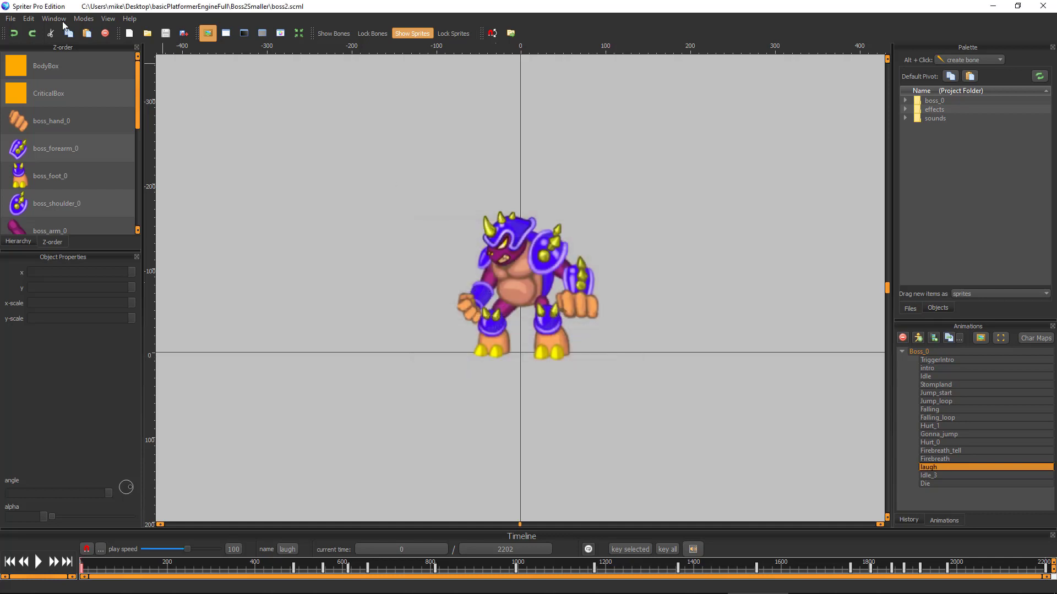
- Save the project as BossSpikey.scml
left_click(11, 18)
left_click(39, 74)
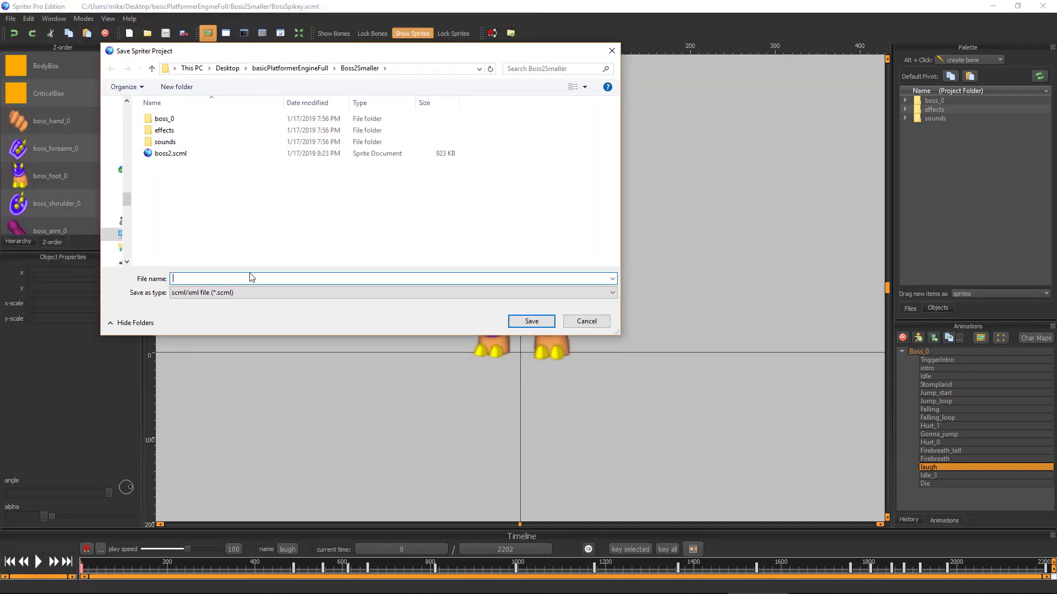
type("BossSpikey")
left_click(523, 322)
- Save the project again as BossSpikey in scon/json format
left_click(10, 19)
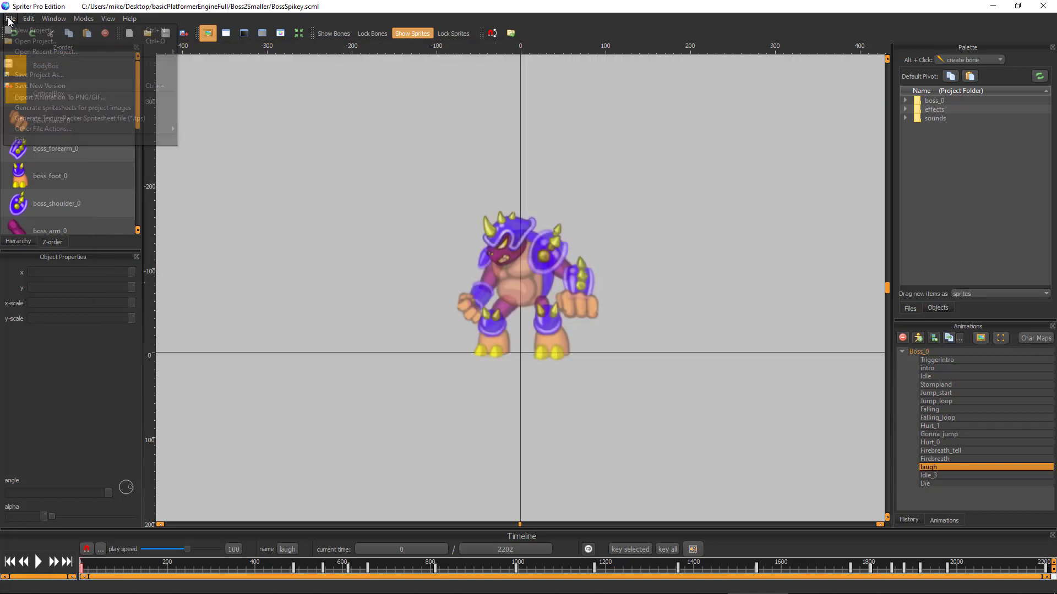
left_click(45, 75)
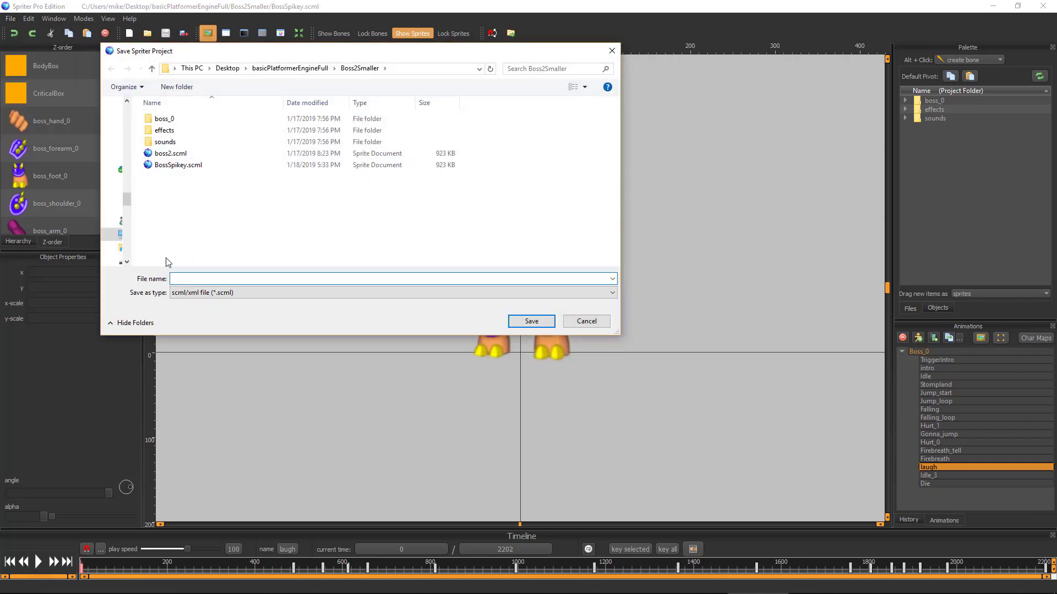
left_click(181, 165)
left_click(206, 292)
left_click(201, 308)
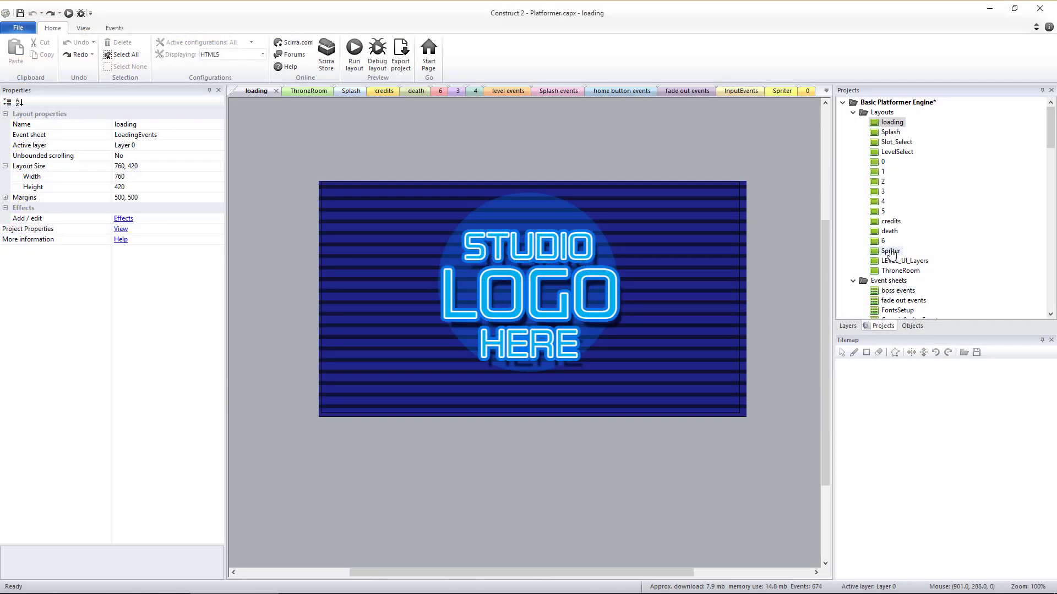
- Drag BossSpikey.scon from Boss2Smaller into the Spriter layout, choosing the SpriterEvents event sheet
double_click(890, 251)
mouse_move(179, 576)
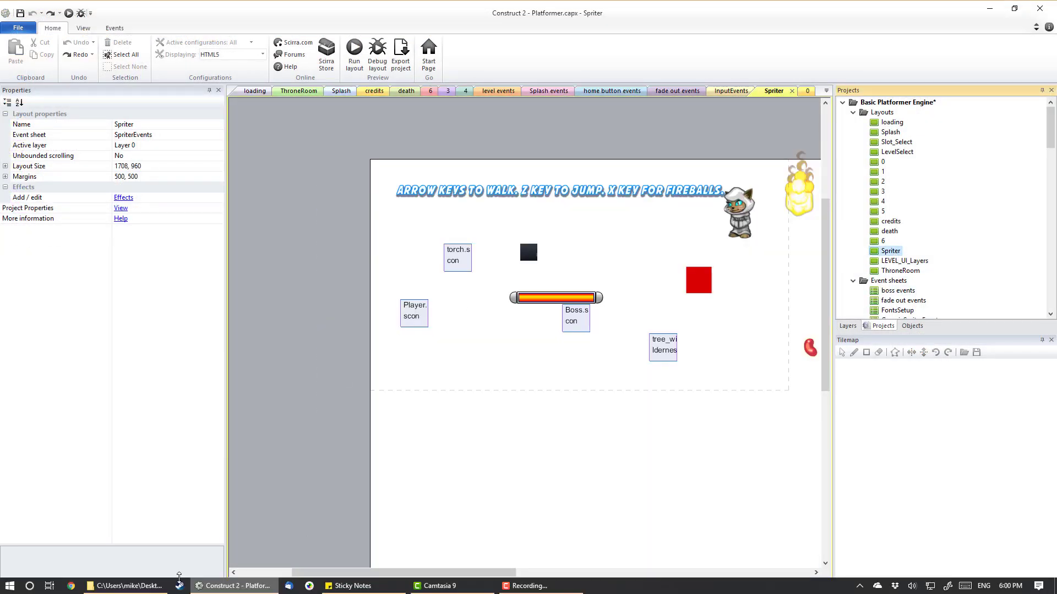
left_click(126, 586)
left_click_drag(102, 329, 435, 308)
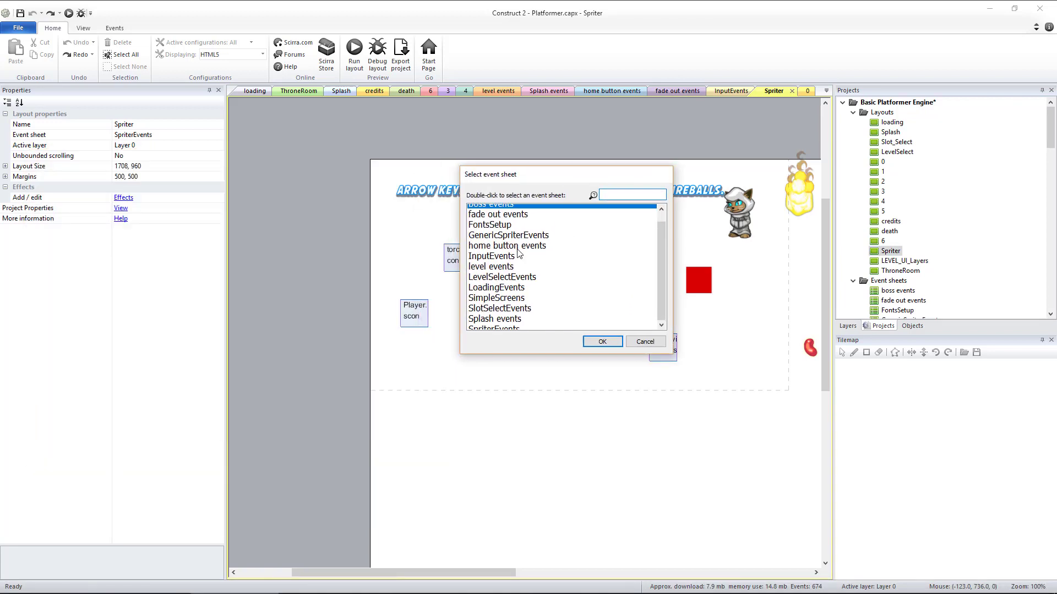
scroll(517, 253, "down", 1)
left_click(496, 326)
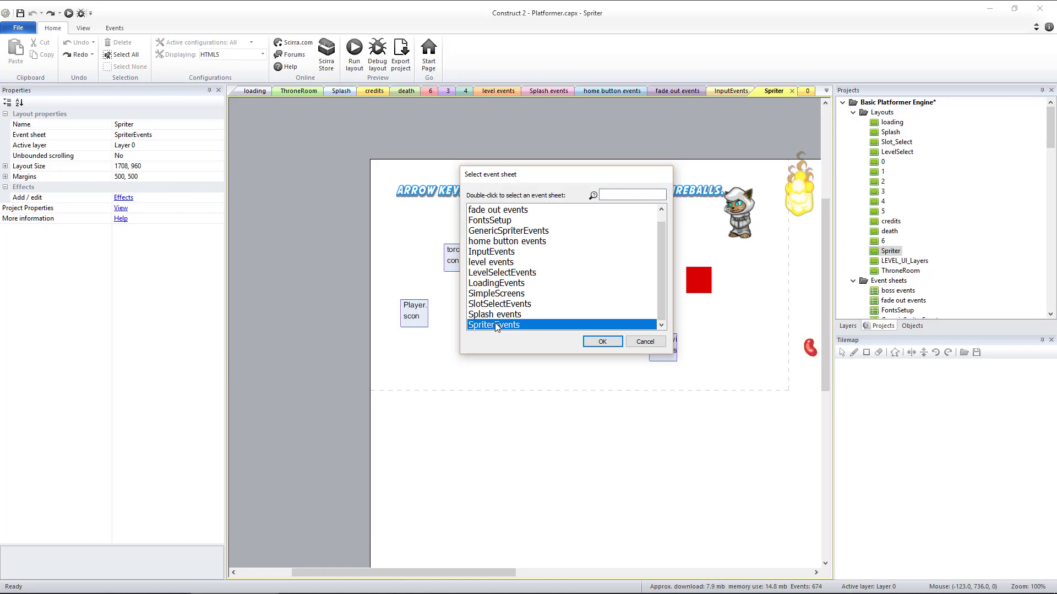
left_click(602, 342)
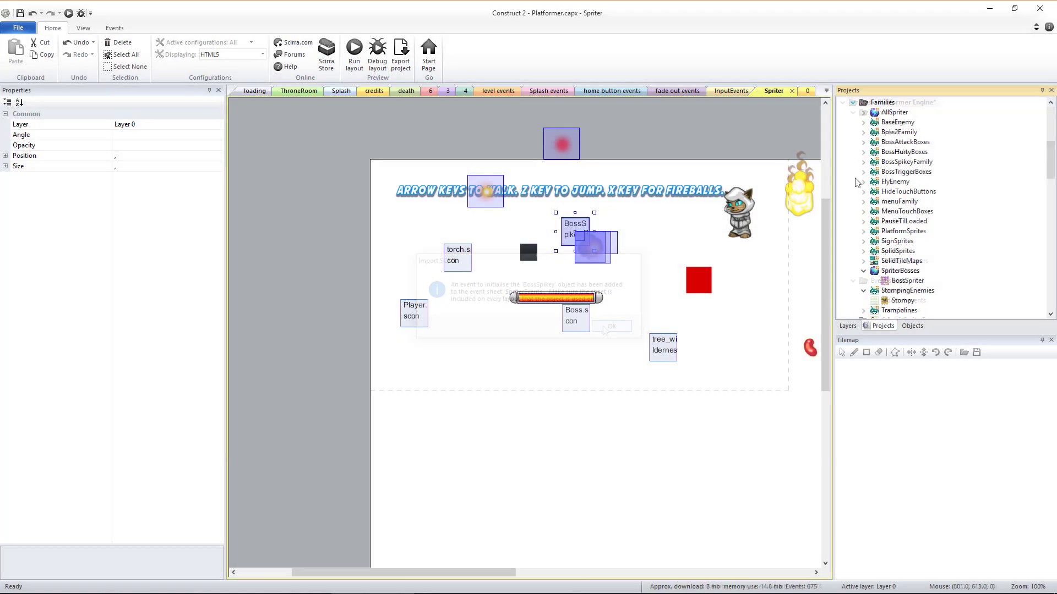
- Add BossSpikey to the AllSpriter and SpriterBosses families
right_click(902, 113)
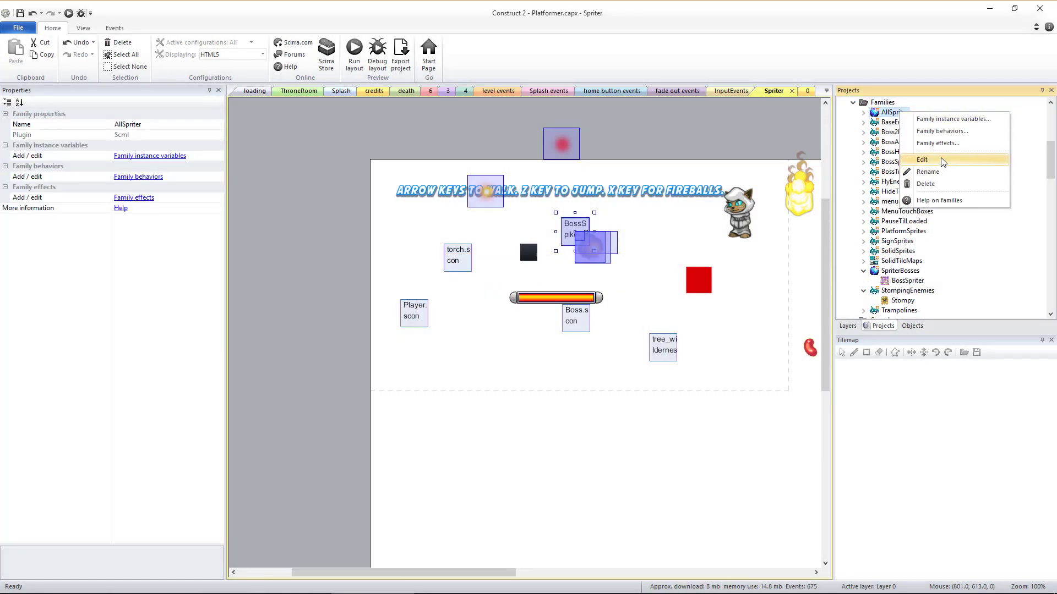
left_click(921, 160)
left_click(135, 214)
left_click(428, 280)
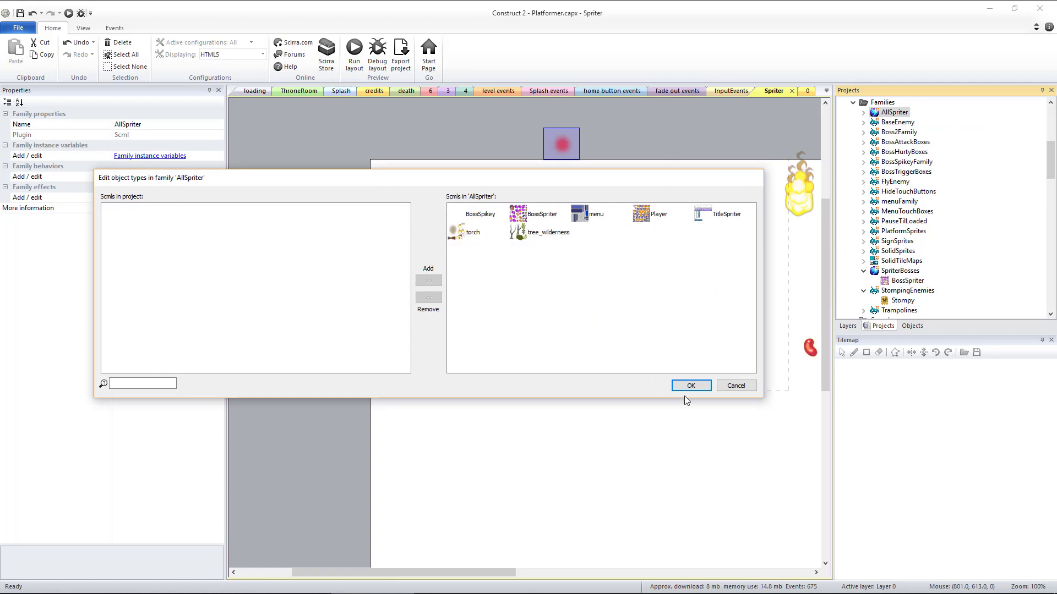
left_click(690, 385)
right_click(902, 272)
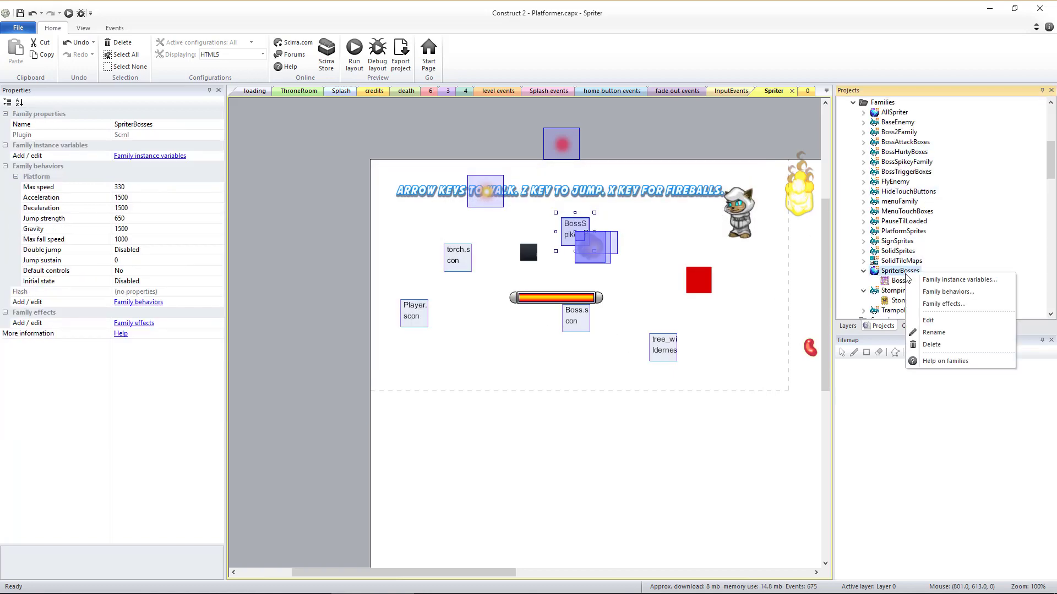
left_click(928, 319)
left_click(126, 214)
left_click(429, 281)
left_click(690, 385)
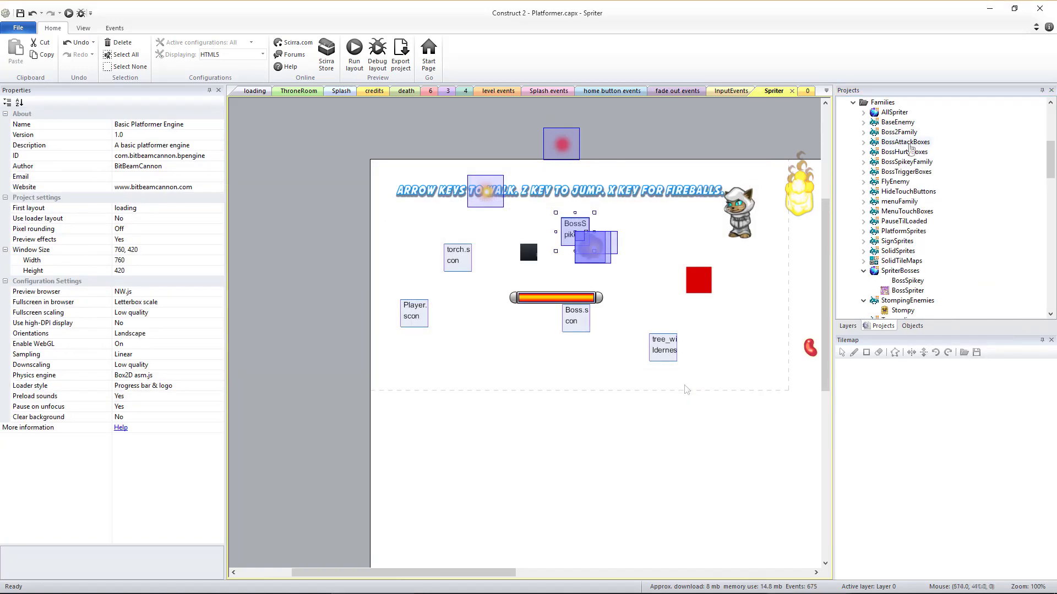
- Add BossSpikey_Boss_0_AttackBox to the BossAttackBoxes family
left_click(905, 142)
right_click(905, 142)
left_click(944, 194)
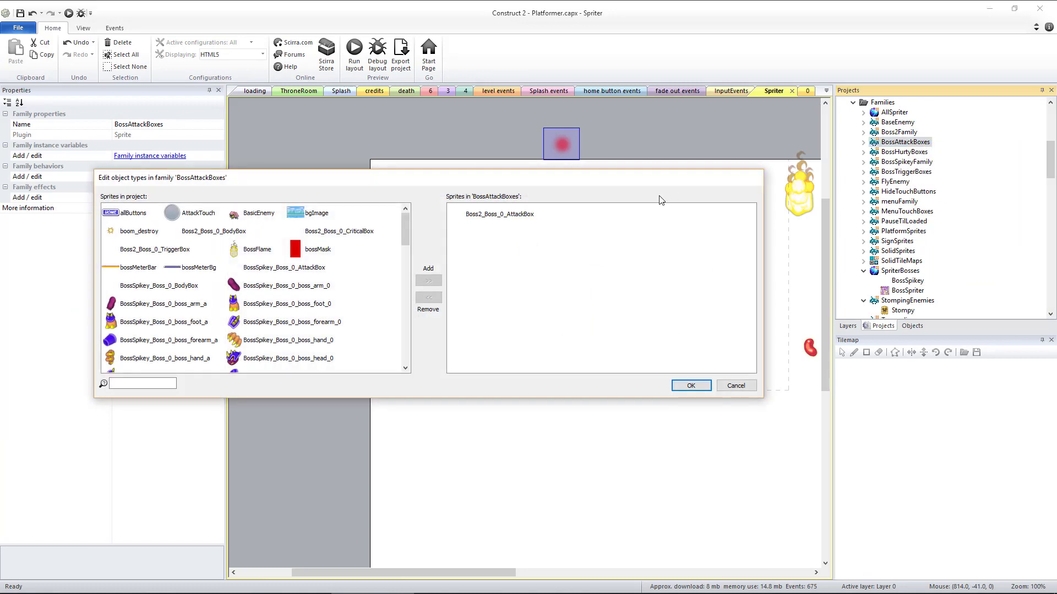
left_click(428, 280)
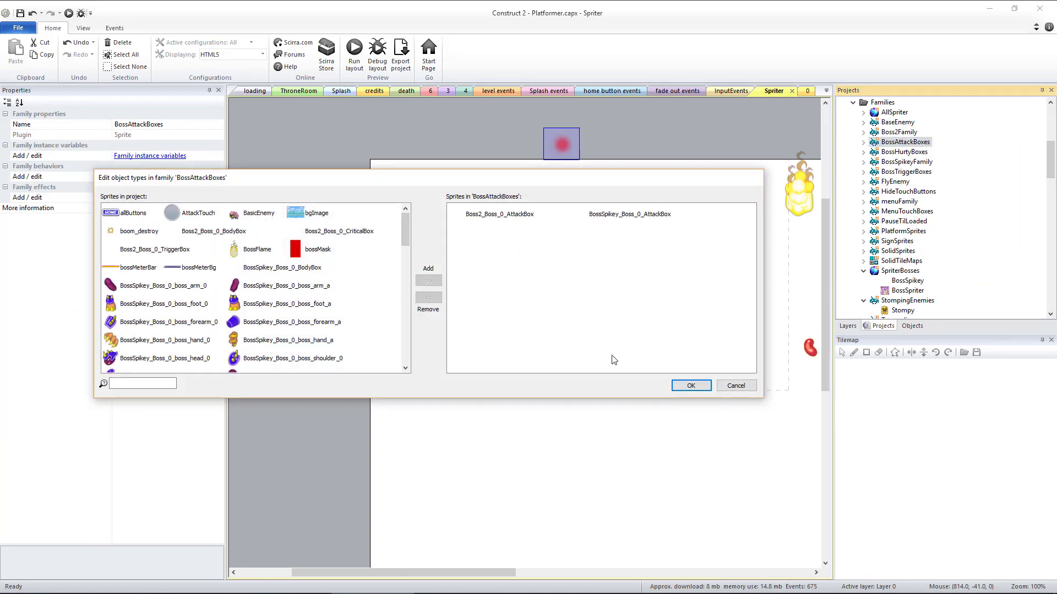
left_click(689, 387)
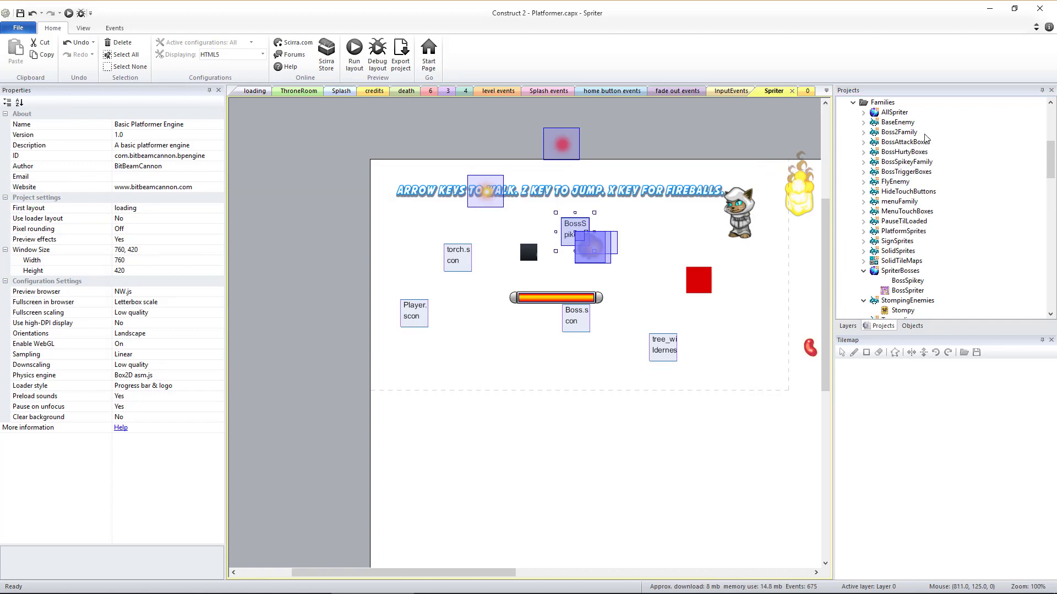
- Add BossSpikey_Boss_0_BodyBox and CriticalBox to the BossHurtyBoxes family
right_click(900, 157)
left_click(918, 203)
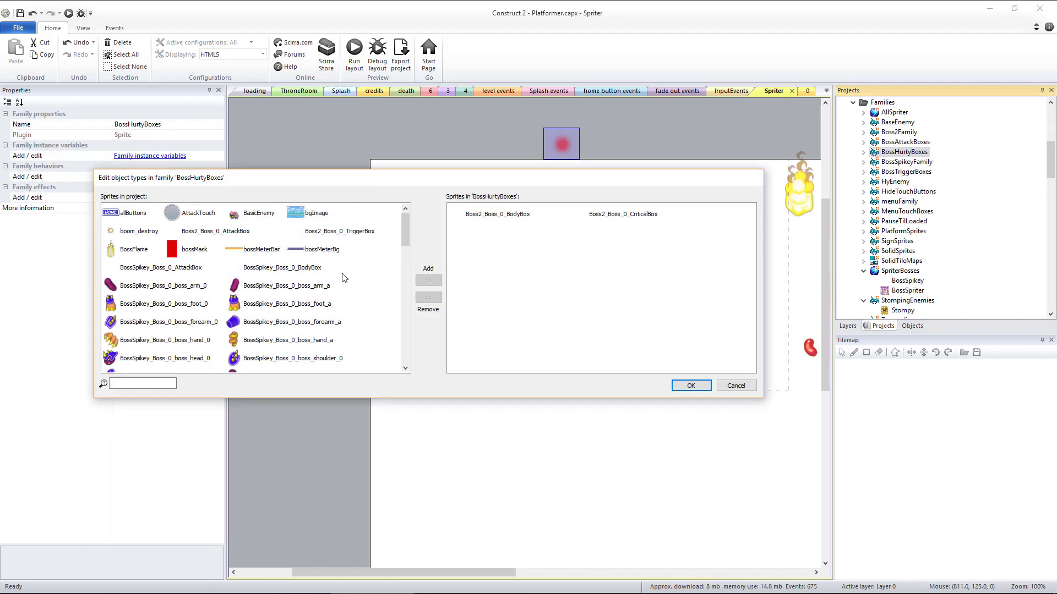
left_click(271, 271)
left_click(428, 281)
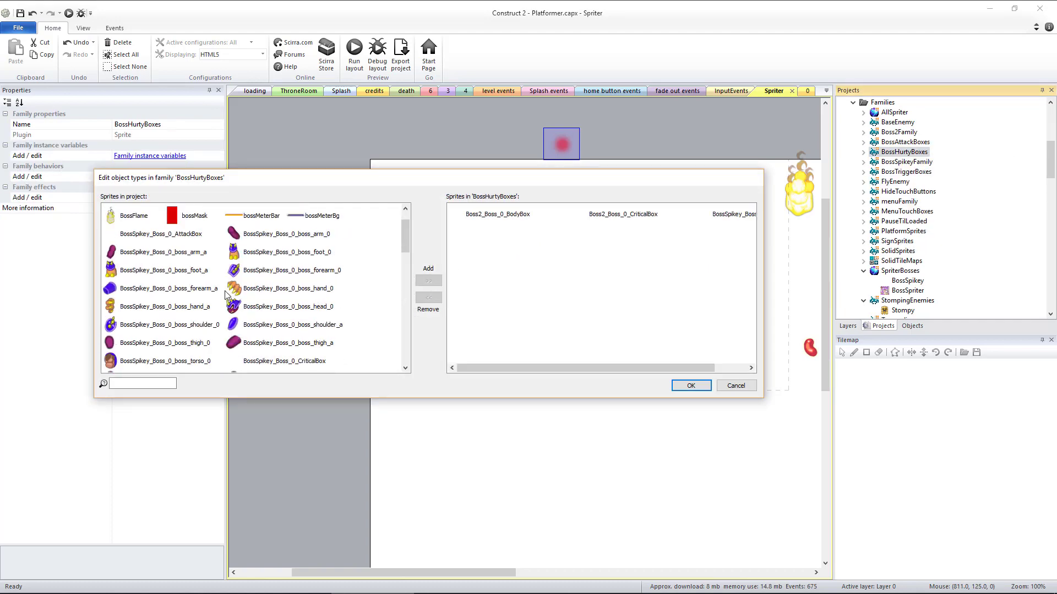
scroll(291, 331, "down", 2)
left_click(297, 329)
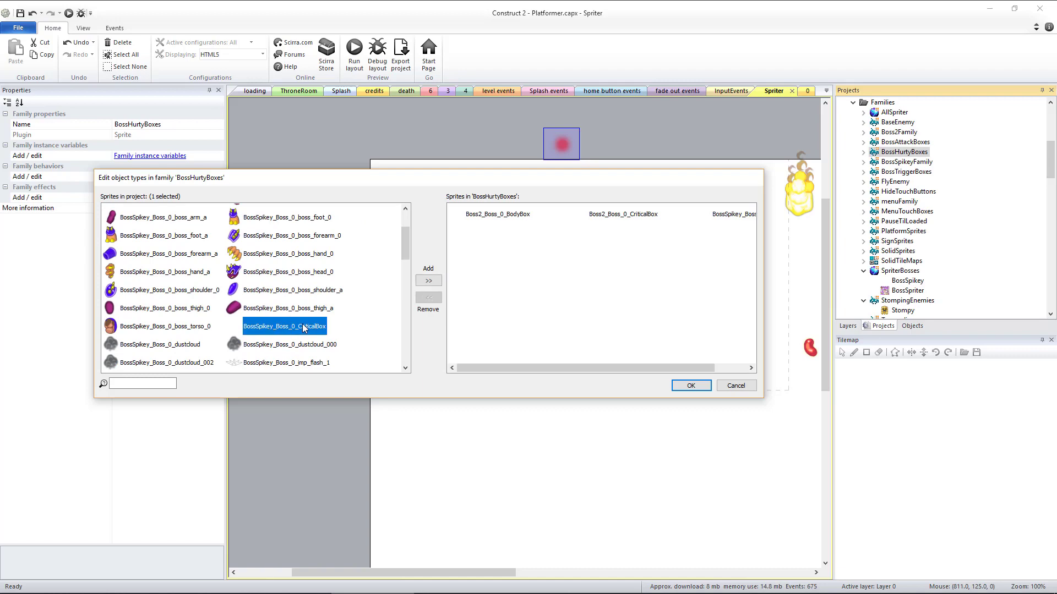
left_click(428, 280)
left_click(691, 385)
- Add BossSpikey_Boss_0_TriggerBox to the BossTriggerBoxes family
right_click(911, 173)
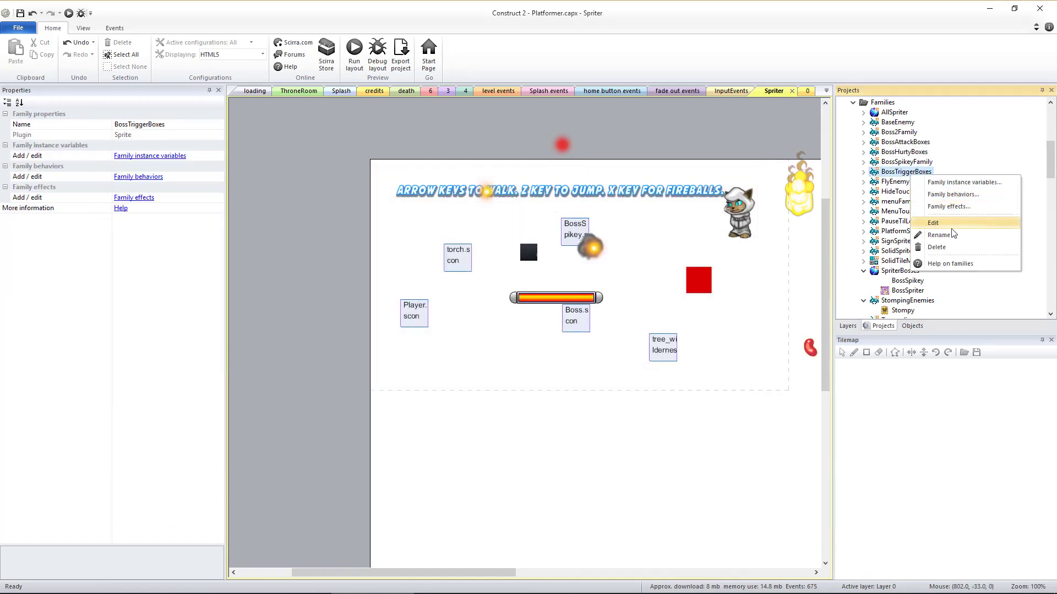
left_click(952, 223)
scroll(163, 276, "down", 5)
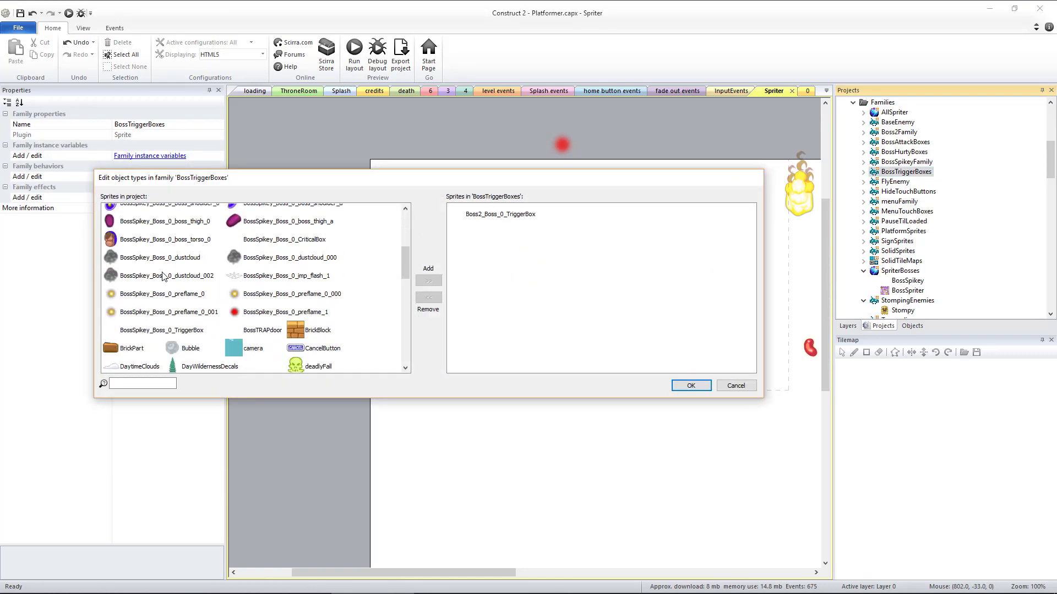
left_click(147, 330)
left_click(429, 280)
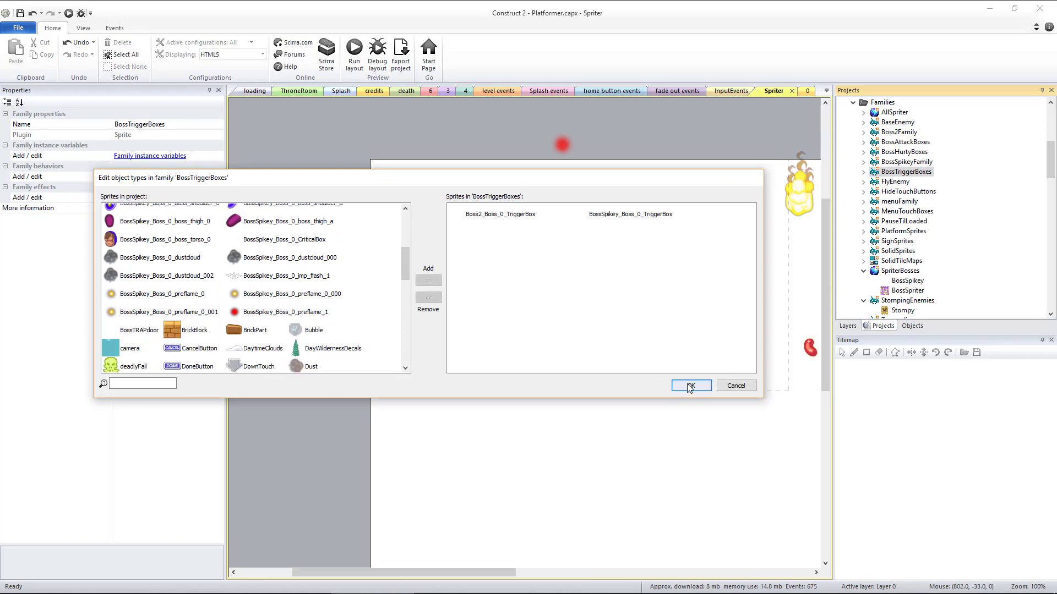
left_click(691, 385)
scroll(878, 187, "down", 5)
- Start a sound import and browse into the Boss2Smaller\sounds folder
right_click(879, 187)
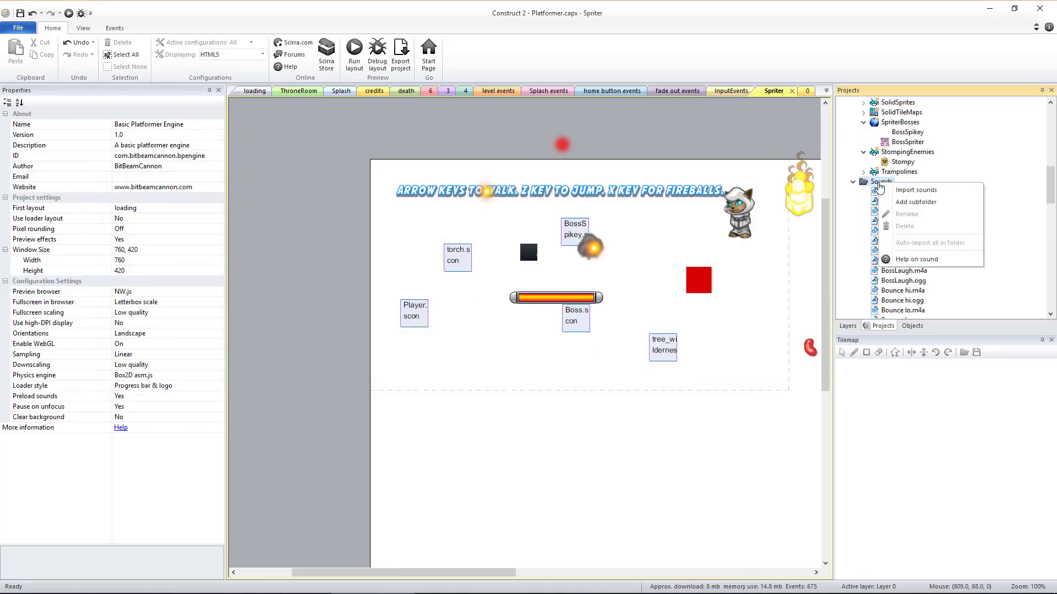
left_click(916, 190)
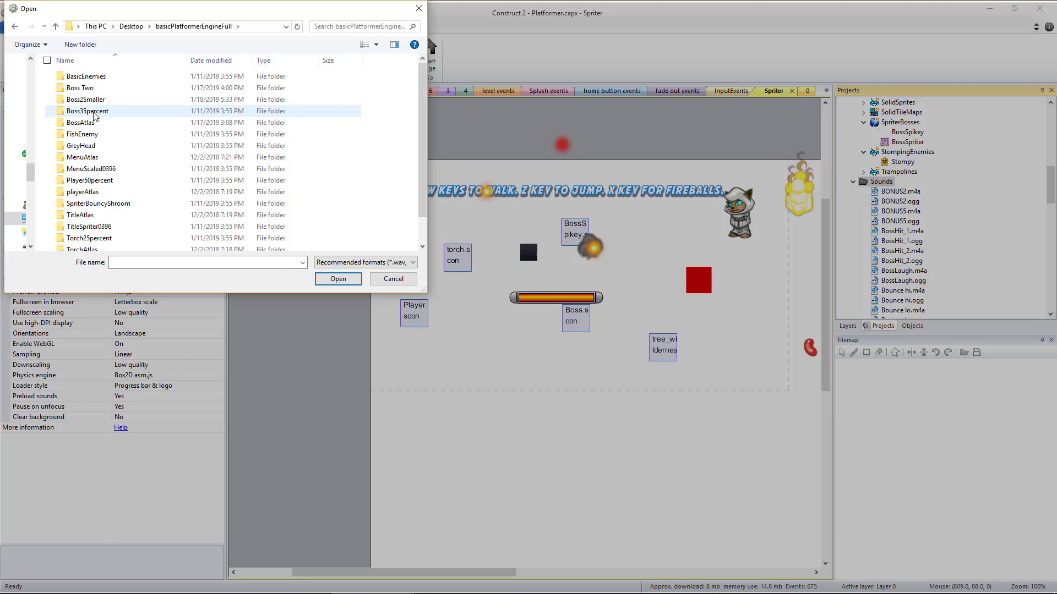
double_click(90, 100)
double_click(87, 99)
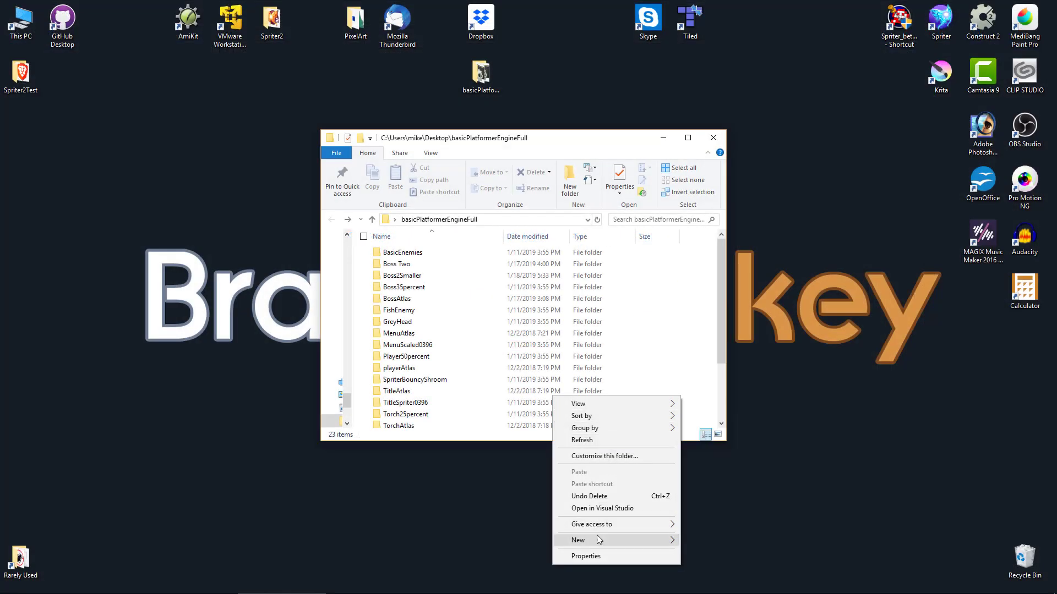
- Create a new folder named BossSpiney in the project directory
mouse_move(600, 539)
left_click(705, 427)
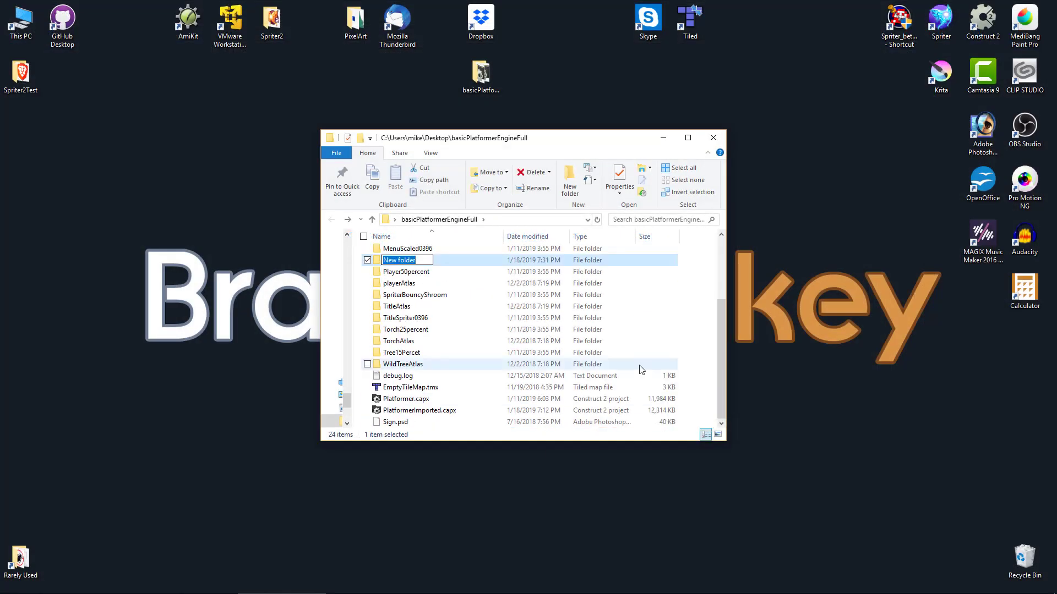
type("BossSpiter")
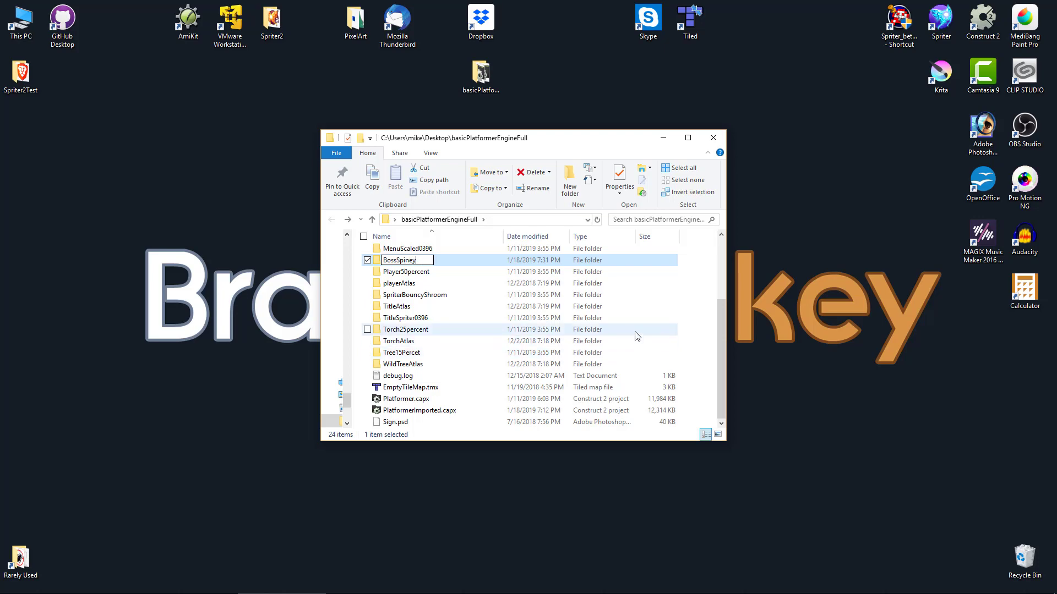
key("Return")
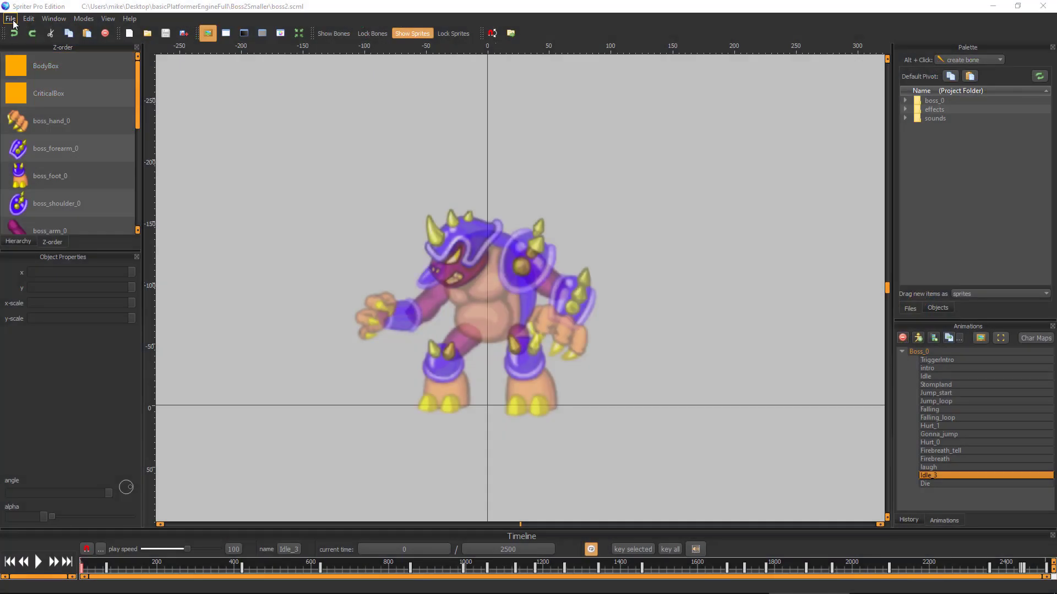
- Generate a spritesheet of the project images as BossSpiney.png in the BossSpiney folder
left_click(13, 19)
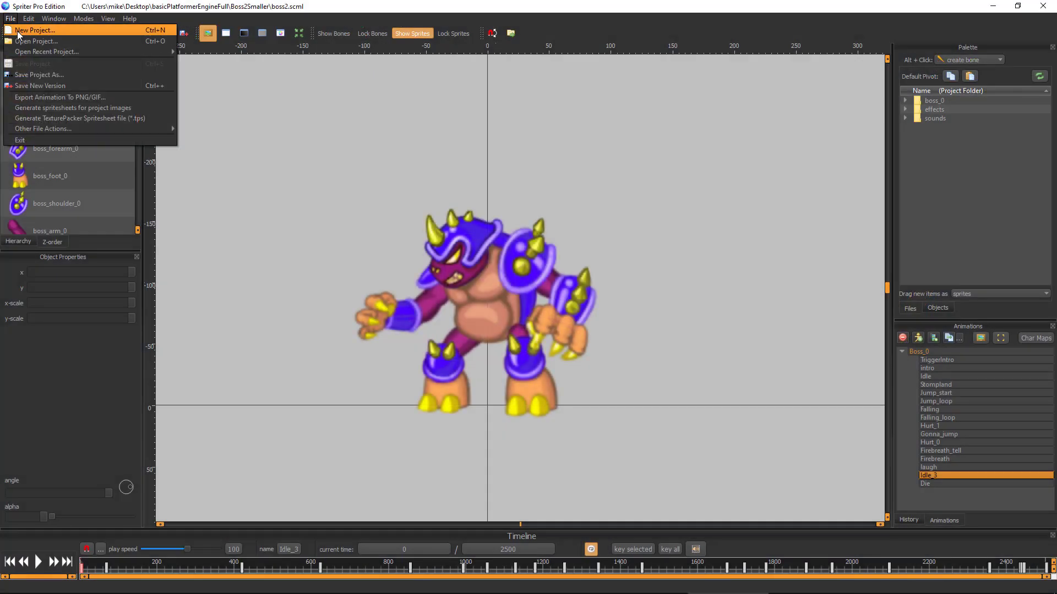
left_click(50, 109)
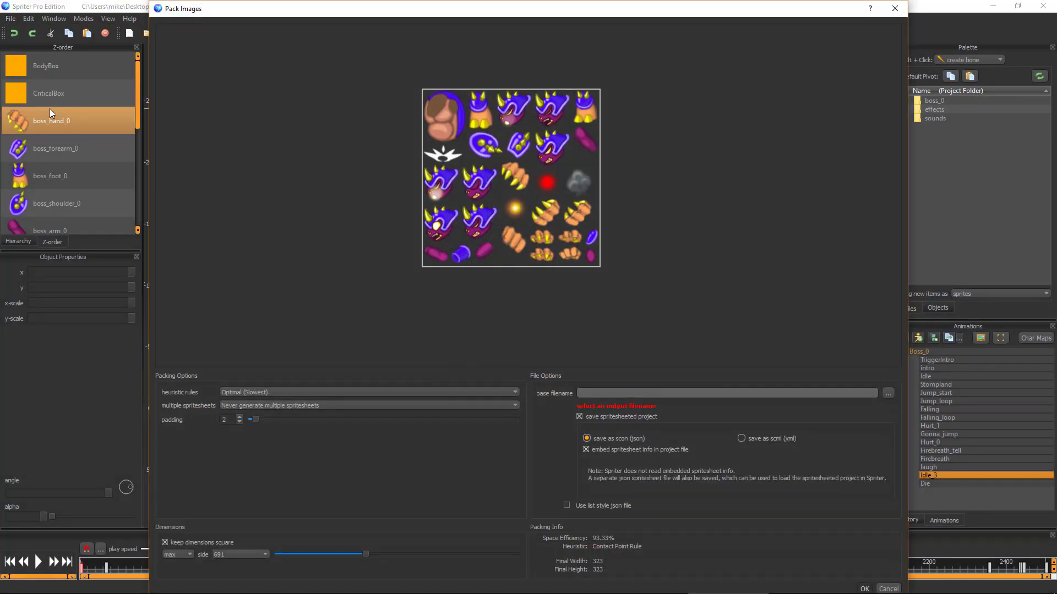
left_click(888, 393)
left_click(355, 46)
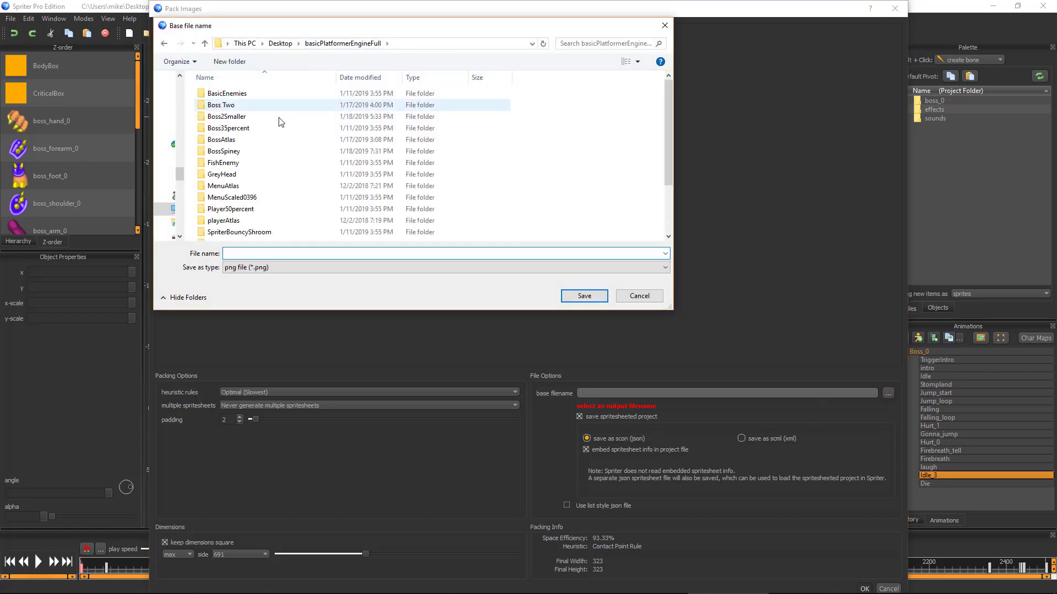
double_click(223, 152)
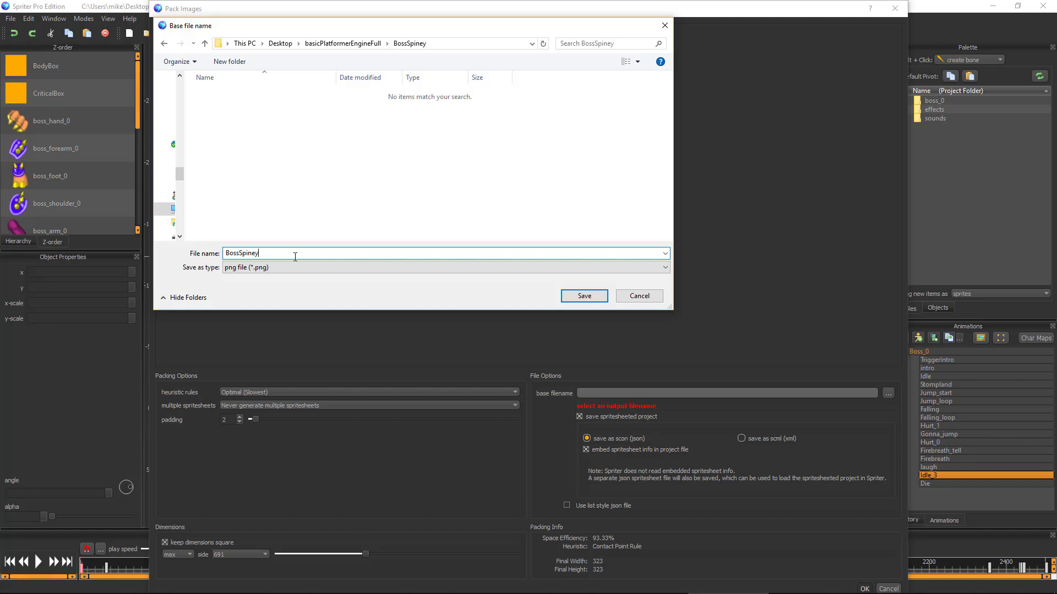
left_click(584, 296)
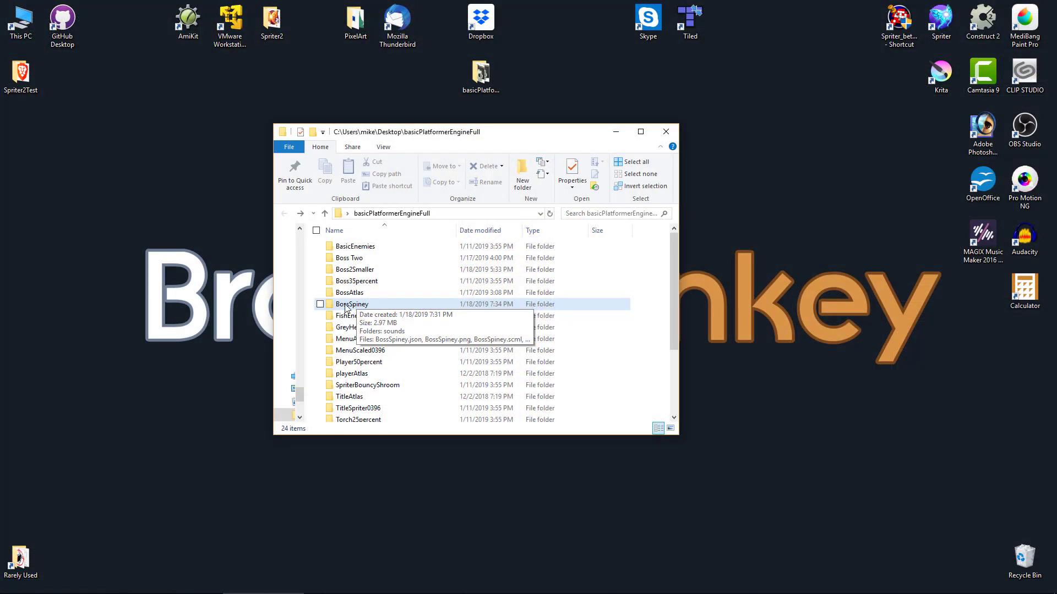
double_click(345, 306)
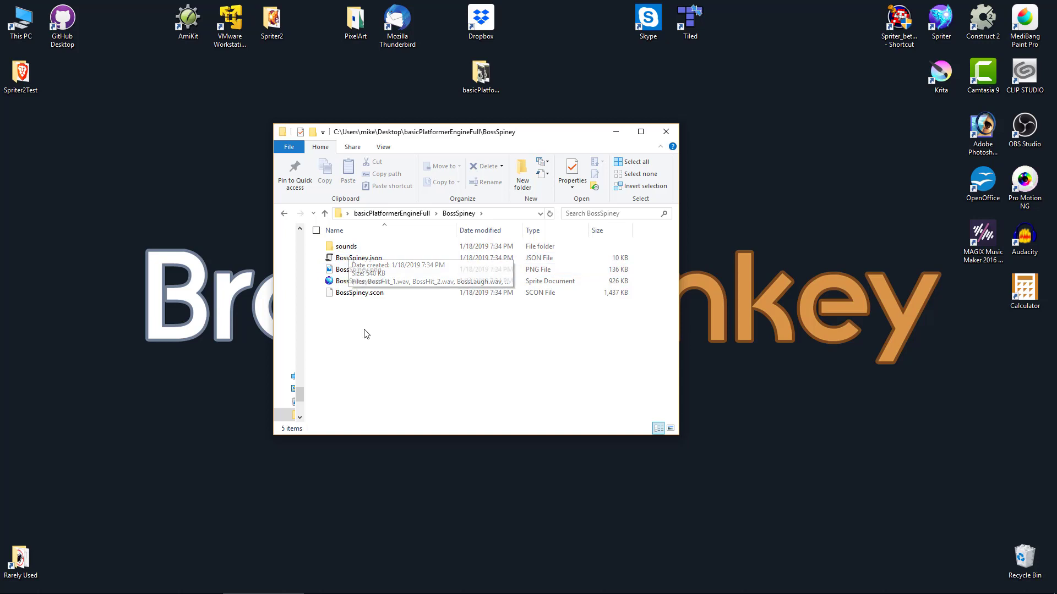
- Compress the selected BossSpiney files into a zip archive named BossSpiney.zip
left_click_drag(392, 313, 342, 247)
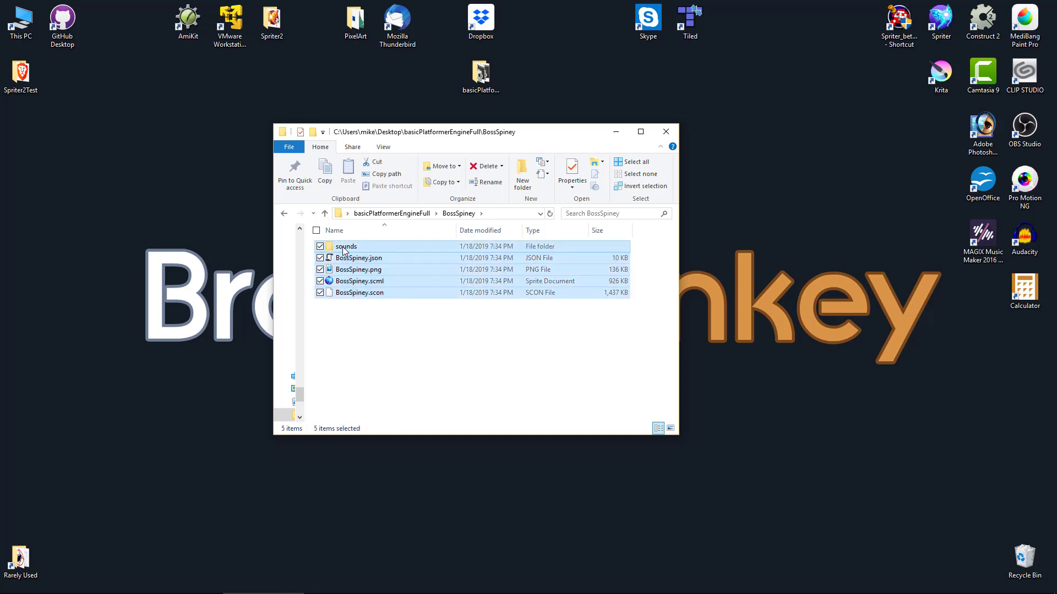
right_click(342, 247)
mouse_move(279, 383)
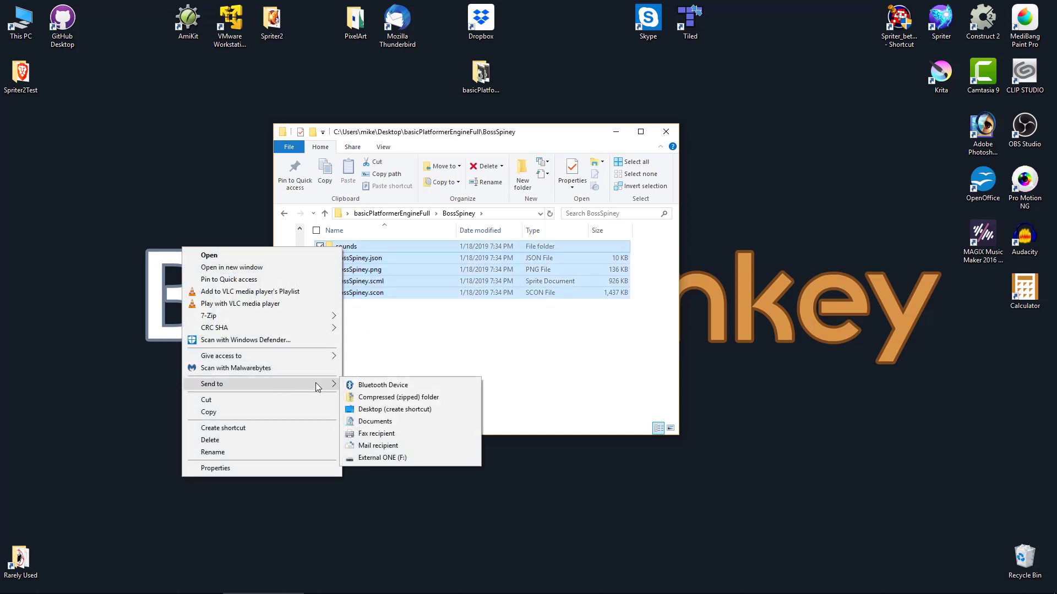
left_click(389, 398)
type("Bo")
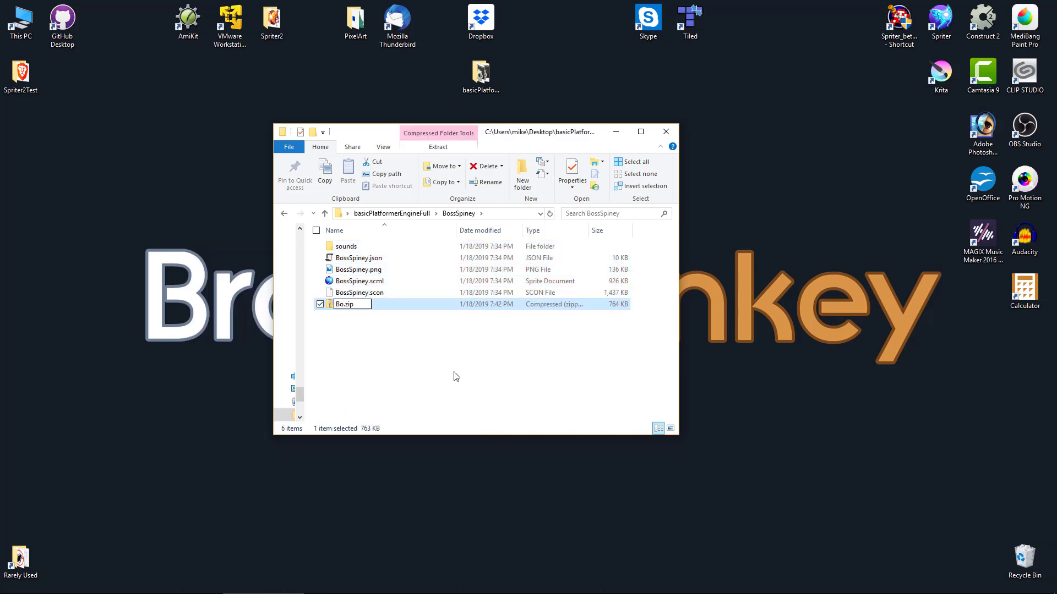
type("ssSpiney")
key("Return")
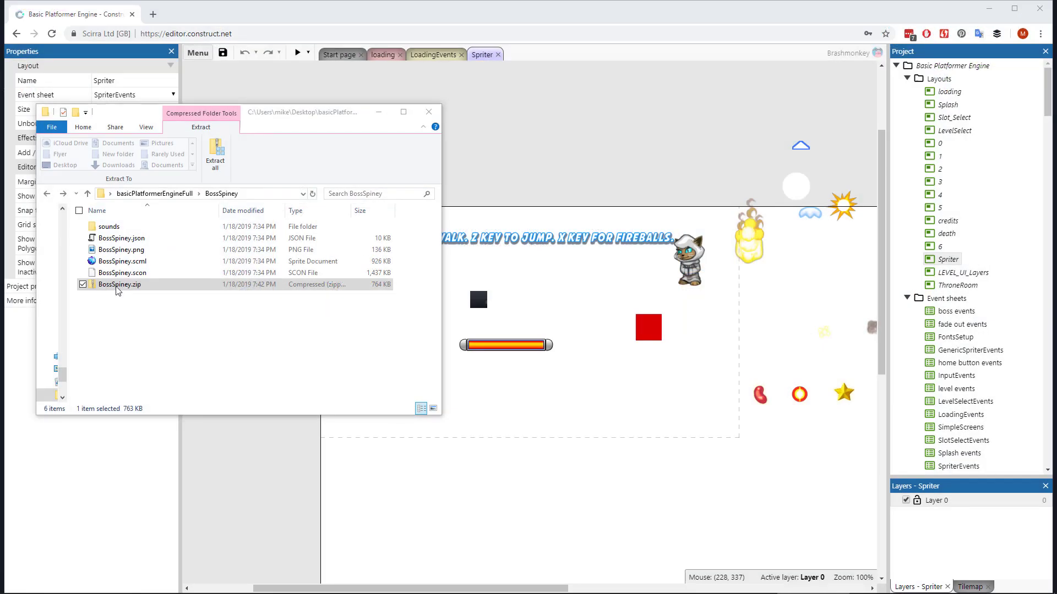
- Import BossSpiney.zip and its boss sounds into the project, then bring up AllSpriter's family options
left_click_drag(115, 287, 557, 302)
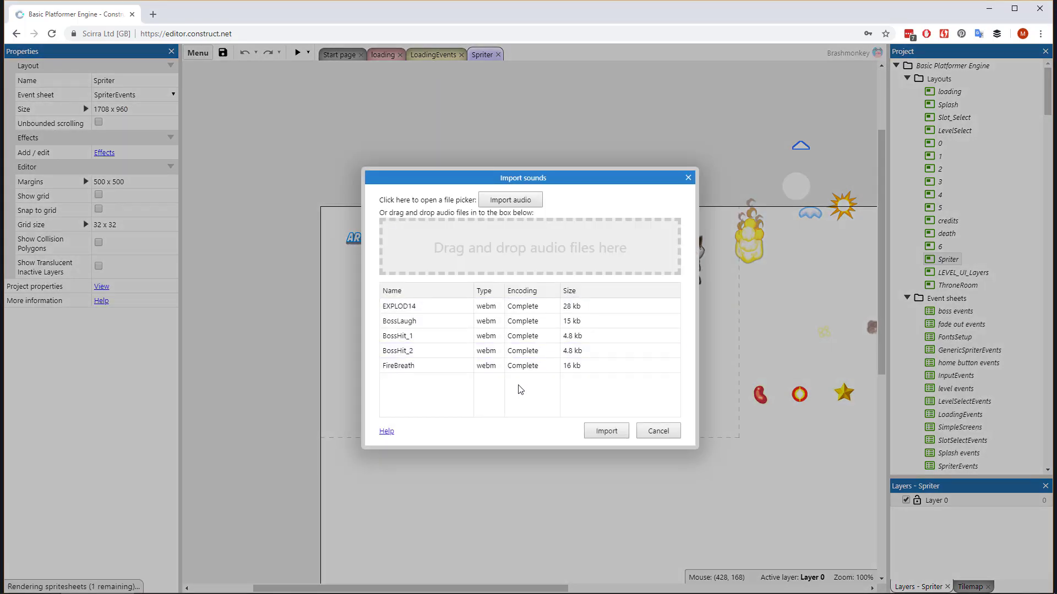
left_click(607, 431)
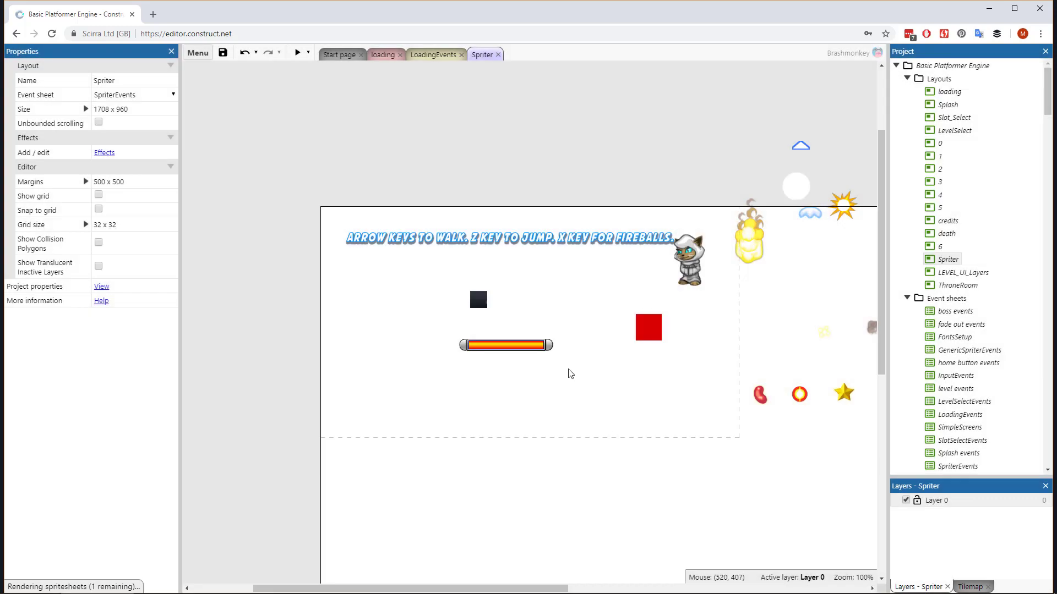
scroll(957, 248, "down", 5)
right_click(951, 175)
- Add BossSpiney to the AllSpriter family
left_click(864, 181)
left_click(387, 233)
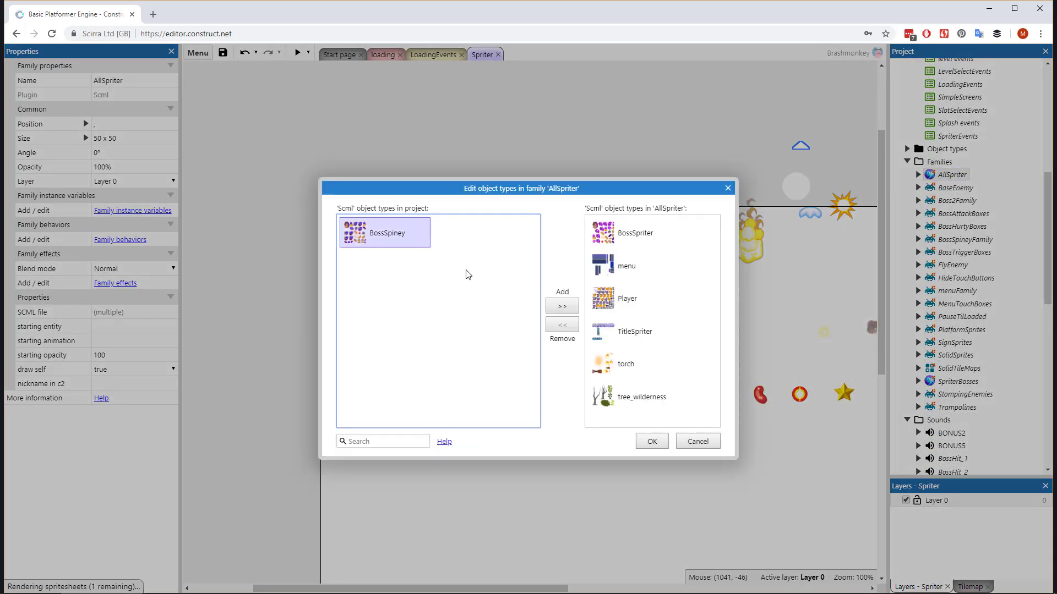
left_click(562, 306)
left_click(651, 442)
- Add BossSpiney to the SpriterBosses family
right_click(958, 382)
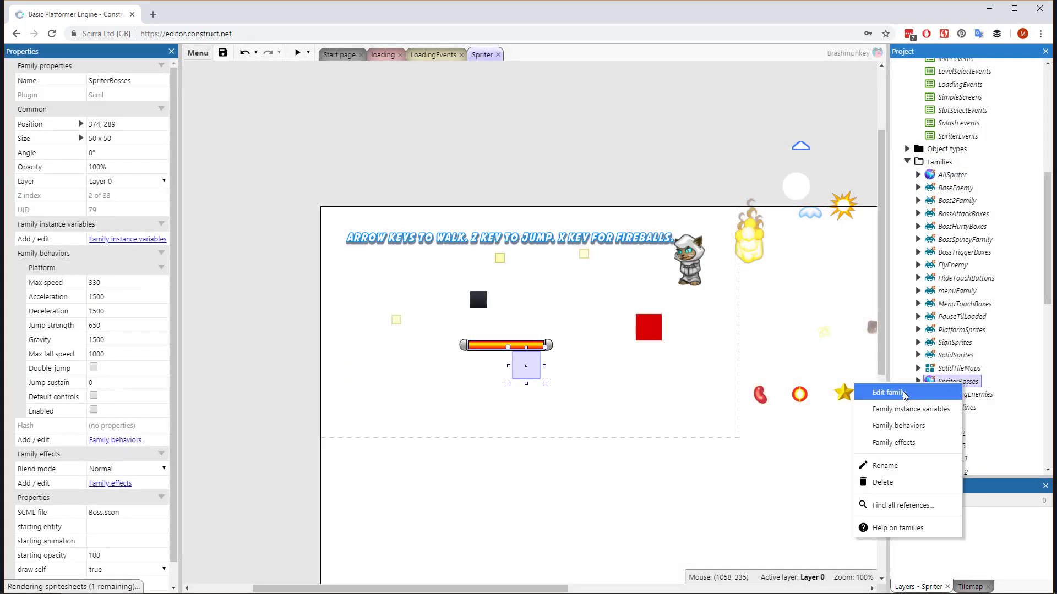
left_click(880, 391)
left_click(374, 233)
left_click(562, 305)
left_click(652, 441)
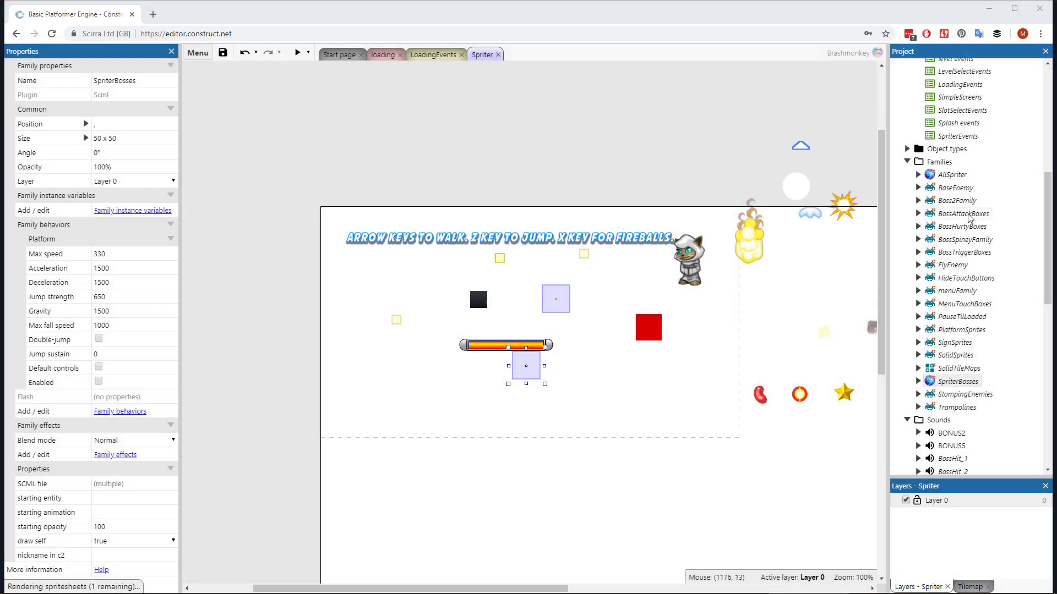
- Add the BossSpiney attack box type to the BossAttackBoxes family
right_click(963, 214)
left_click(881, 223)
scroll(473, 304, "down", 3)
left_click(440, 331)
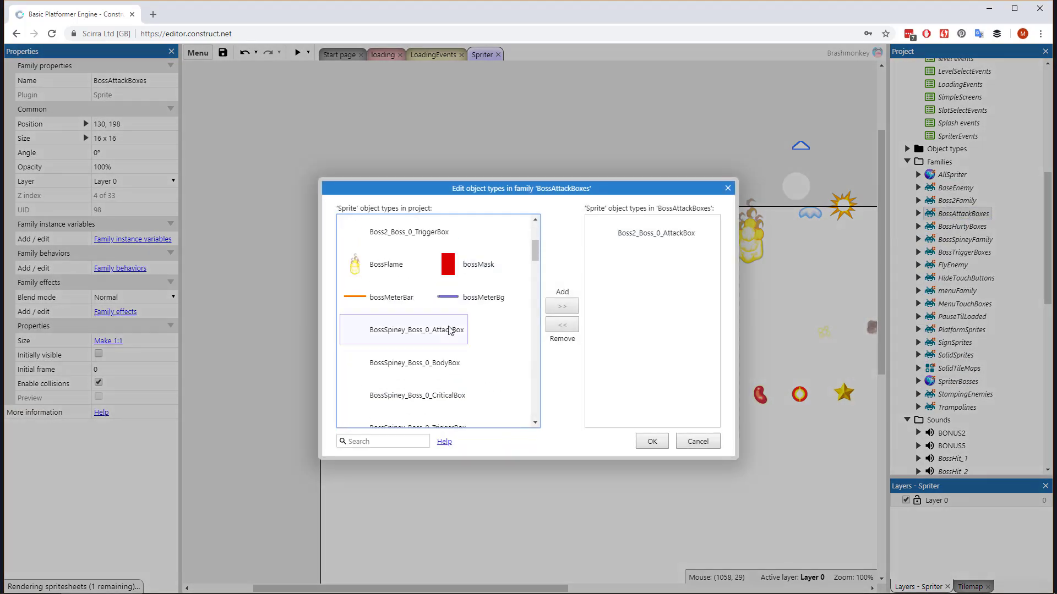
left_click(562, 306)
left_click(652, 442)
- Add BossSpiney_Boss_0_BodyBox and BossSpiney_Boss_0_CriticalBox to the BossHurtyBoxes family
right_click(960, 227)
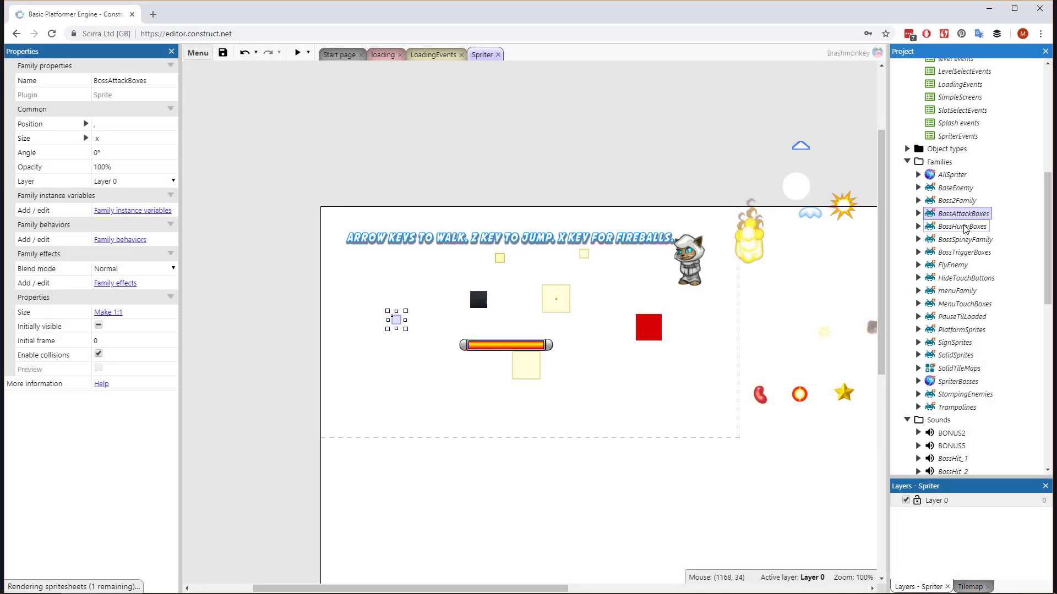
left_click(880, 236)
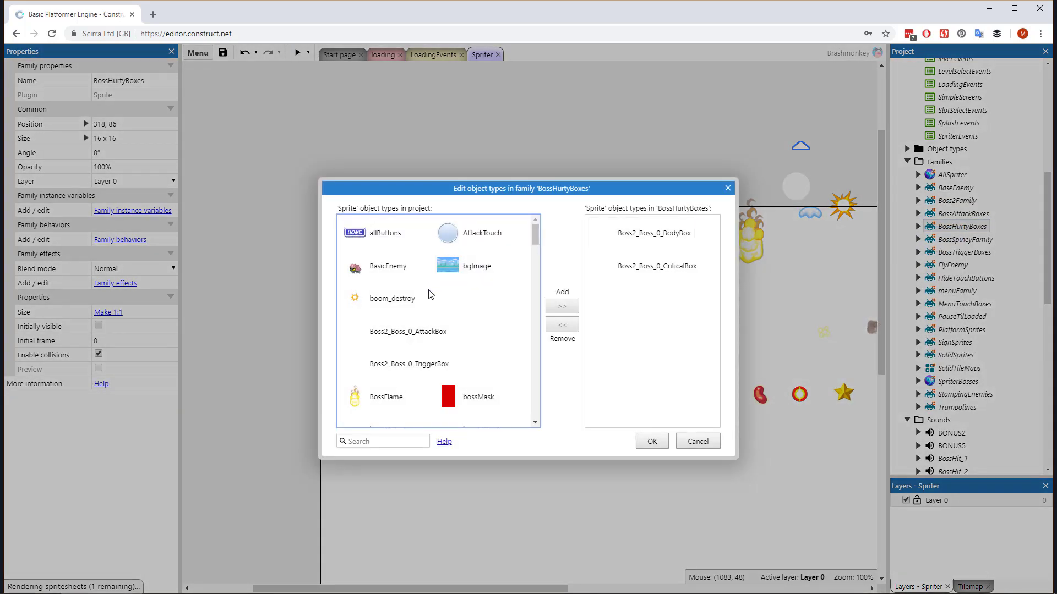
scroll(424, 300, "down", 3)
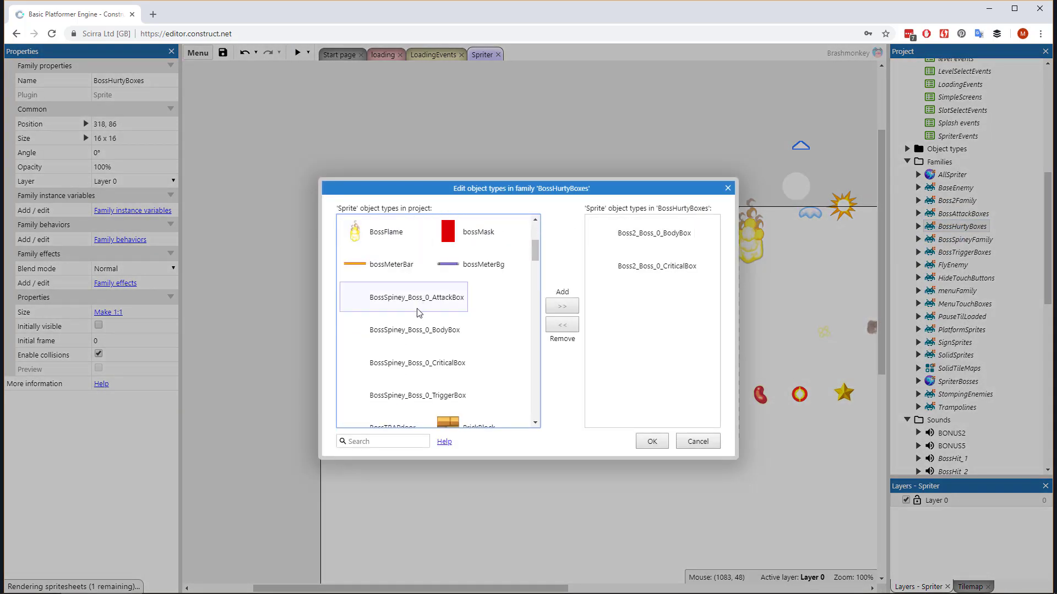
left_click(418, 330)
left_click(562, 306)
left_click(424, 333)
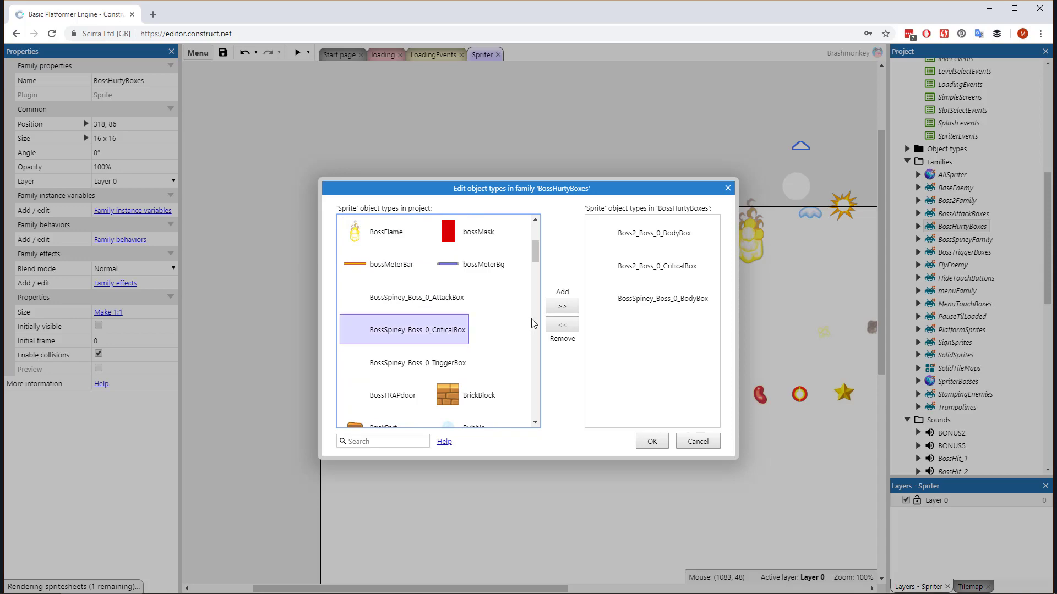
left_click(562, 305)
left_click(652, 441)
- Add BossSpiney_Boss_0_TriggerBox to the BossTriggerBoxes family
left_click(964, 254)
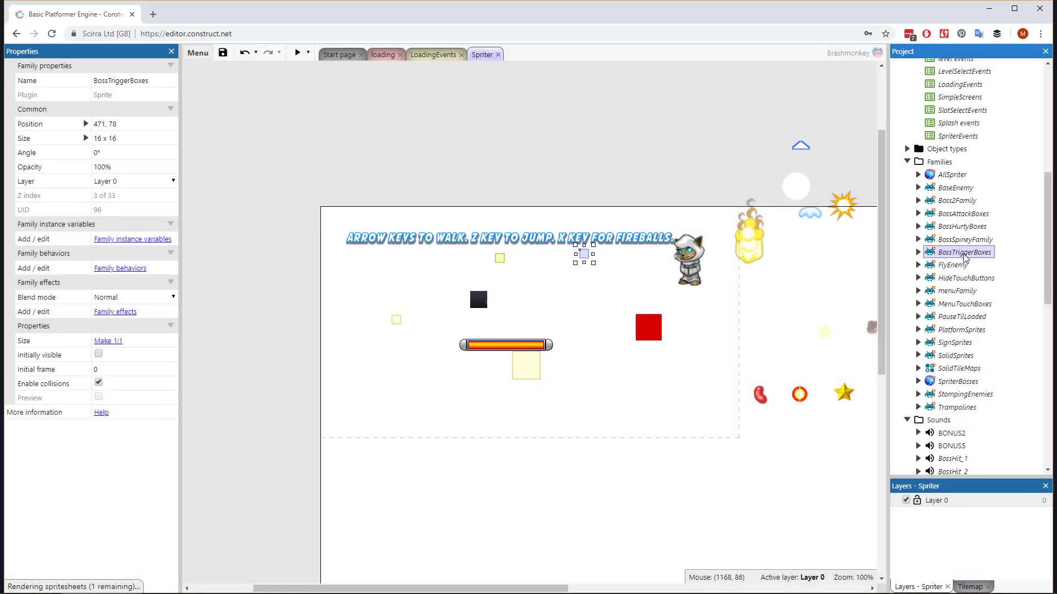
right_click(964, 255)
left_click(886, 263)
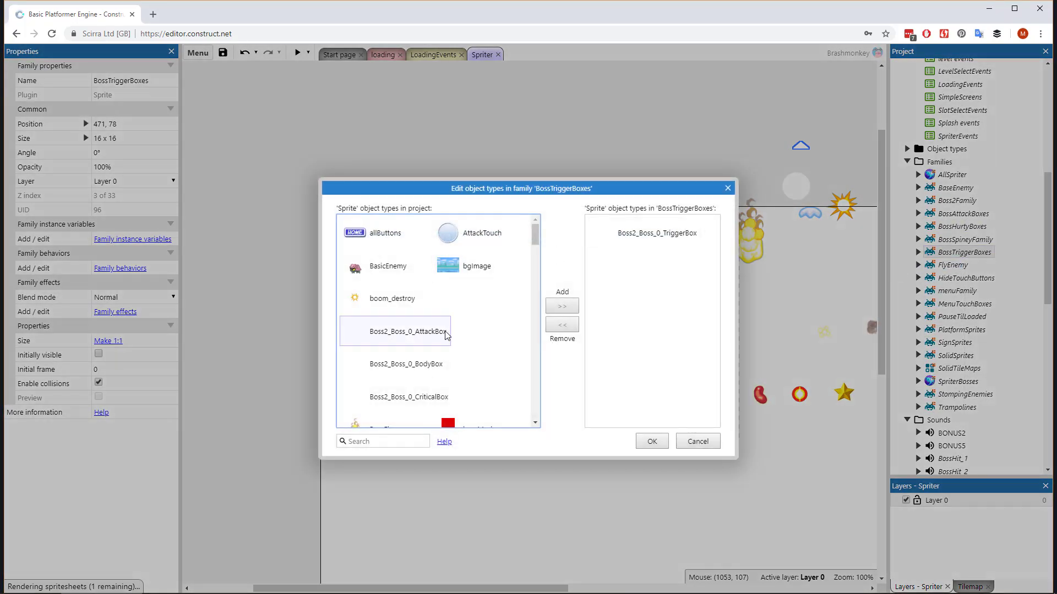
scroll(447, 336, "down", 2)
left_click(418, 371)
left_click(562, 306)
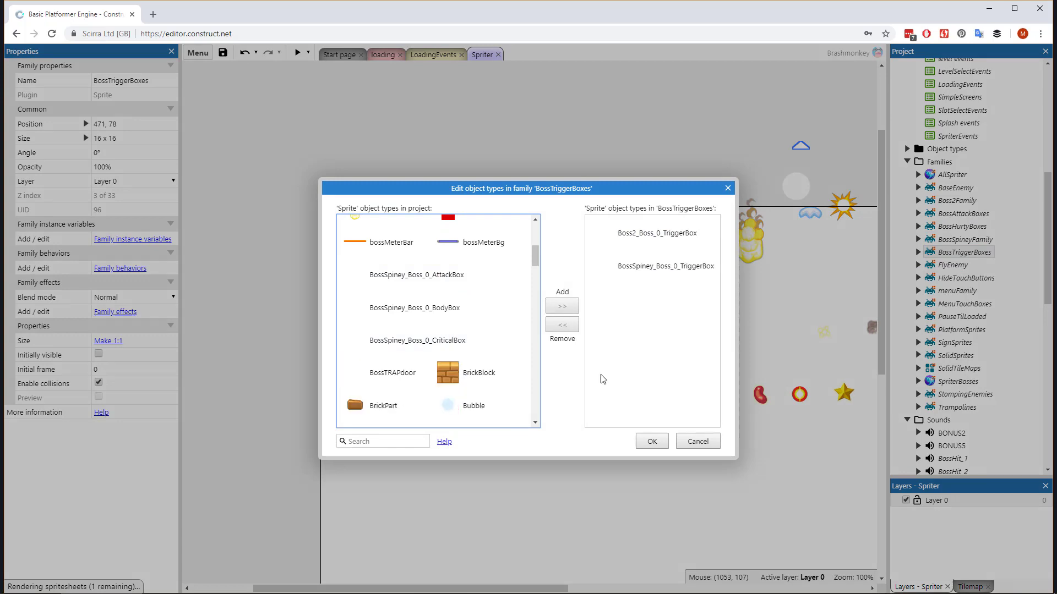
left_click(652, 442)
- In the ThroneRoom layout, place bossMask and BossSpiney on the floor
scroll(963, 247, "up", 5)
double_click(957, 285)
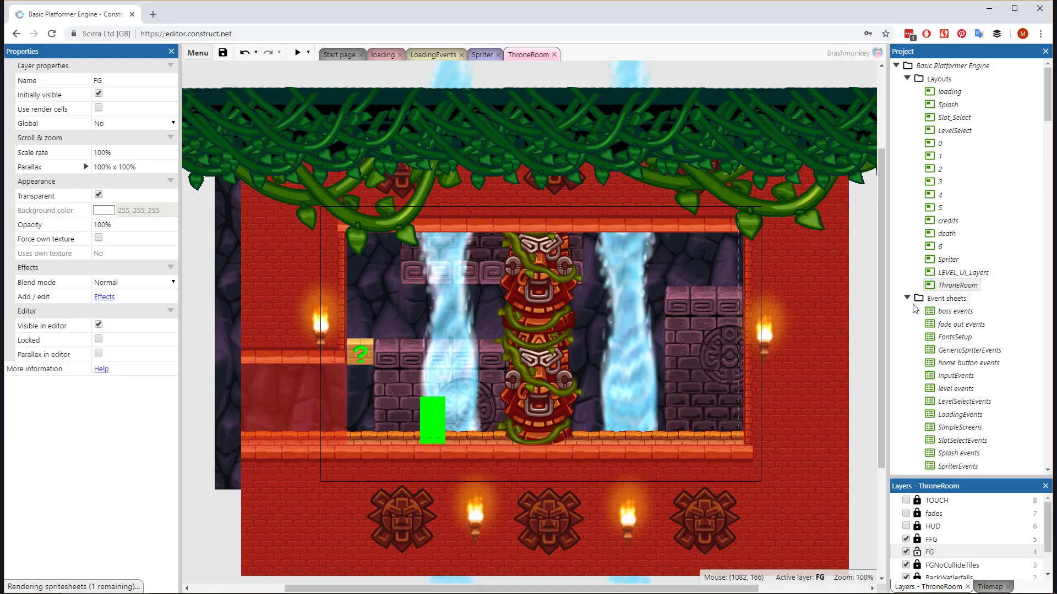
scroll(916, 308, "down", 5)
left_click_drag(952, 345, 674, 425)
scroll(963, 275, "down", 4)
left_click_drag(955, 274, 655, 411)
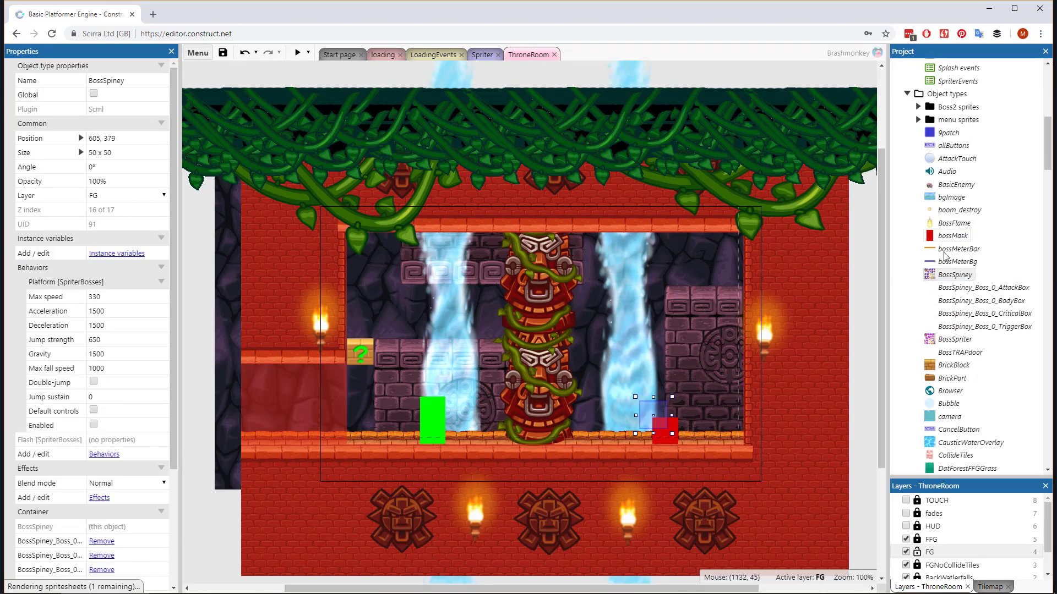
- Check which event sheet ThroneRoom uses, then preview the layout
scroll(944, 256, "up", 6)
left_click(957, 230)
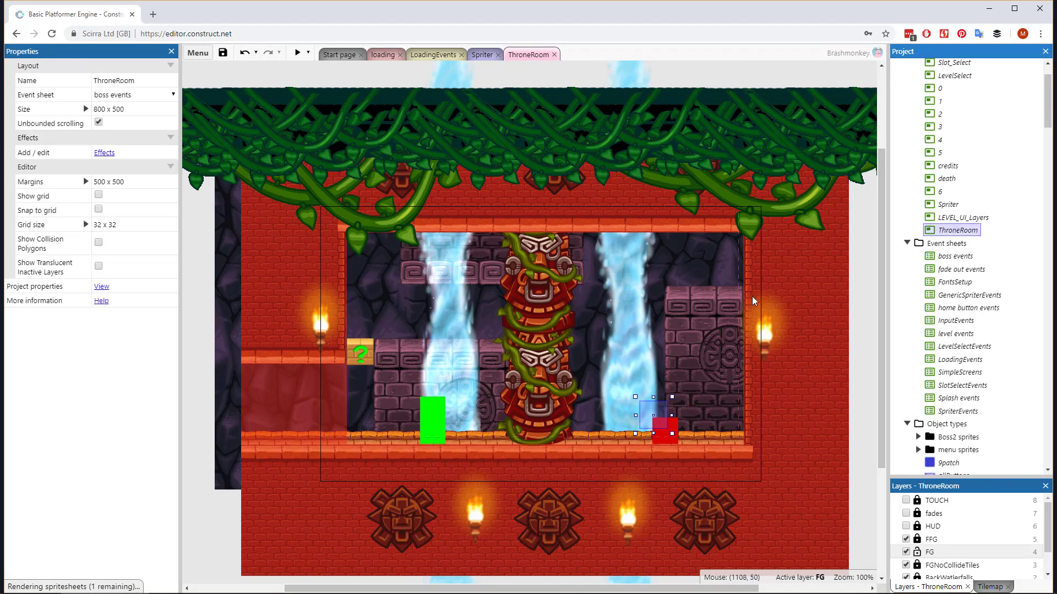
left_click(112, 96)
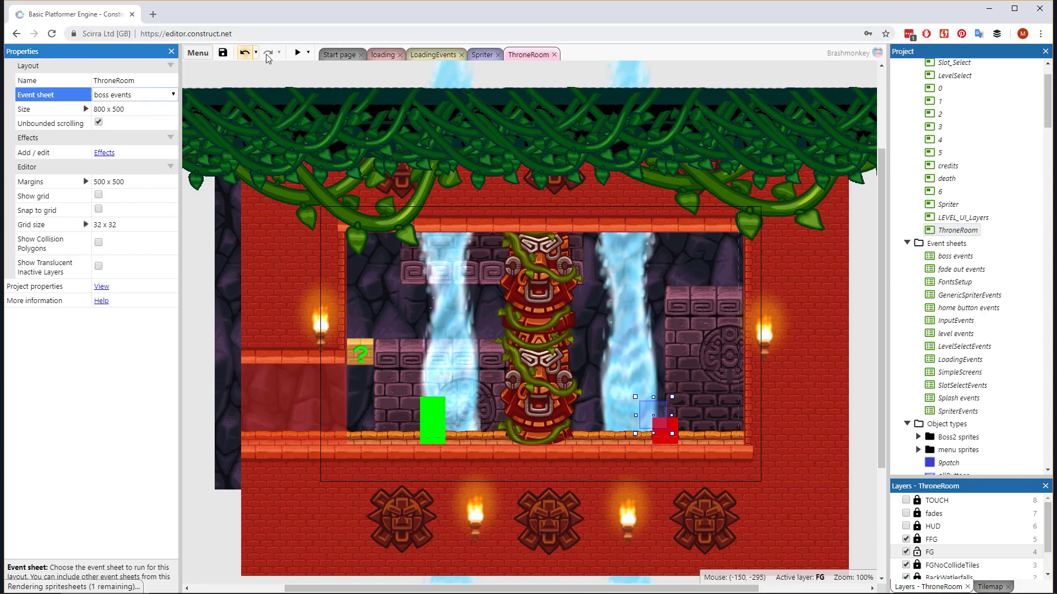
left_click(297, 53)
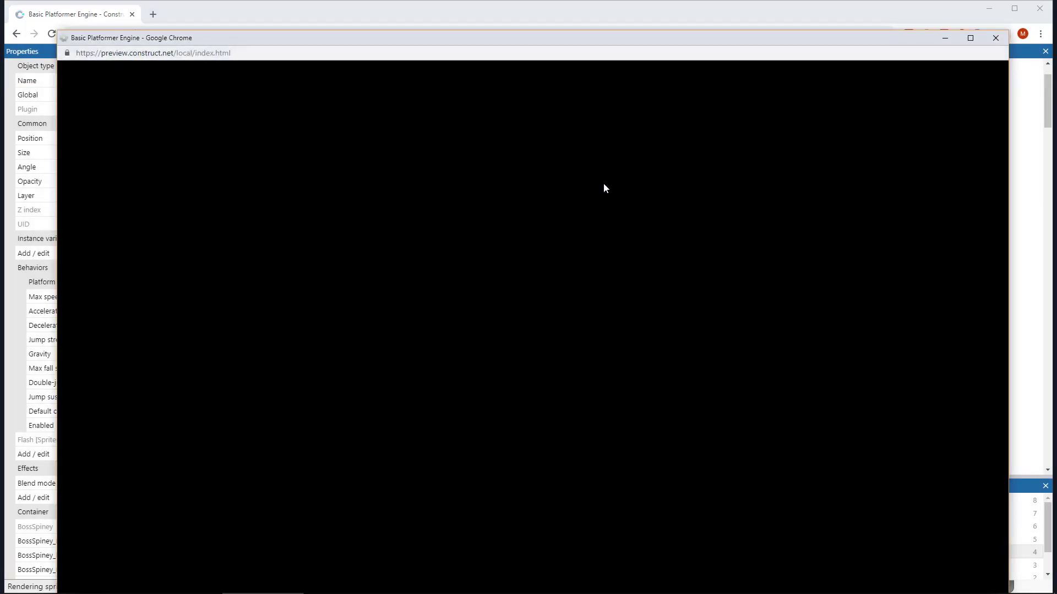
- Maximize the preview, hit the ? block for the power-up, and fireball the spiked boss
left_click(967, 36)
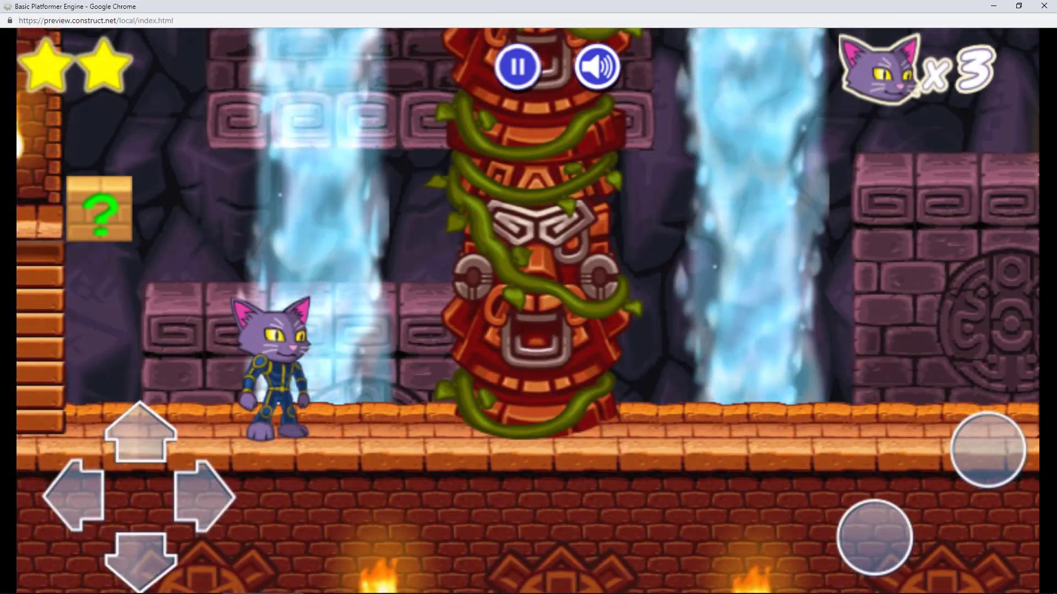
key("Left")
key("Up")
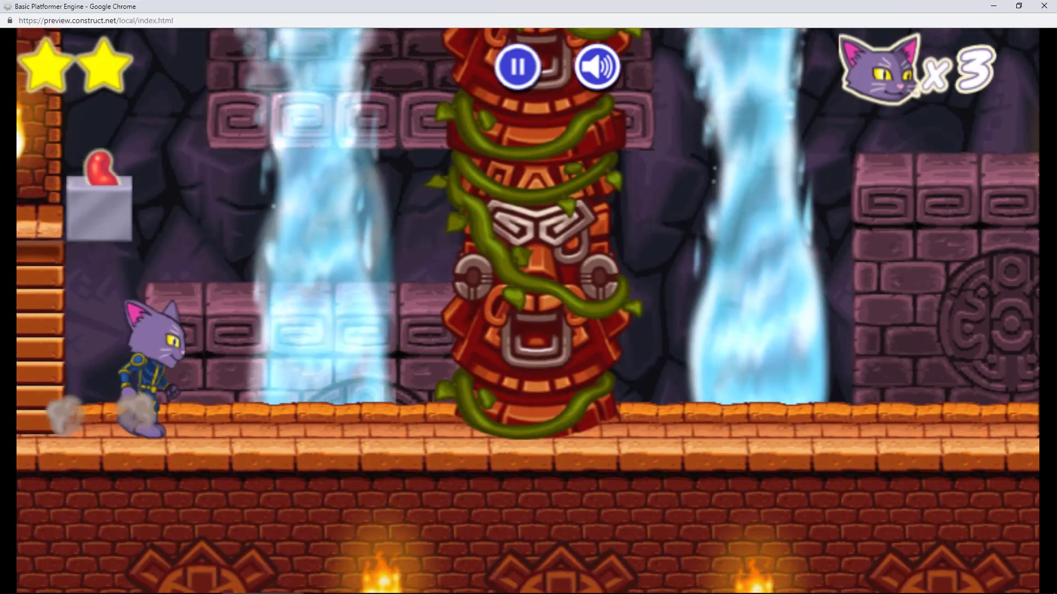
key("Right")
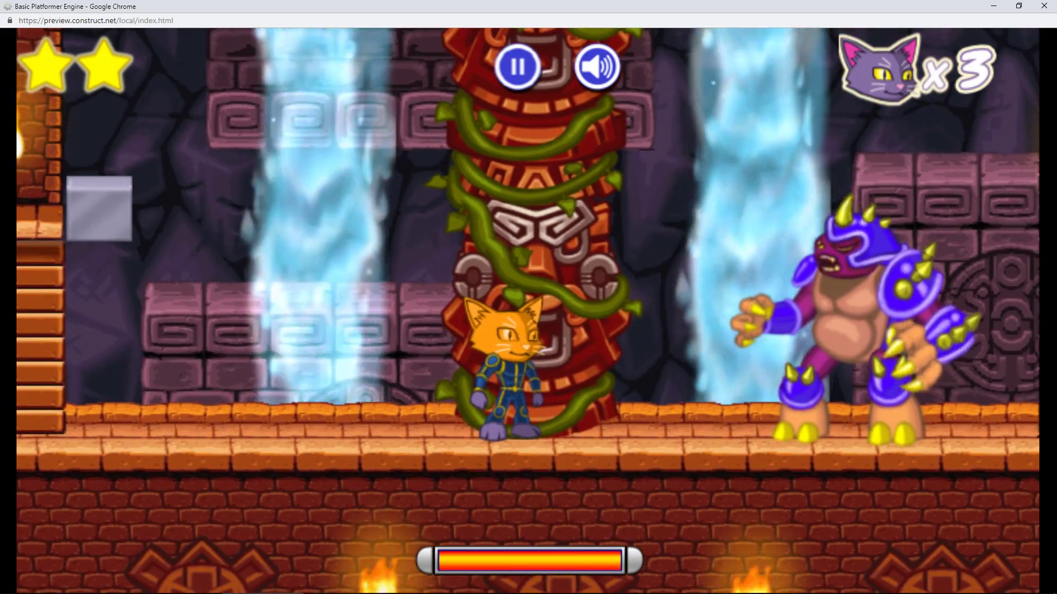
key("Up")
key("space")
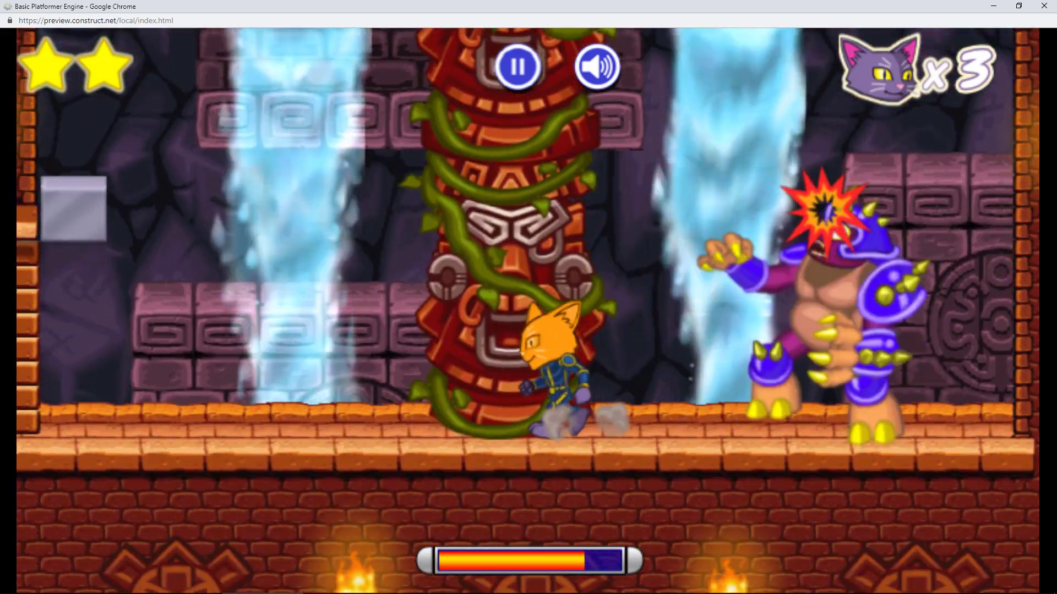